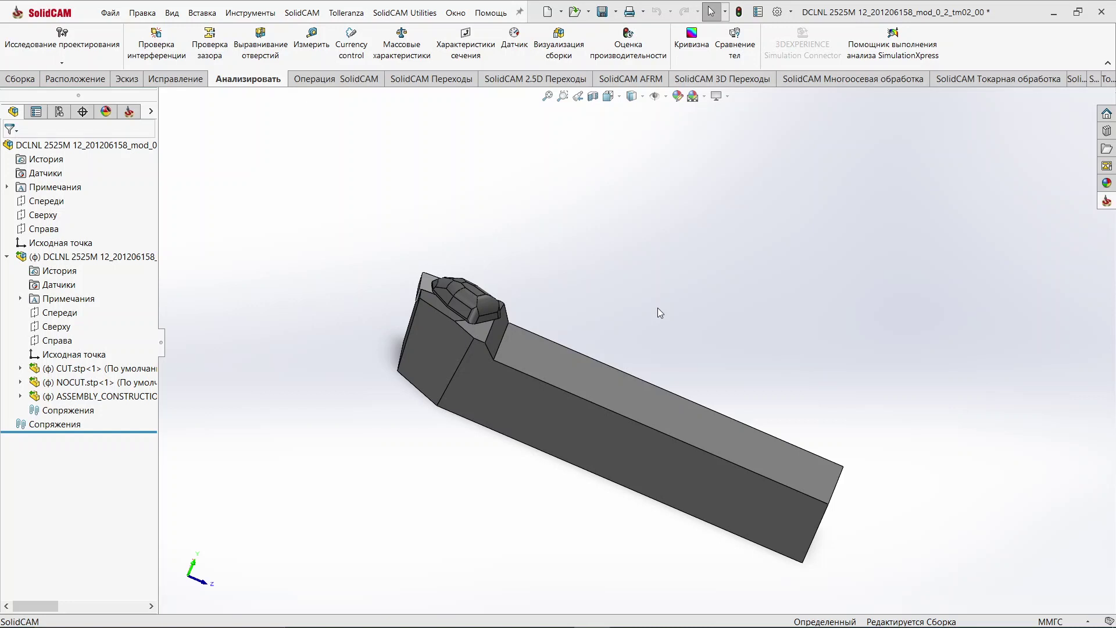
- Orbit and zoom around the DCLNL 2525M holder model to inspect it
middle_click_drag(653, 305, 676, 316)
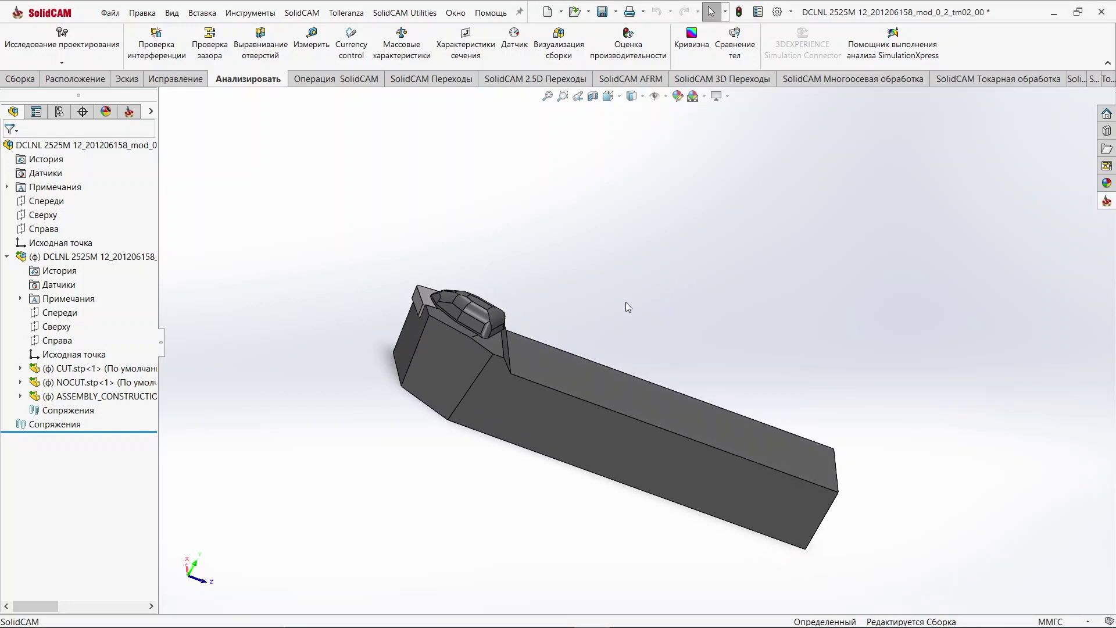
scroll(626, 314, "down", 2)
scroll(625, 324, "up", 2)
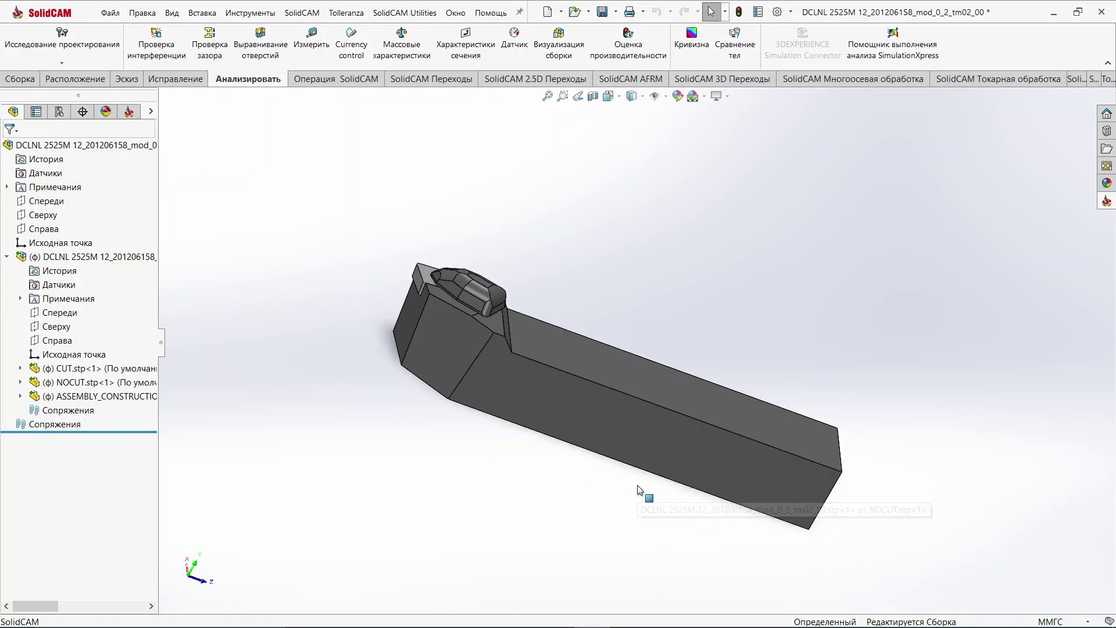
scroll(688, 332, "down", 1)
middle_click_drag(623, 351, 613, 311)
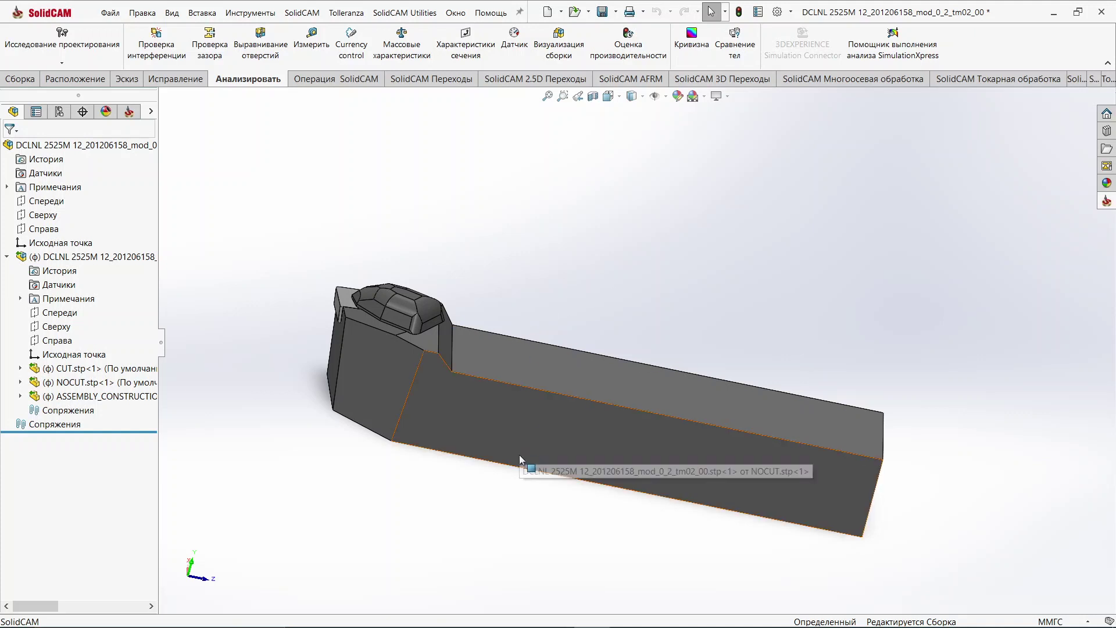
scroll(520, 460, "down", 2)
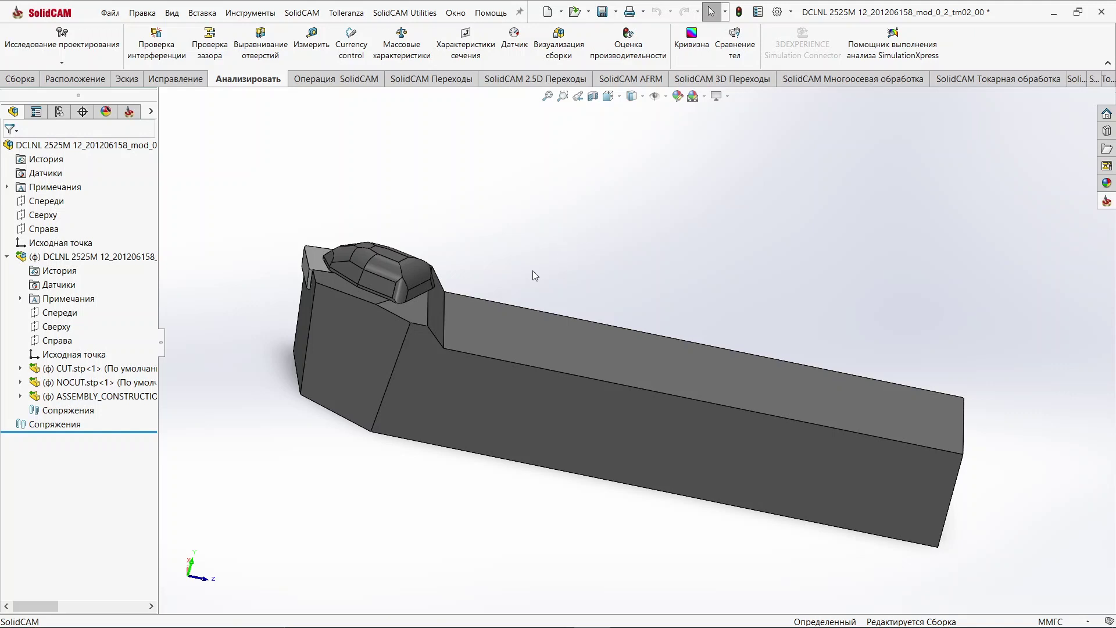
mouse_move(527, 261)
middle_mouse_down()
mouse_move(453, 322)
mouse_move(503, 332)
mouse_move(577, 277)
mouse_move(605, 314)
mouse_move(583, 336)
mouse_move(436, 378)
mouse_move(480, 396)
middle_mouse_up()
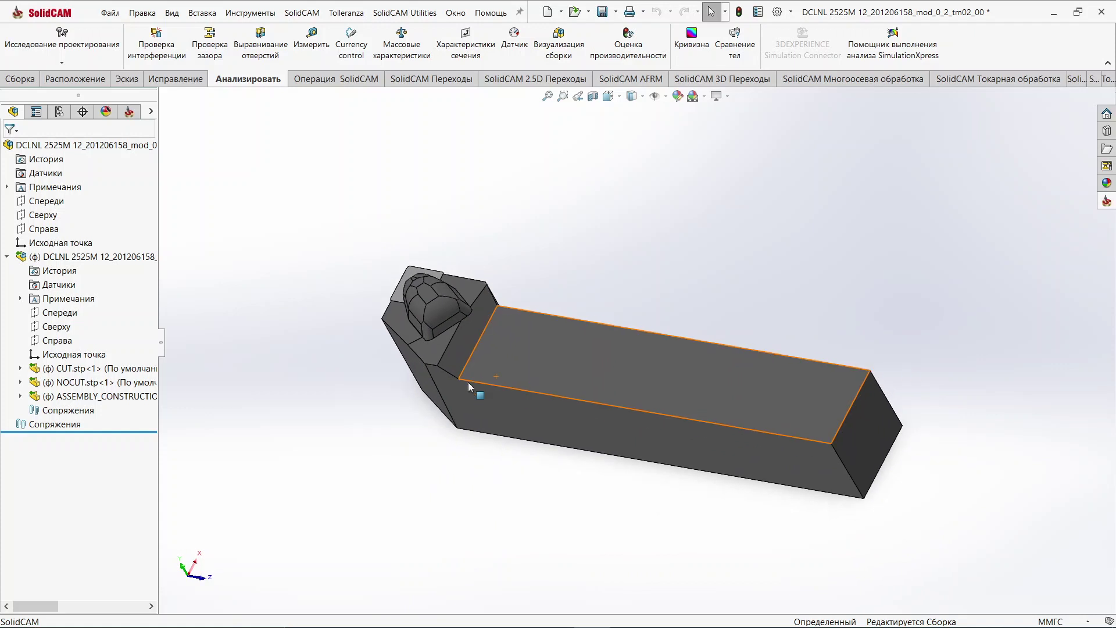
- Hide the CUT.stp insert component, leaving the holder body and clamp visible
right_click(113, 373)
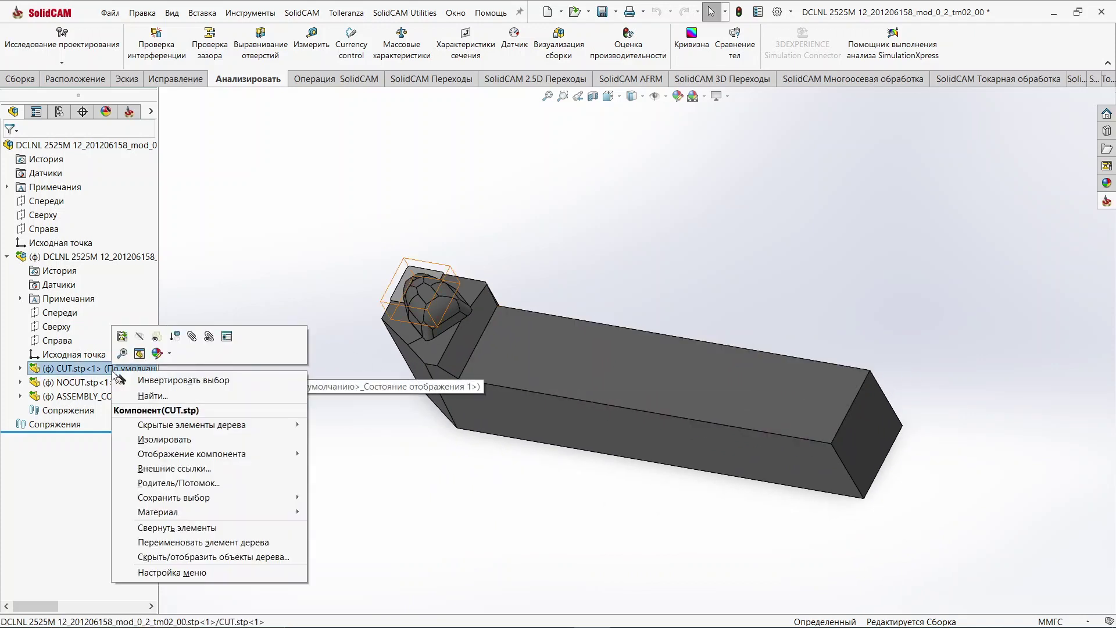
left_click(140, 337)
mouse_move(594, 449)
middle_mouse_down()
mouse_move(595, 360)
mouse_move(542, 357)
mouse_move(578, 306)
mouse_move(600, 424)
mouse_move(578, 347)
mouse_move(654, 289)
mouse_move(598, 304)
mouse_move(549, 354)
mouse_move(568, 403)
mouse_move(563, 374)
middle_mouse_up()
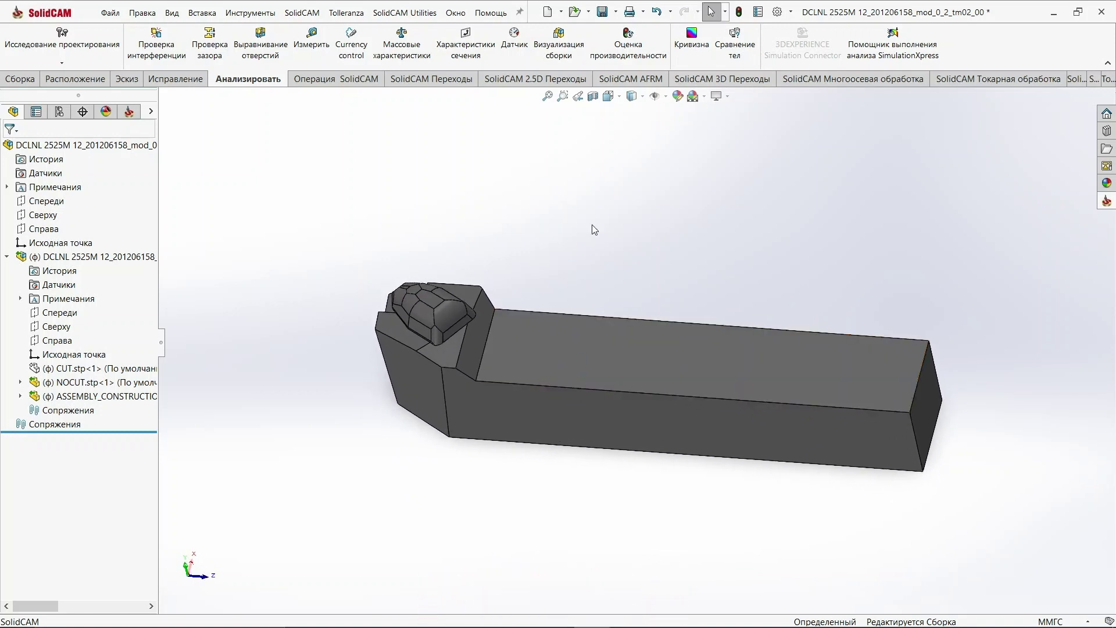
mouse_move(721, 336)
middle_mouse_down()
mouse_move(723, 319)
mouse_move(655, 221)
mouse_move(659, 266)
middle_mouse_up()
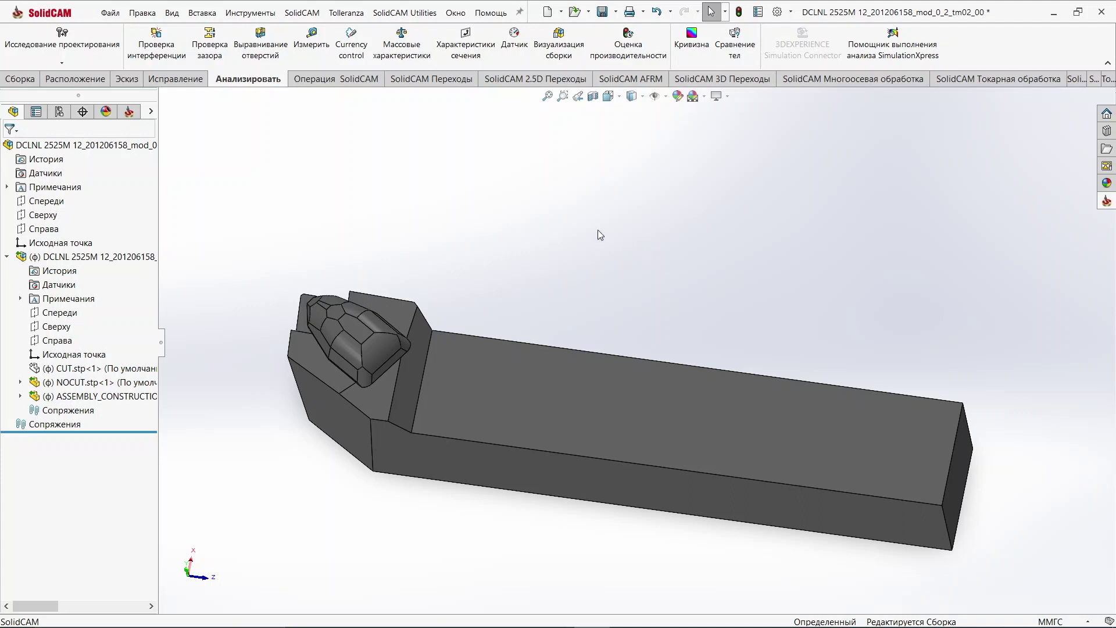
- Add an external turning holder (Наруж.точение) as tool 1 with machining direction L
left_click(313, 14)
mouse_move(315, 171)
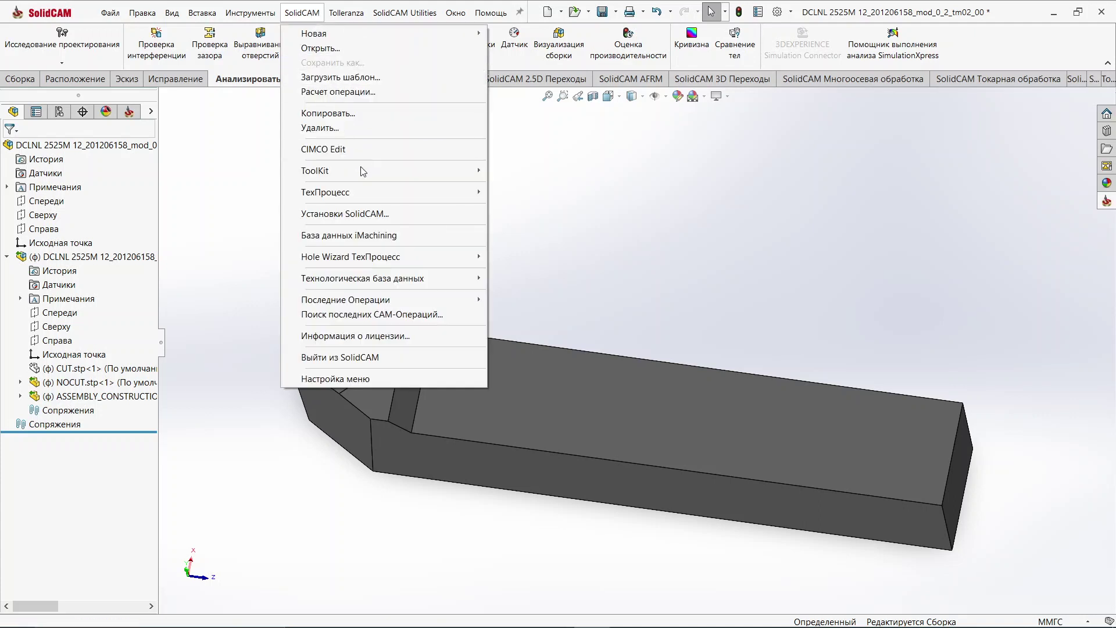
mouse_move(569, 171)
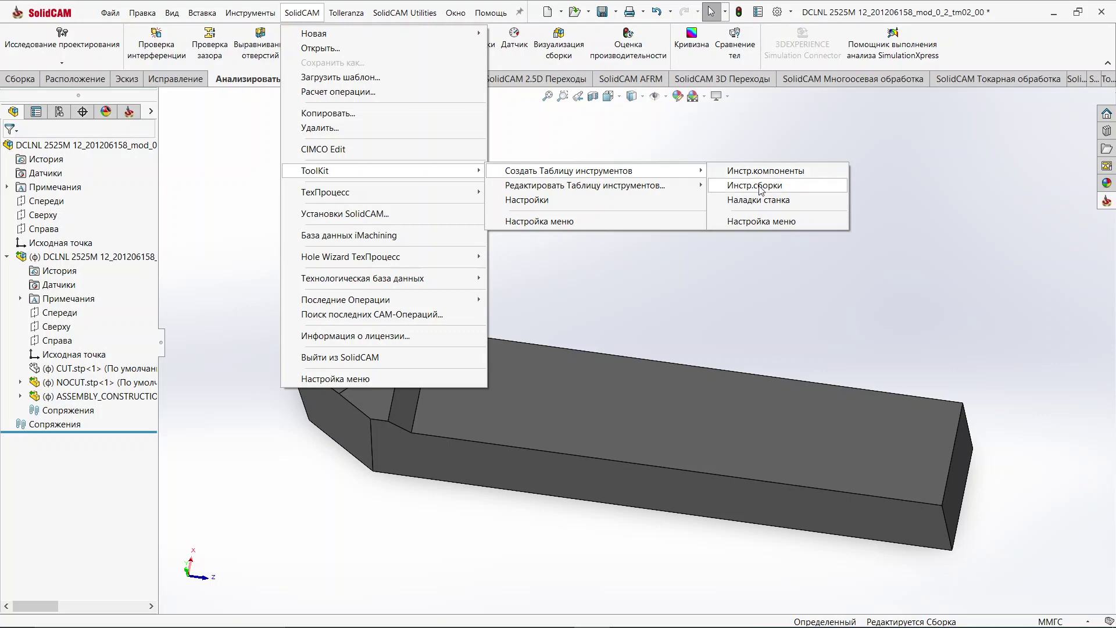
left_click(758, 186)
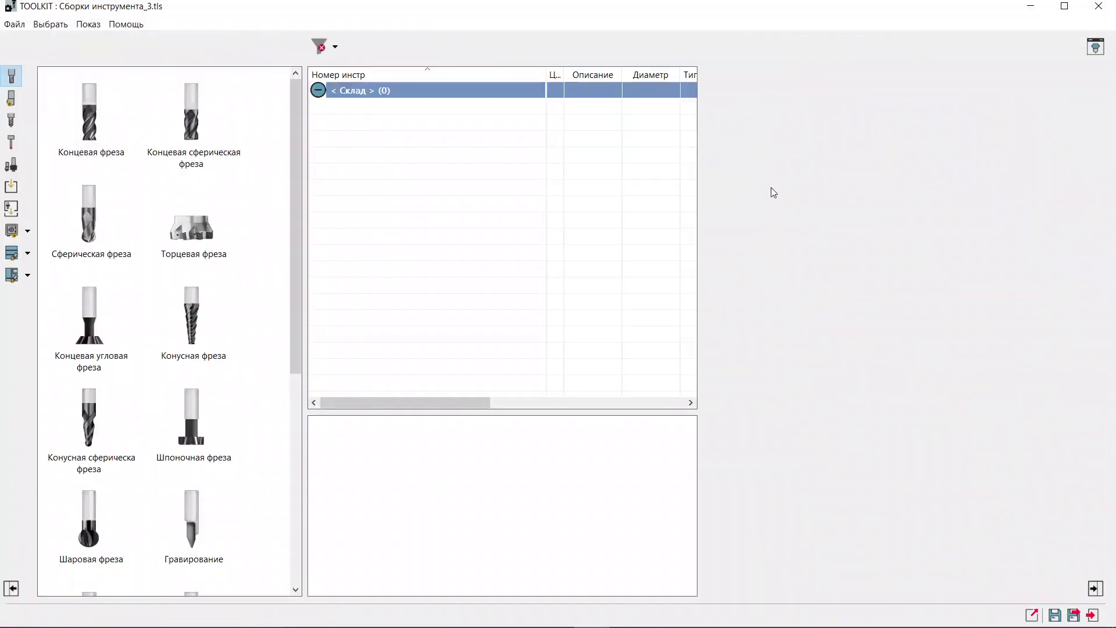
left_click(7, 97)
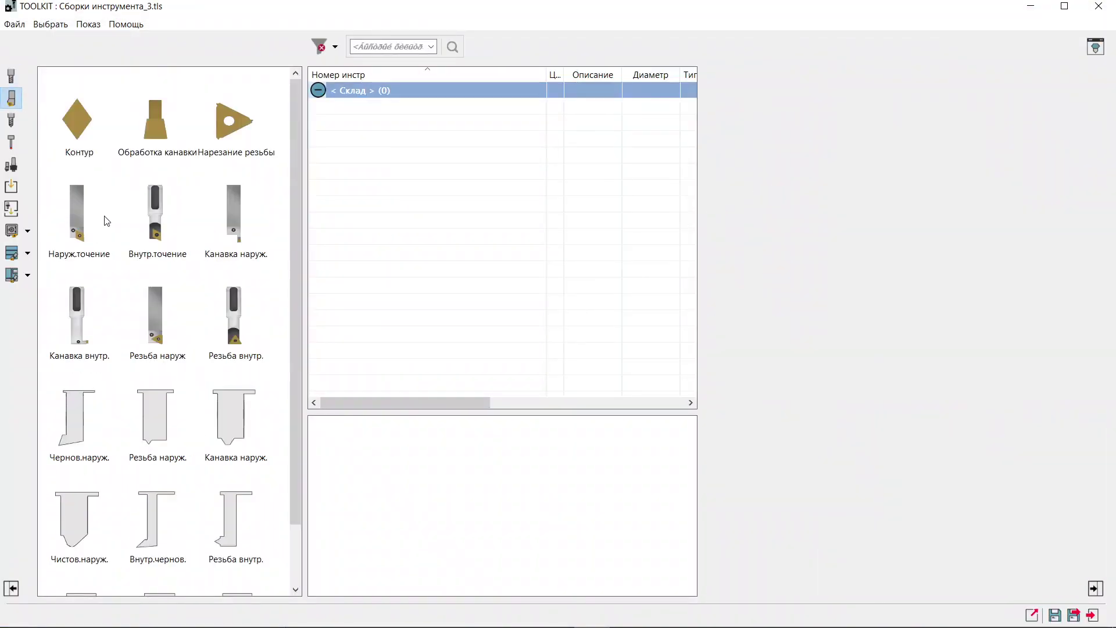
left_click_drag(85, 186, 506, 219)
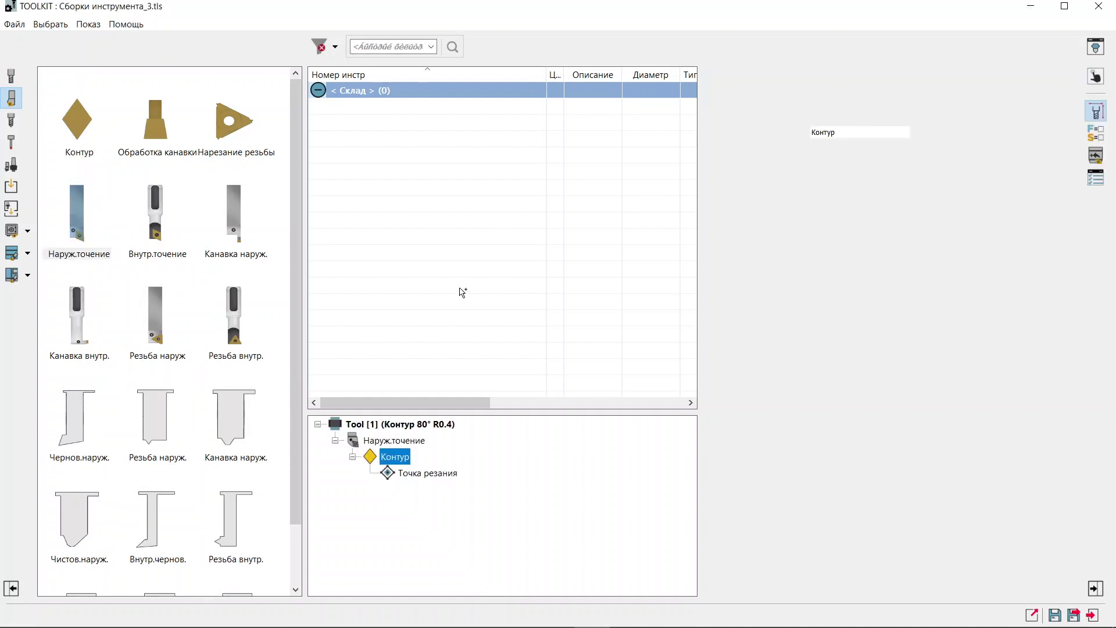
left_click(400, 441)
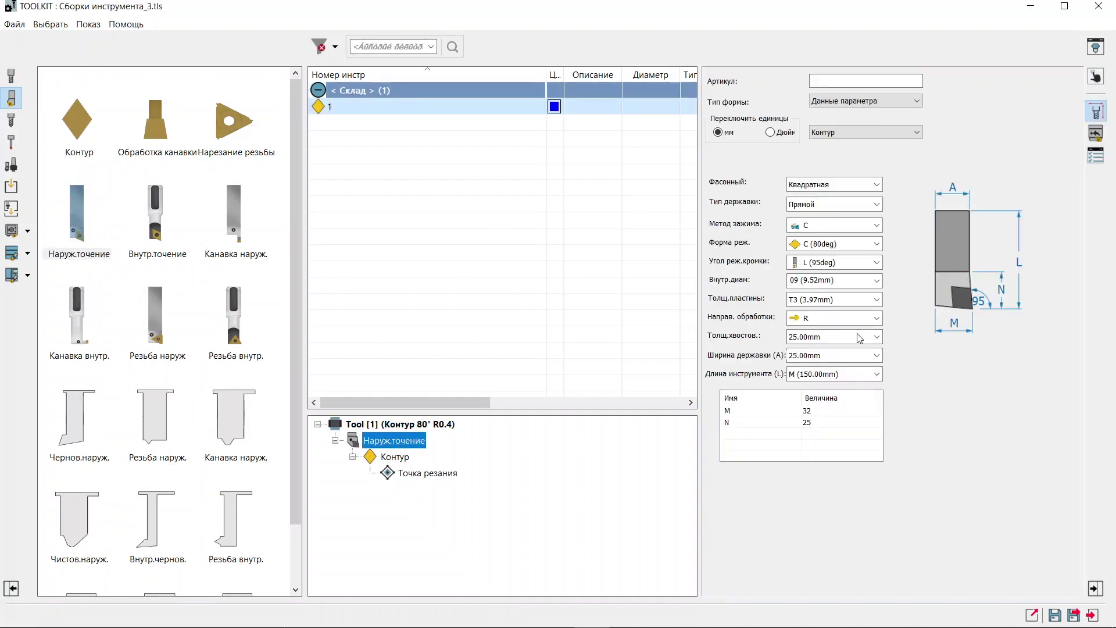
left_click(866, 320)
left_click(840, 374)
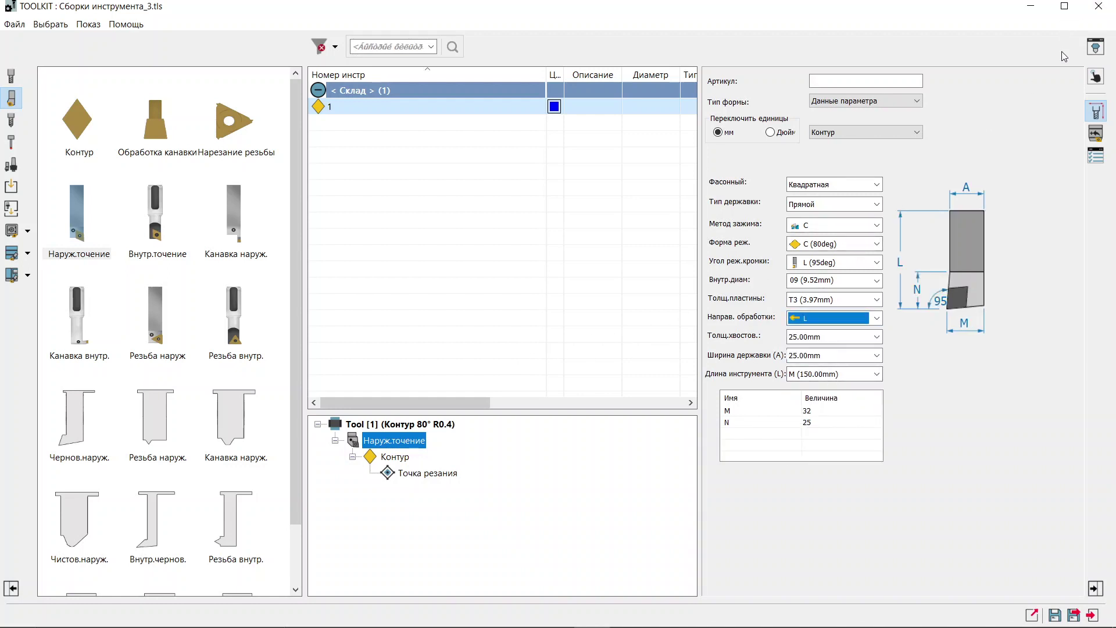
left_click(1095, 56)
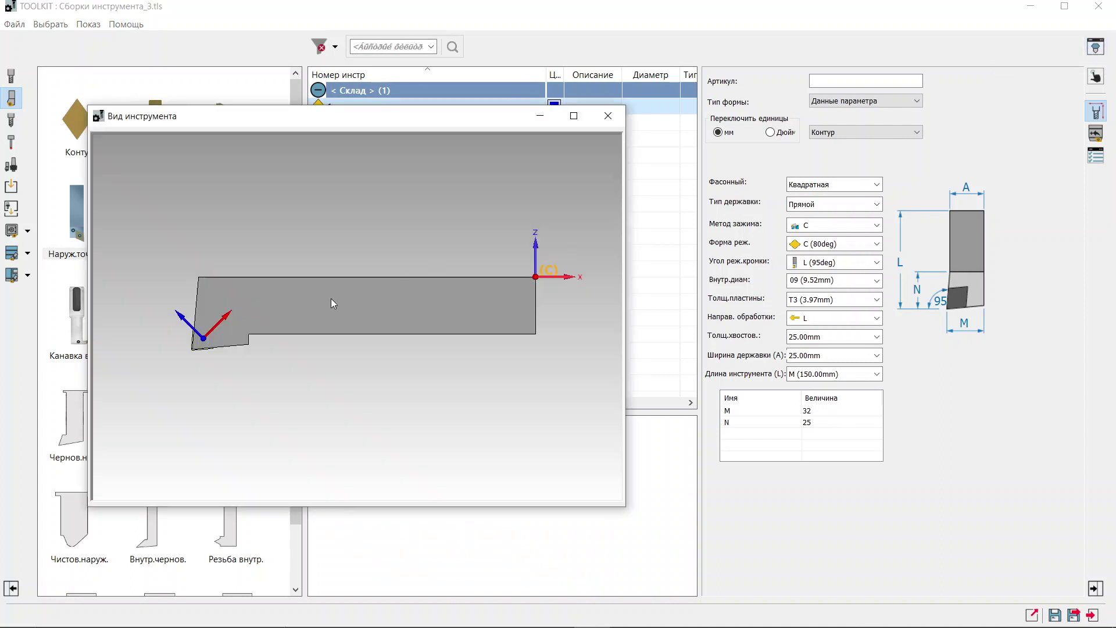
mouse_move(333, 302)
middle_mouse_down()
mouse_move(410, 246)
mouse_move(391, 221)
mouse_move(390, 303)
mouse_move(368, 354)
middle_mouse_up()
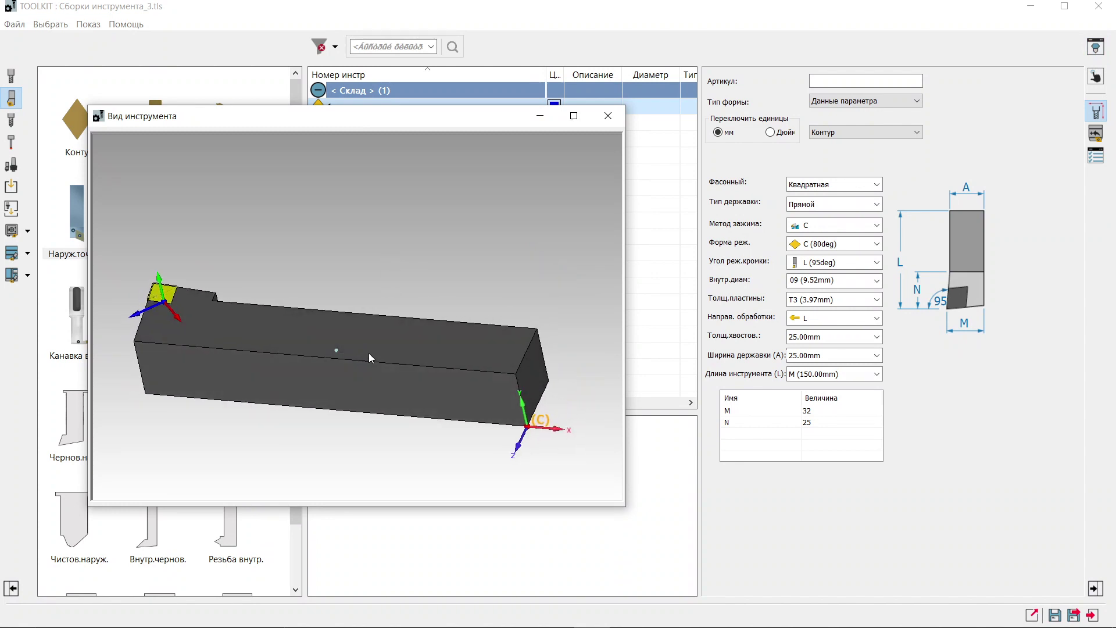
scroll(375, 352, "down", 1)
scroll(381, 352, "down", 1)
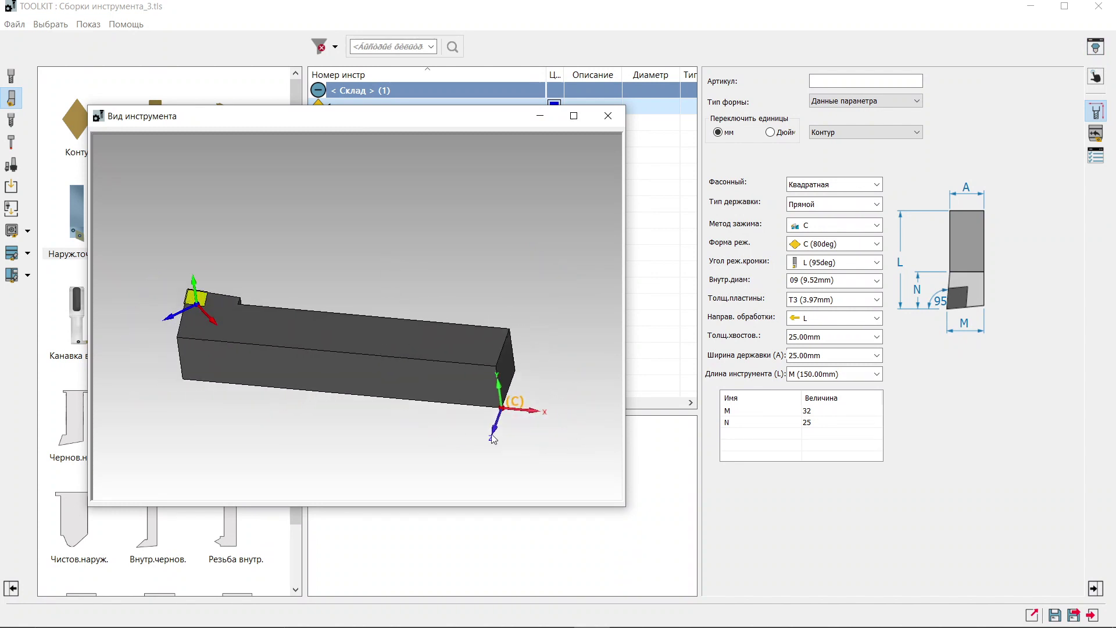
scroll(502, 429, "up", 1)
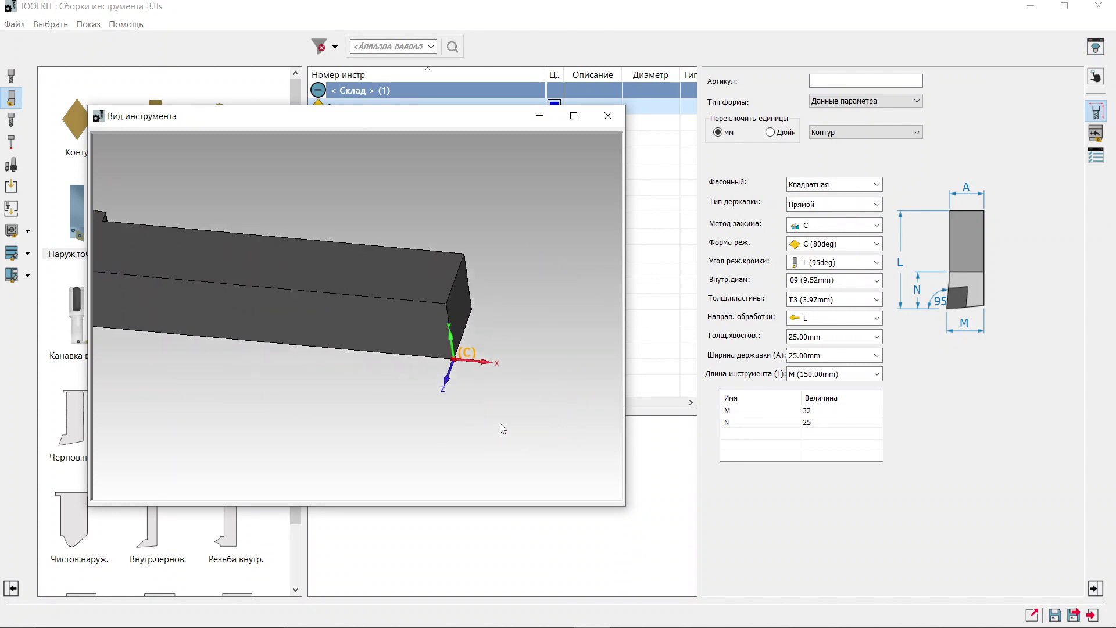
scroll(460, 361, "up", 1)
scroll(368, 322, "down", 1)
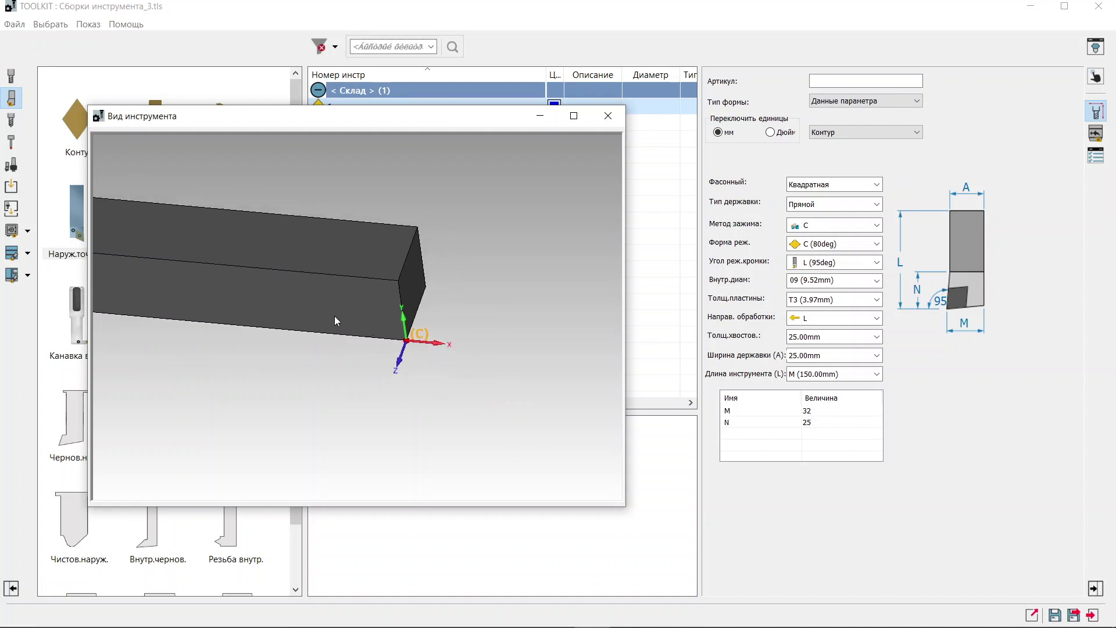
scroll(334, 316, "down", 1)
scroll(338, 323, "down", 2)
scroll(195, 289, "down", 1)
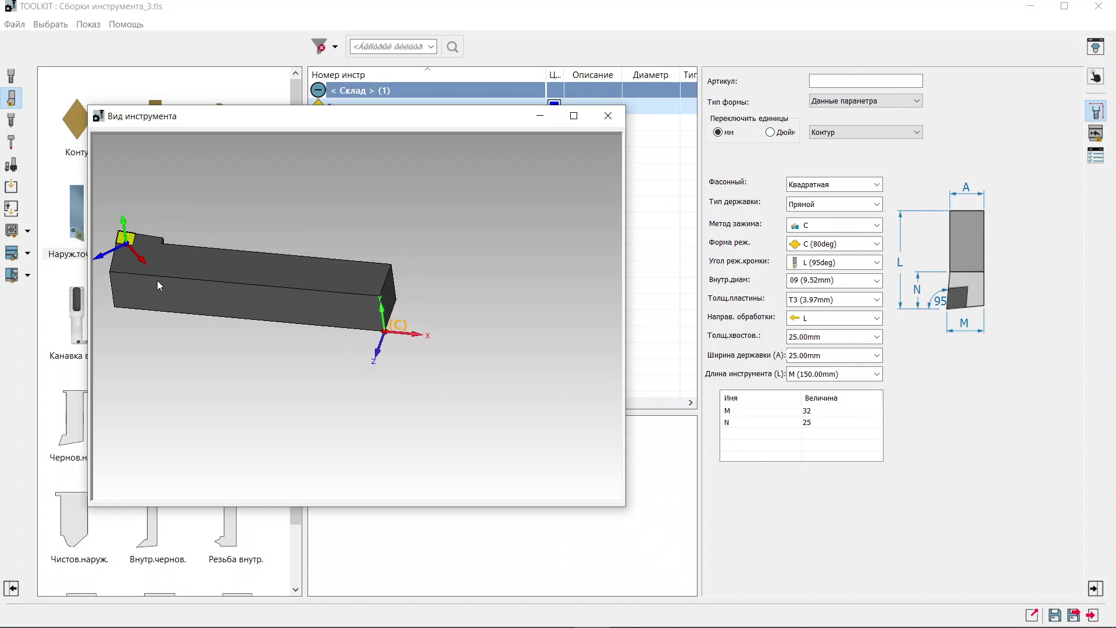
scroll(174, 288, "up", 1)
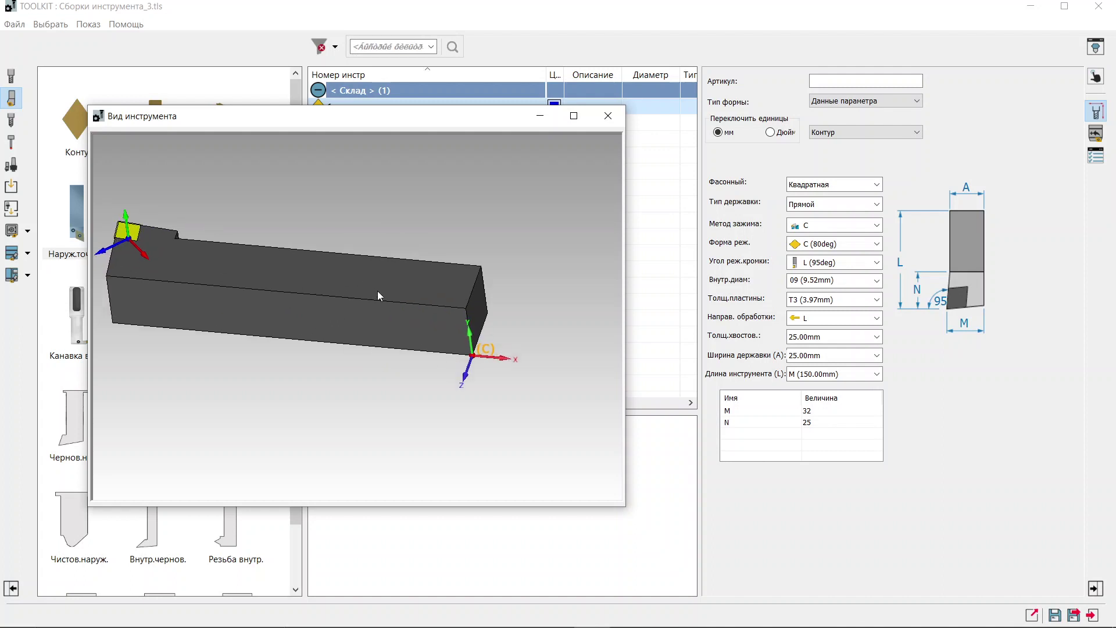
scroll(356, 300, "up", 1)
scroll(362, 310, "up", 1)
left_click_drag(354, 287, 350, 275)
mouse_move(422, 343)
left_mouse_down()
mouse_move(341, 306)
mouse_move(348, 330)
mouse_move(295, 233)
mouse_move(252, 294)
mouse_move(250, 282)
mouse_move(327, 300)
left_mouse_up()
left_click_drag(384, 349, 203, 260)
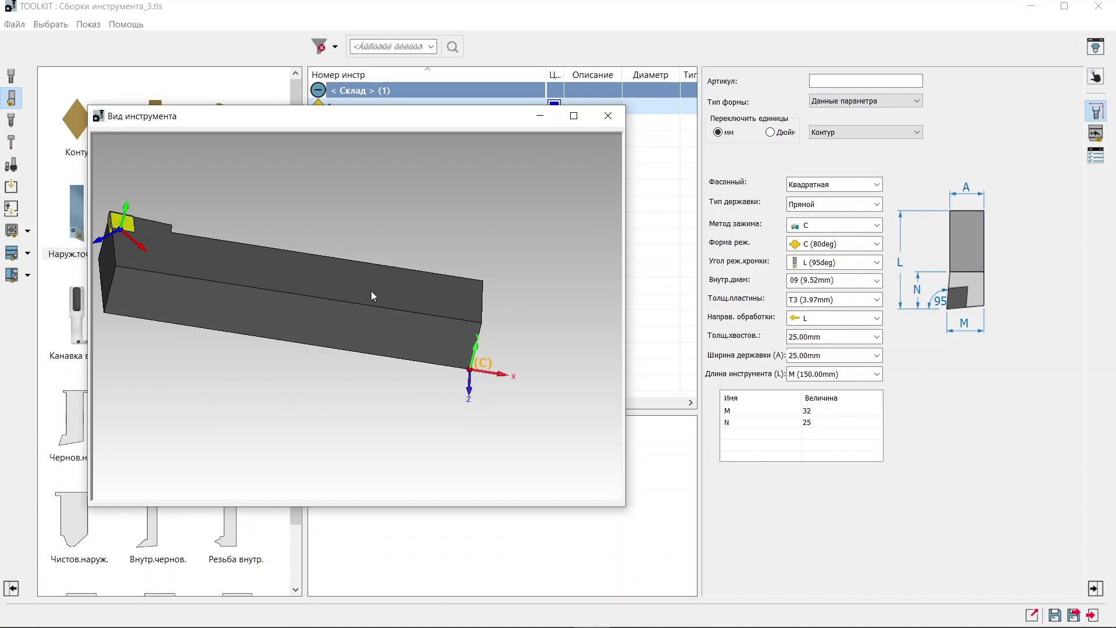
left_click_drag(371, 291, 226, 241)
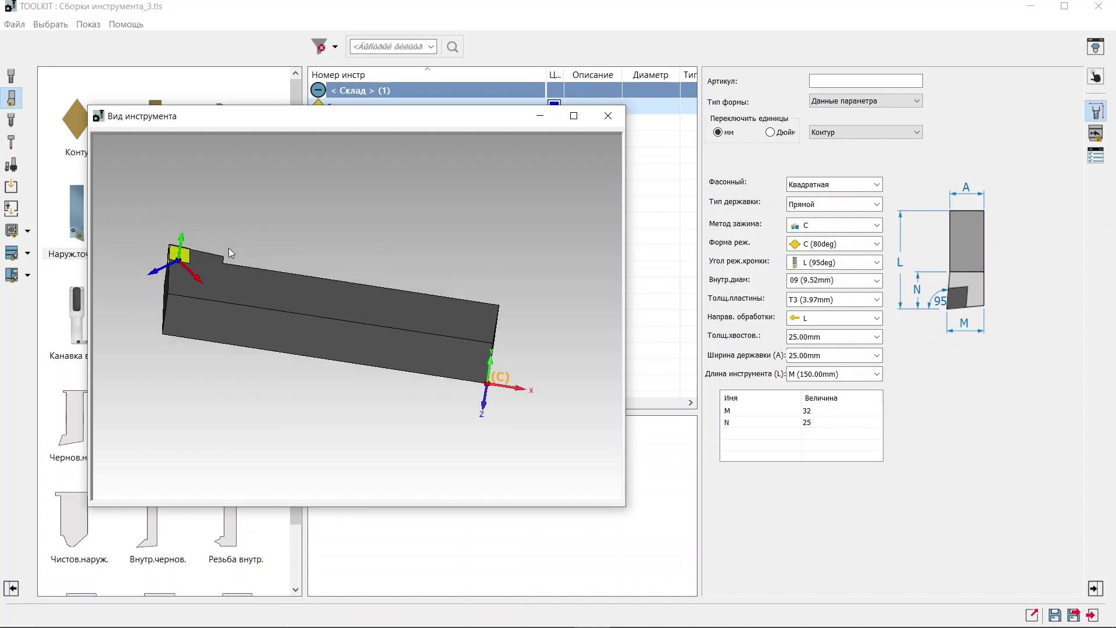
mouse_move(428, 312)
left_mouse_down()
mouse_move(386, 291)
mouse_move(395, 294)
left_mouse_up()
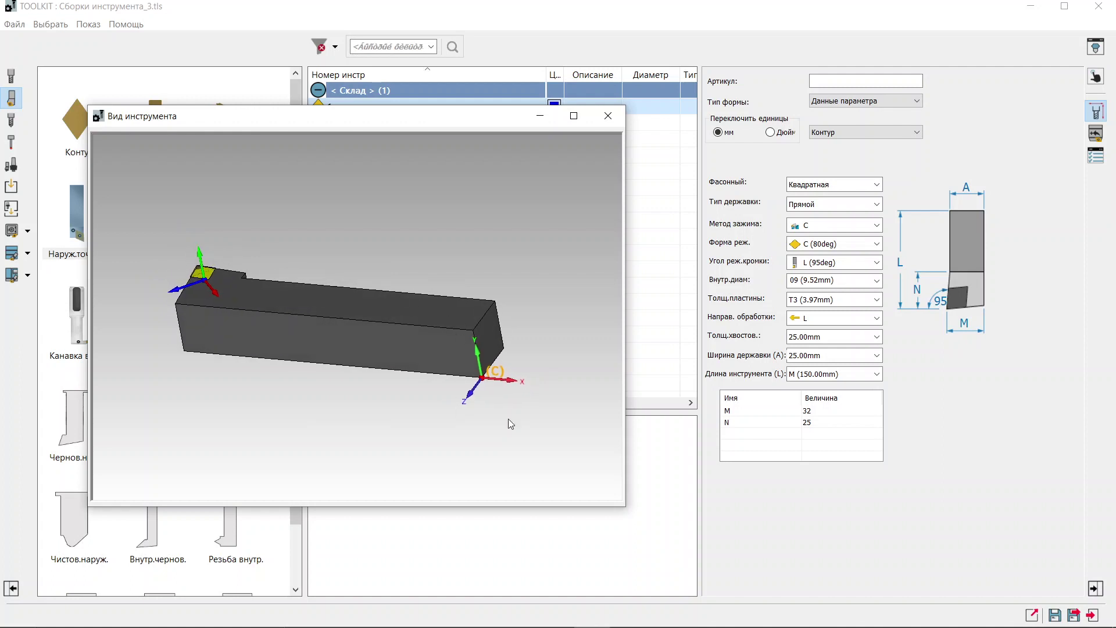
left_click(604, 116)
- Close ToolKit, answering the save prompt, and select the holder's rear end face
left_click(1093, 14)
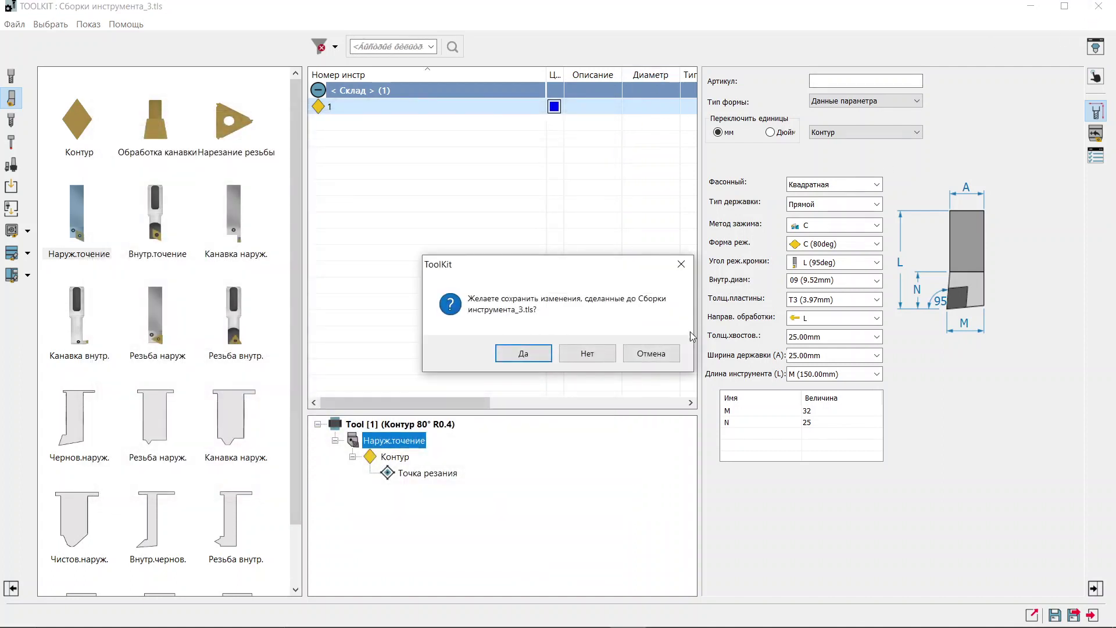
left_click(595, 355)
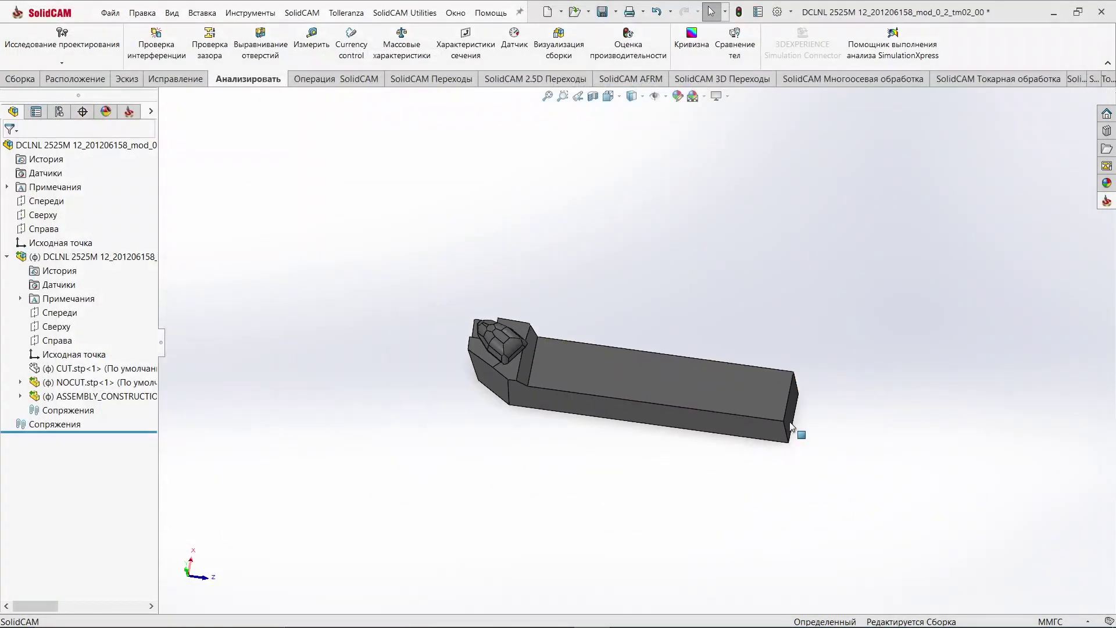
mouse_move(634, 372)
middle_mouse_down()
mouse_move(555, 292)
mouse_move(552, 390)
middle_mouse_up()
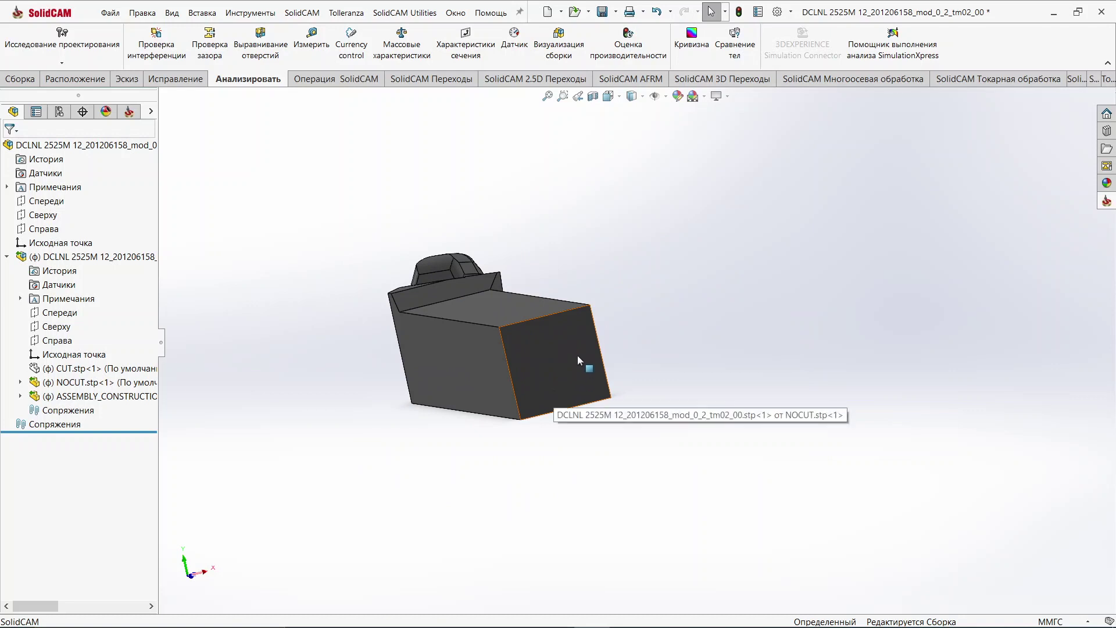
left_click(567, 357)
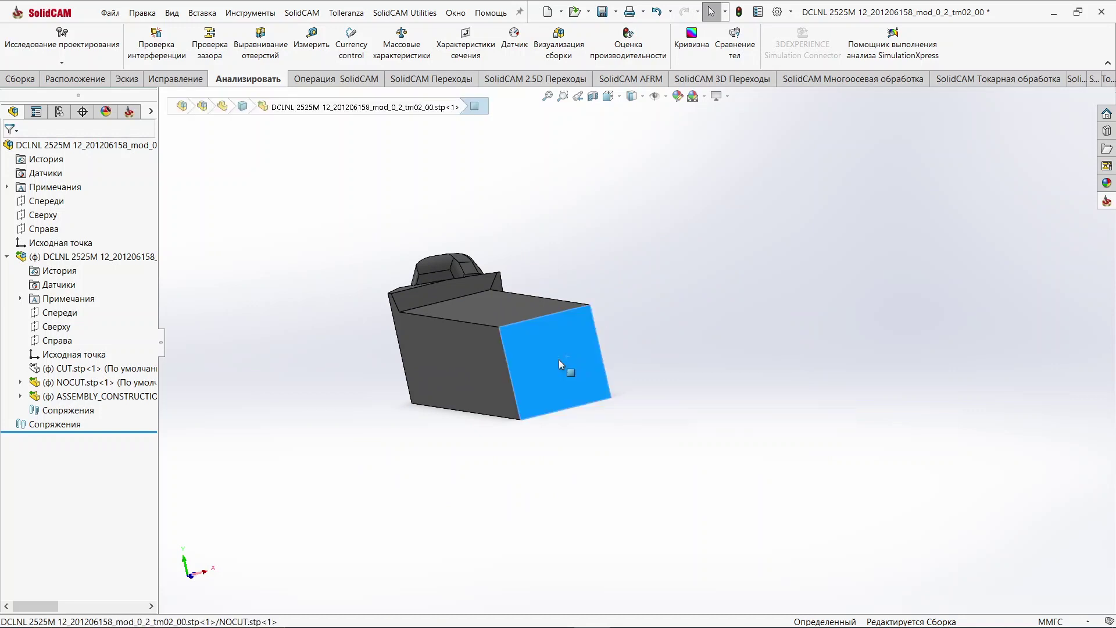
- Sketch Эскиз1 on the end face with one point at the origin corner, then exit
left_click(135, 81)
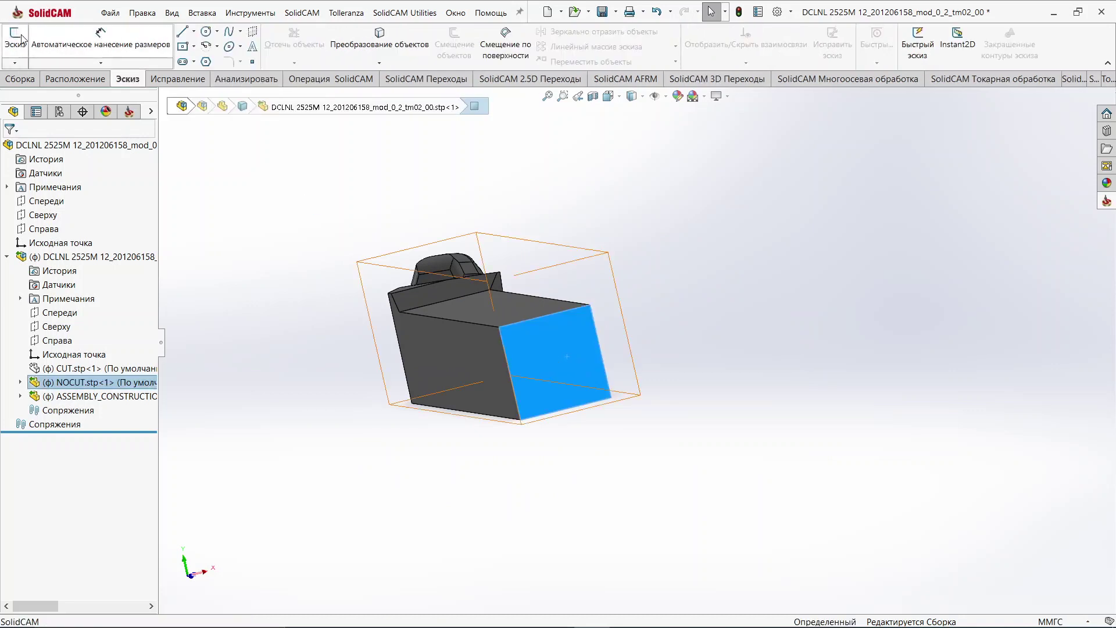
left_click(22, 47)
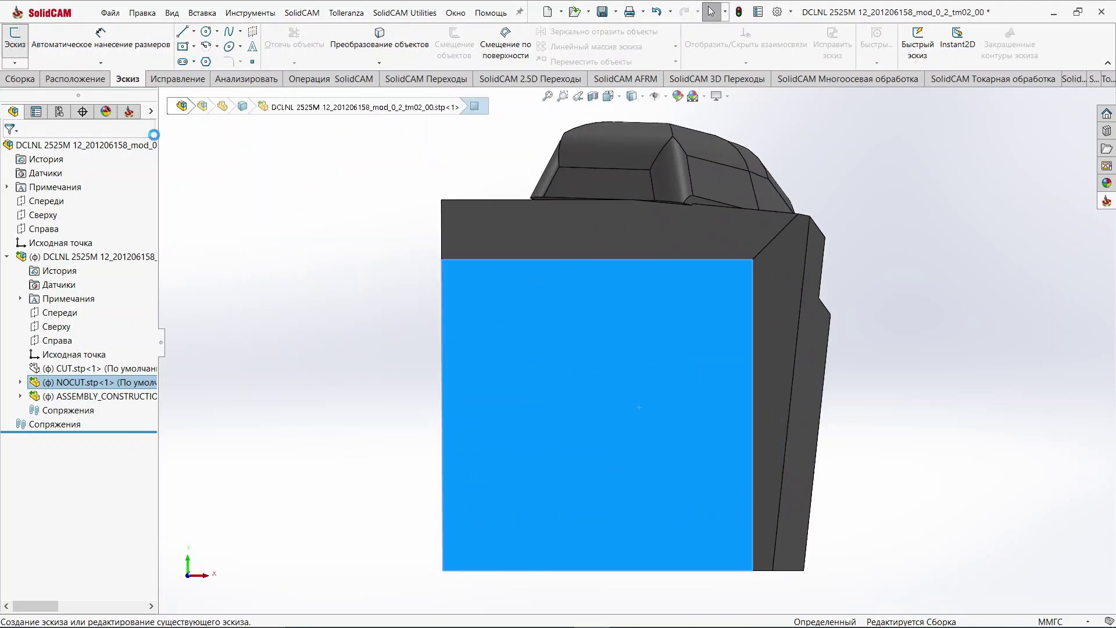
scroll(536, 586, "down", 3)
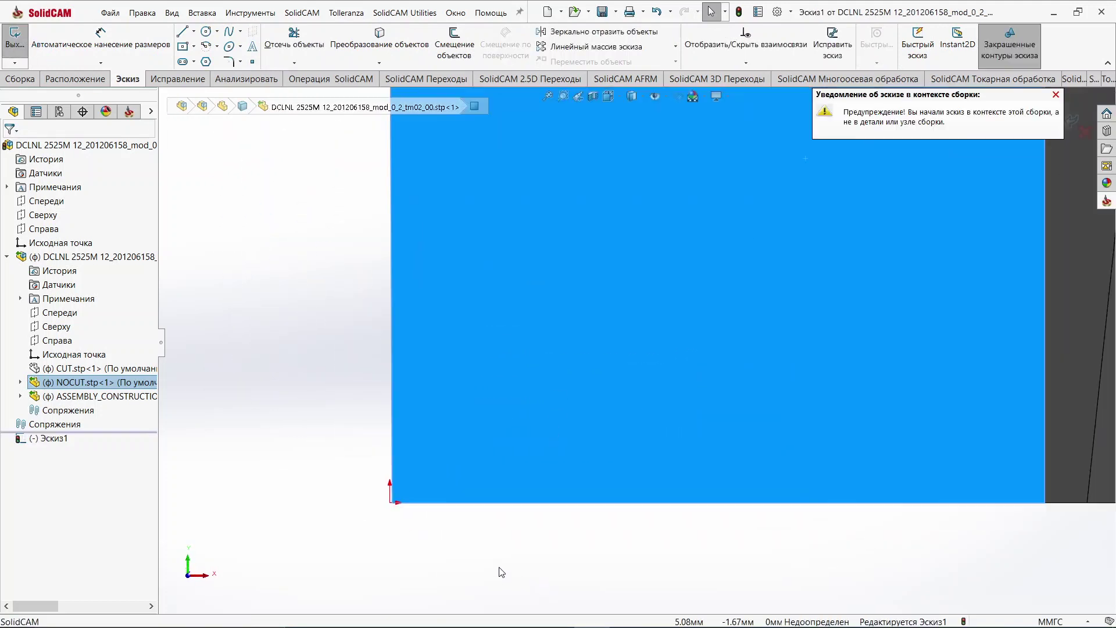
left_click(252, 62)
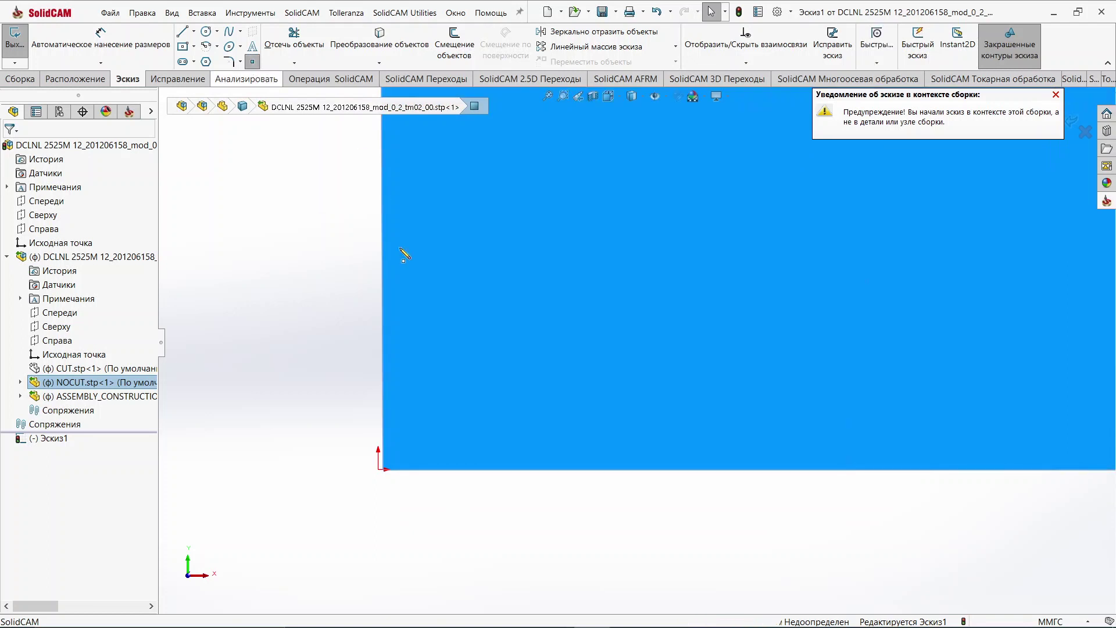
left_click(380, 470)
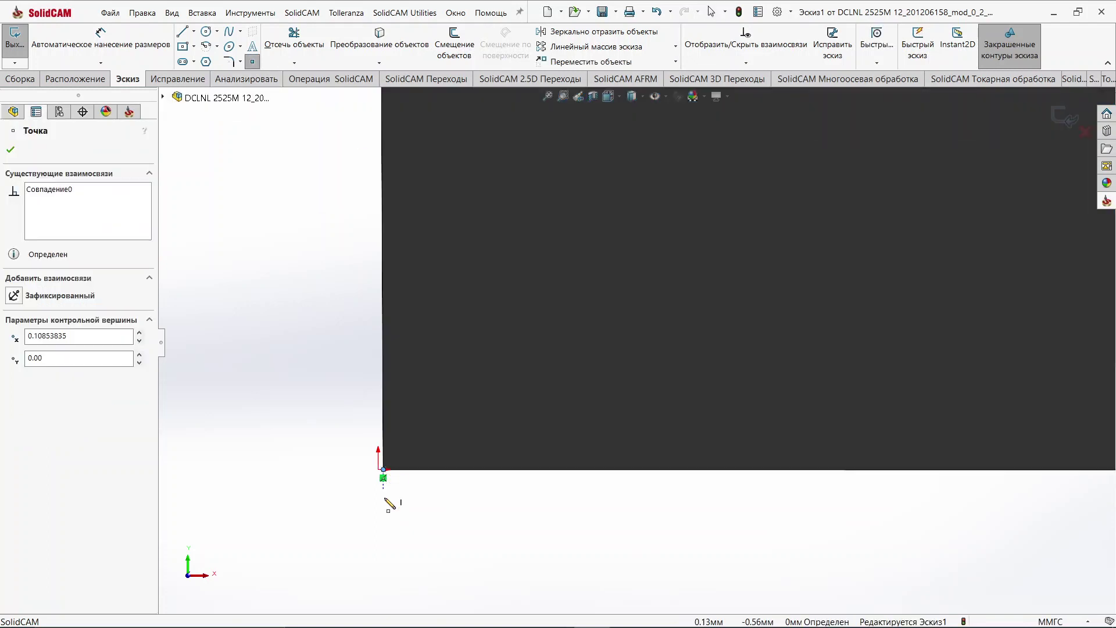
left_click(11, 151)
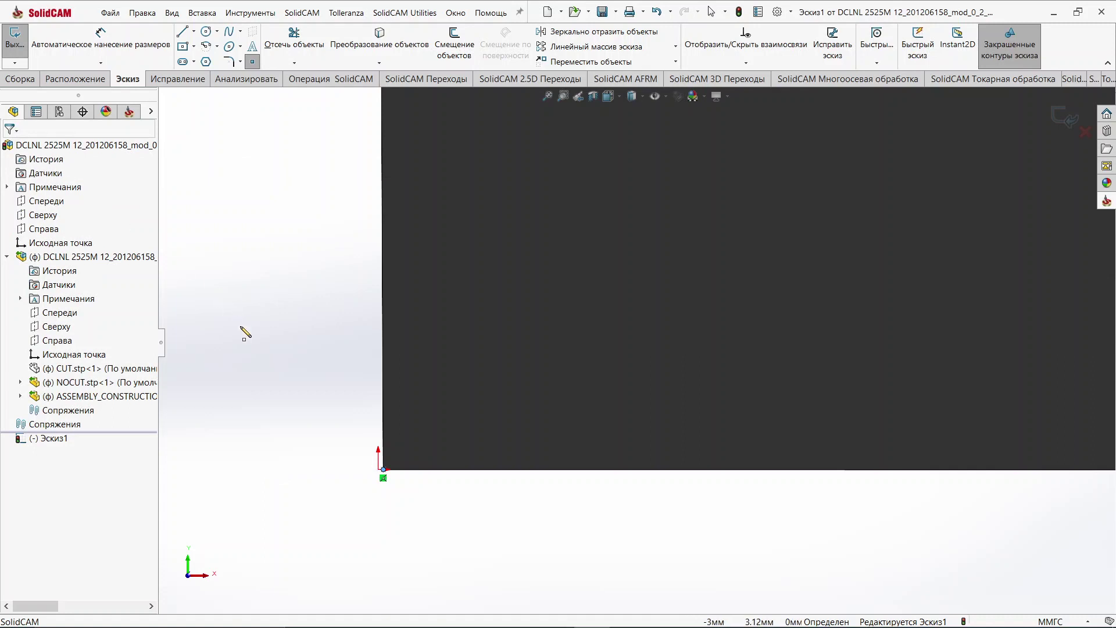
key("z")
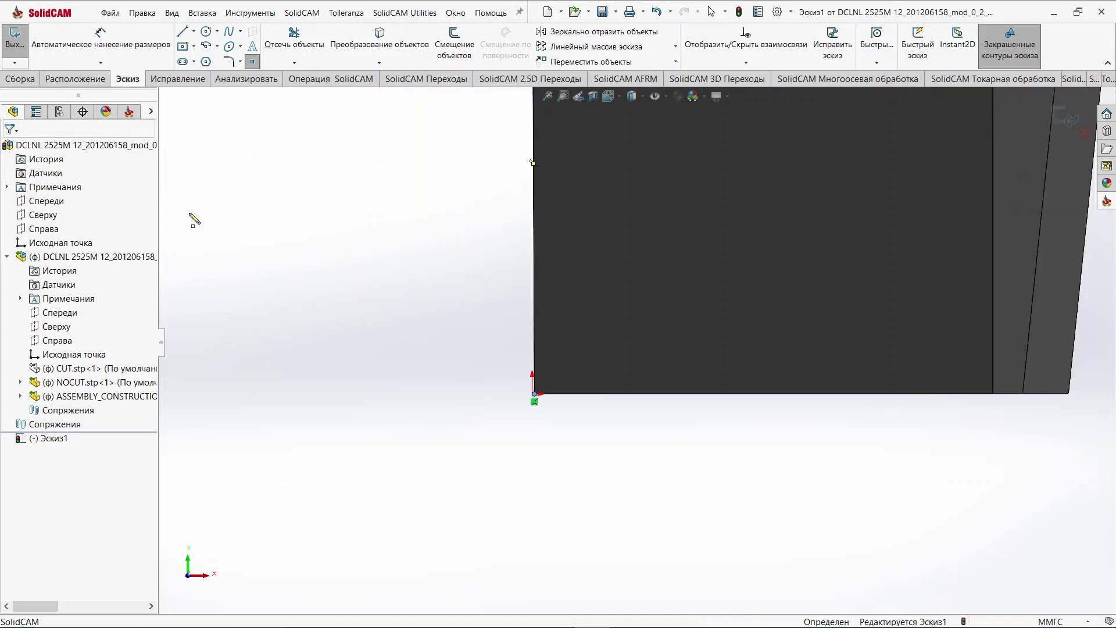
key("ctrl+b")
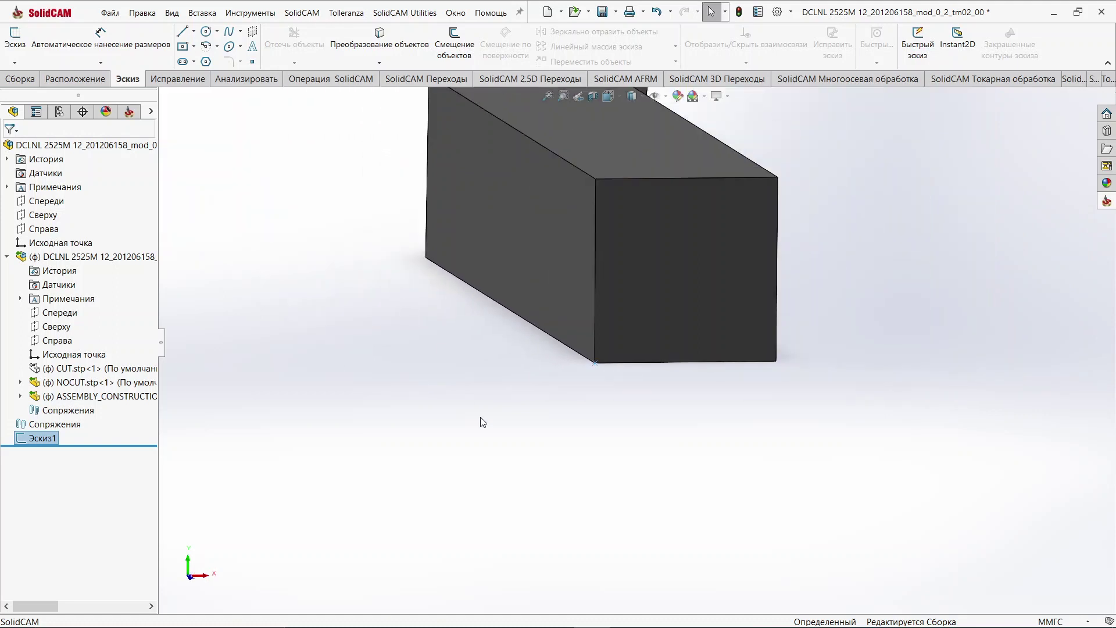
scroll(663, 262, "down", 3)
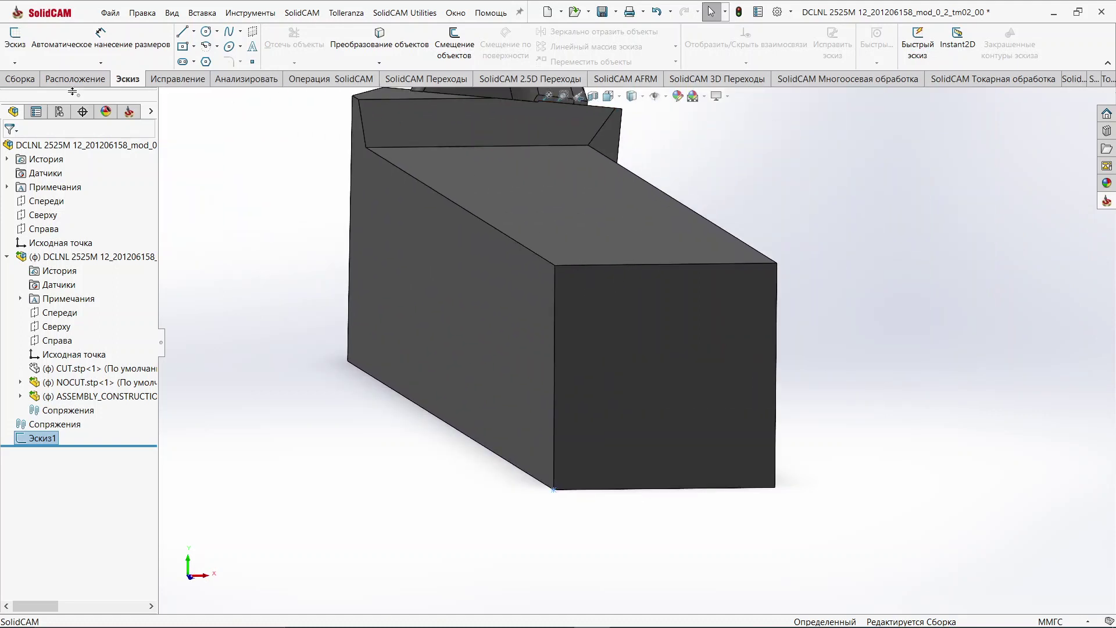
- Start a new coordinate system with its origin at the sketch point Точка1@Эскиз1
left_click(20, 78)
left_click(726, 62)
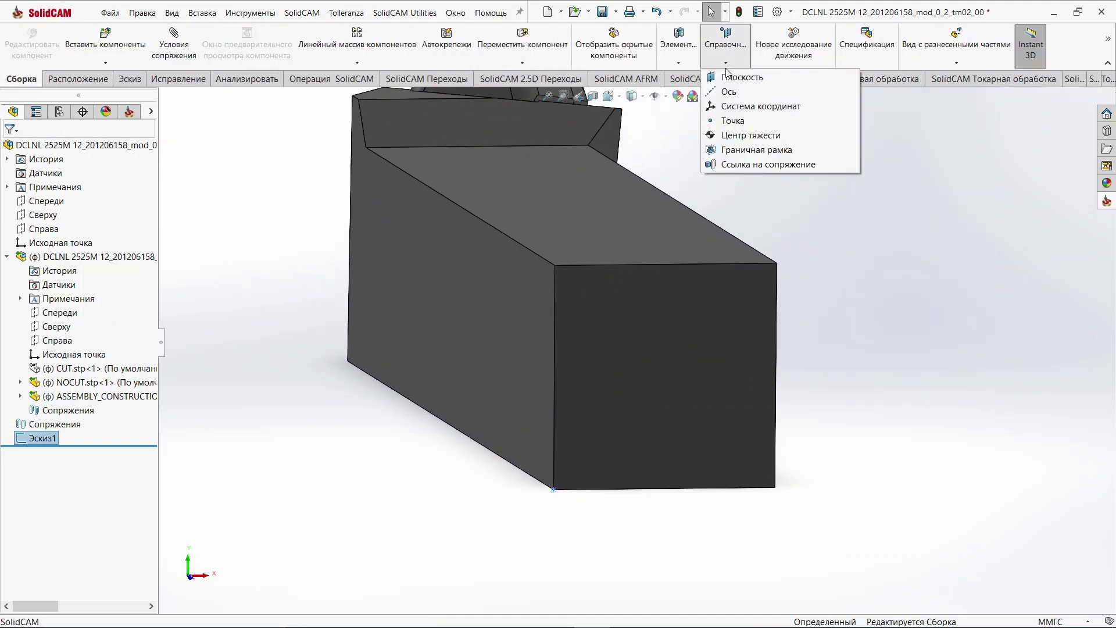
left_click(750, 106)
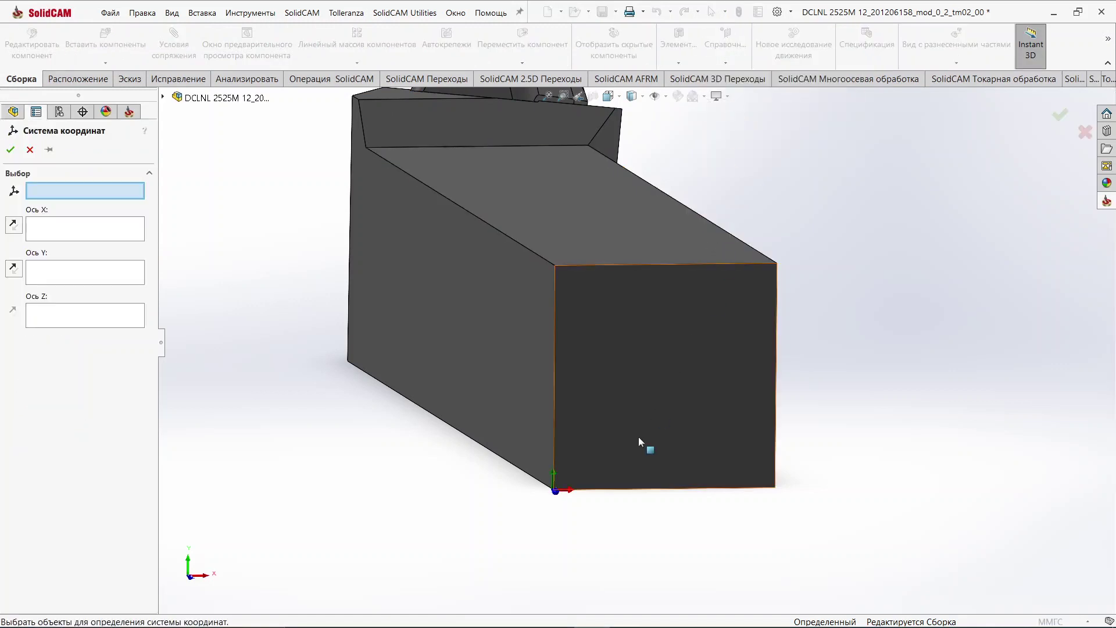
scroll(639, 439, "down", 3)
scroll(585, 490, "down", 2)
mouse_move(387, 430)
middle_mouse_down()
mouse_move(372, 430)
mouse_move(416, 480)
mouse_move(443, 416)
middle_mouse_up()
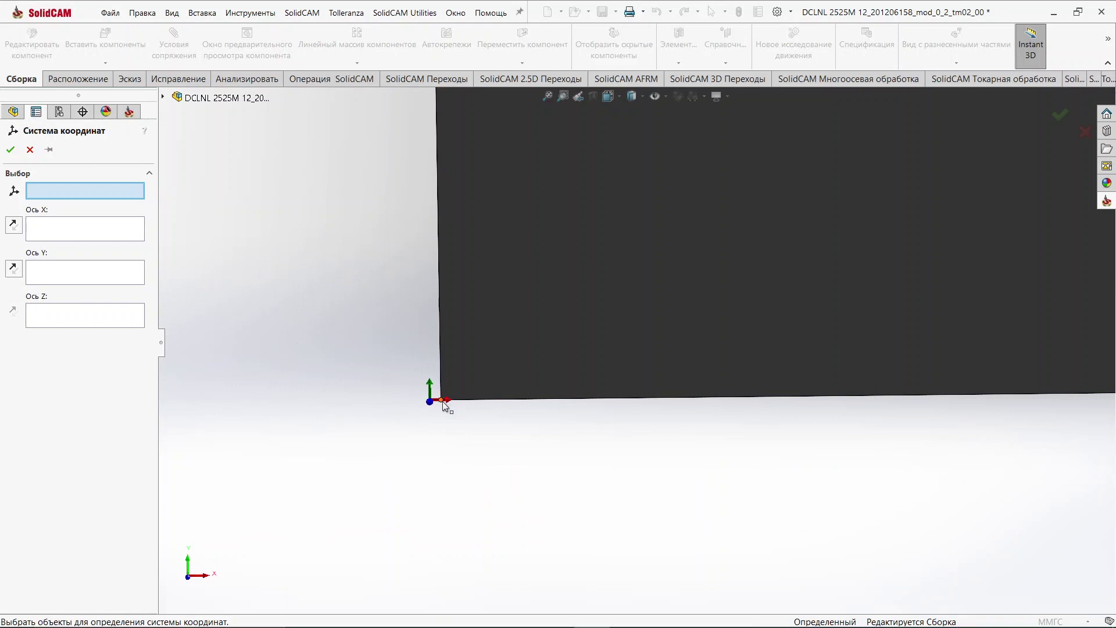
left_click(443, 402)
- Define the X axis by the holder's end face and confirm Система координат1
scroll(523, 436, "up", 2)
scroll(527, 442, "up", 1)
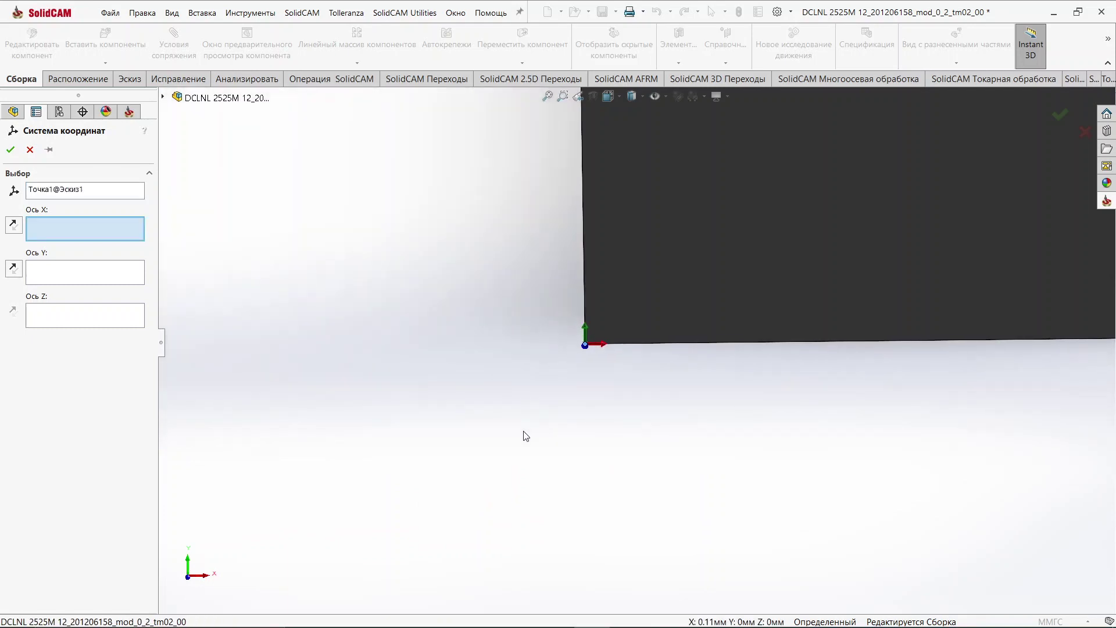
scroll(527, 442, "up", 1)
scroll(526, 442, "up", 1)
middle_click_drag(526, 442, 692, 288)
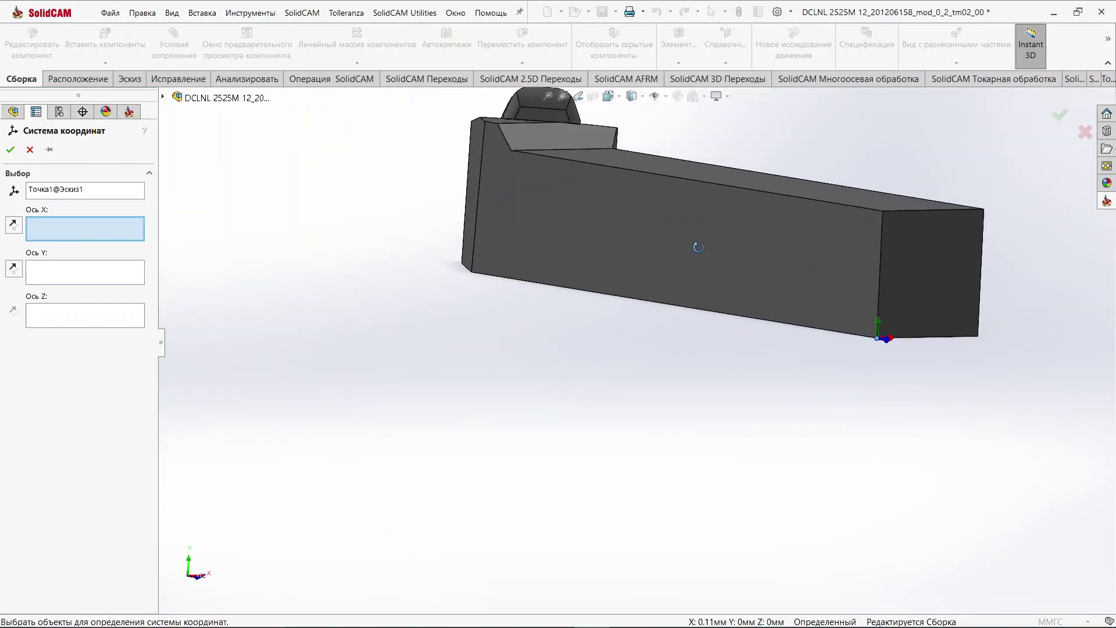
scroll(691, 288, "up", 1)
scroll(766, 307, "down", 2)
middle_click_drag(678, 341, 633, 292)
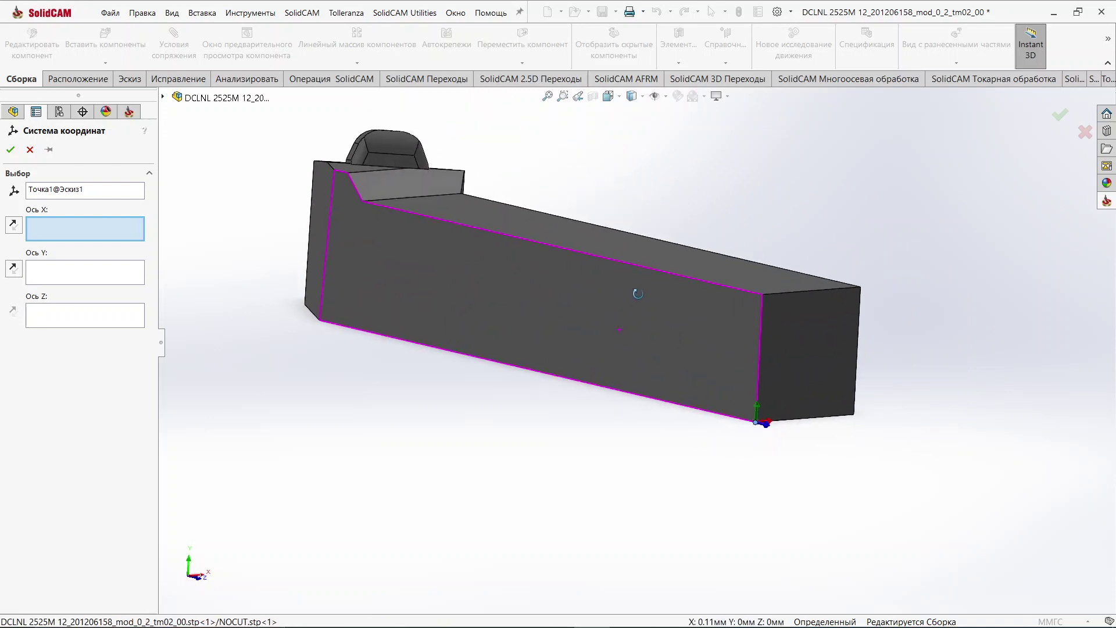
scroll(630, 324, "down", 1)
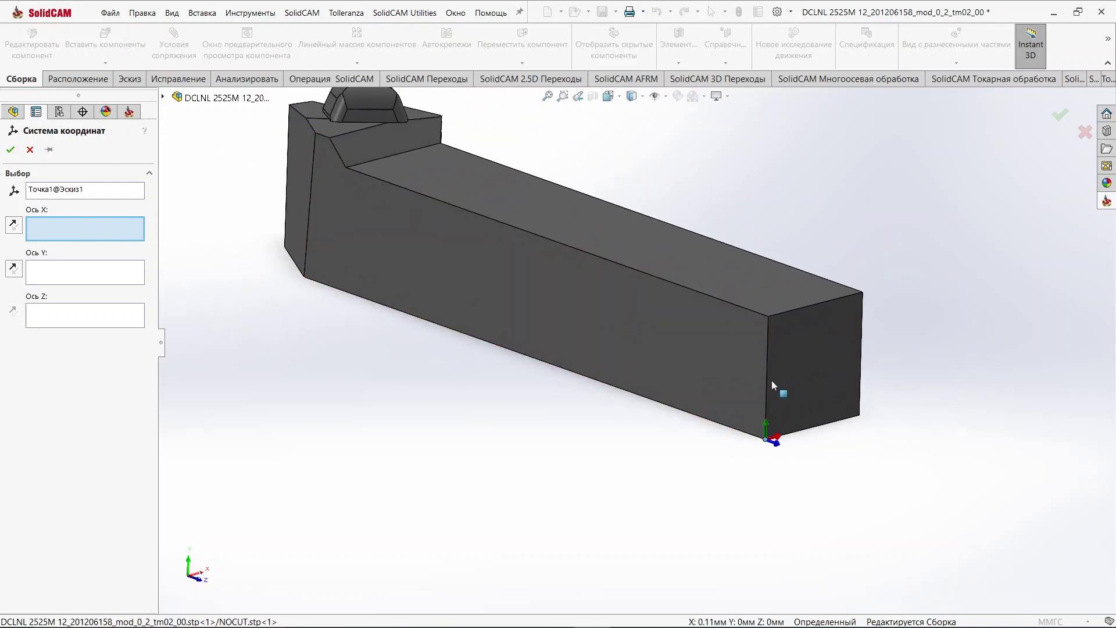
left_click(814, 376)
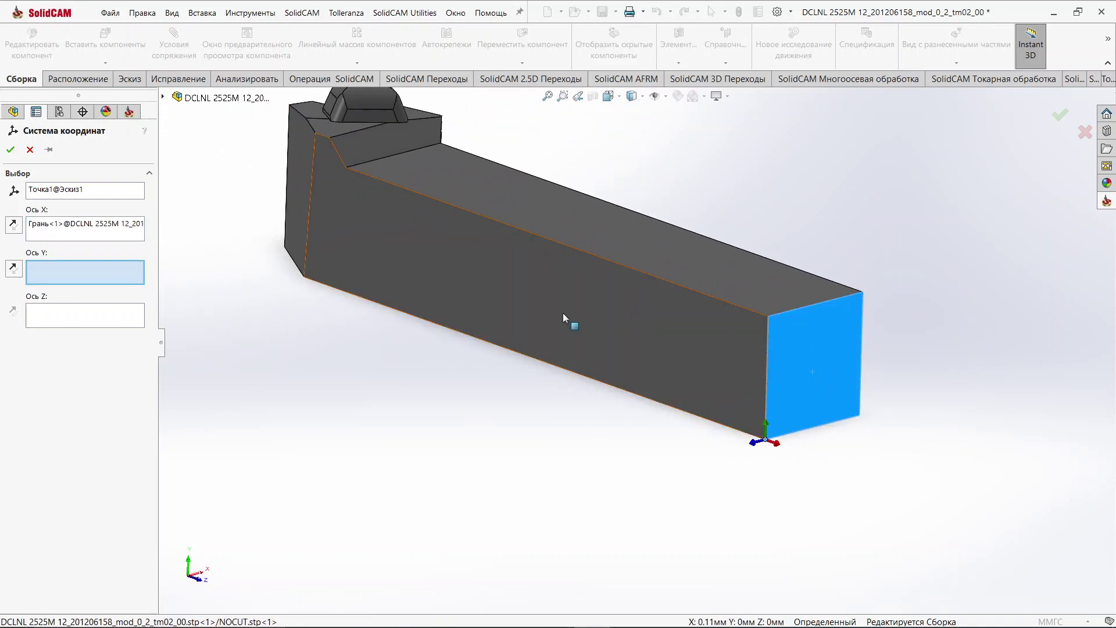
mouse_move(568, 319)
middle_mouse_down()
mouse_move(626, 295)
mouse_move(601, 301)
middle_mouse_up()
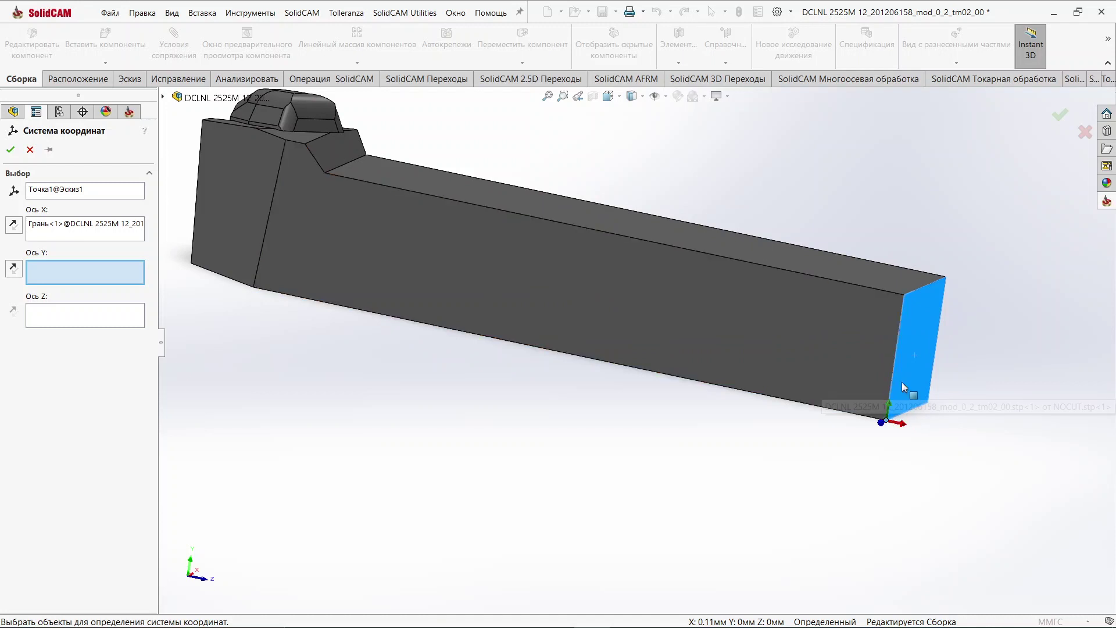
mouse_move(822, 337)
middle_mouse_down()
mouse_move(809, 478)
mouse_move(810, 409)
middle_mouse_up()
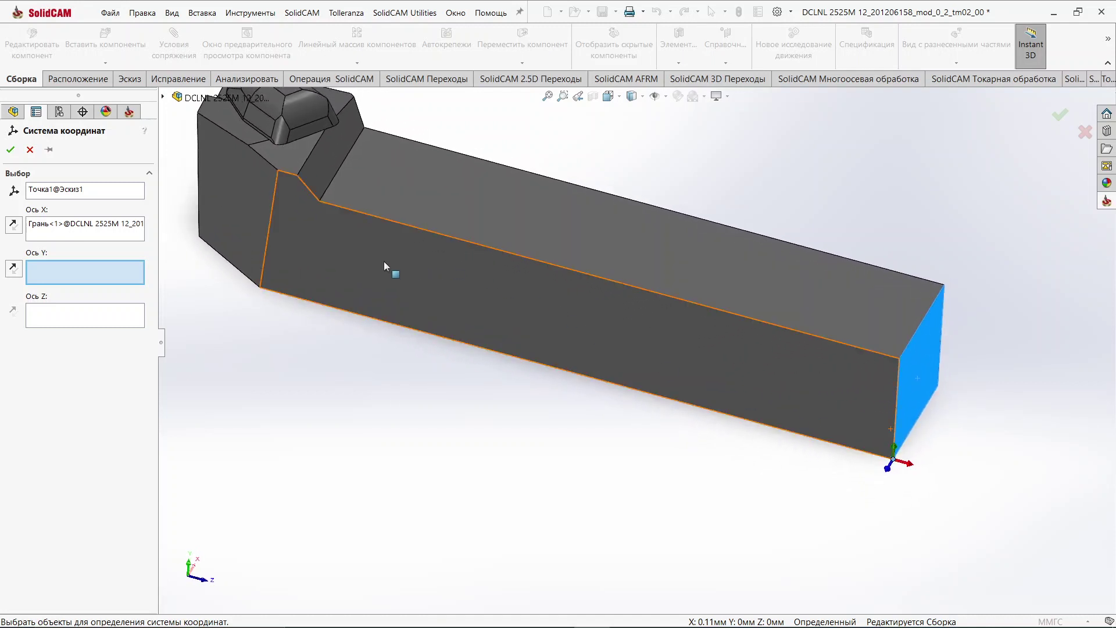
left_click(11, 151)
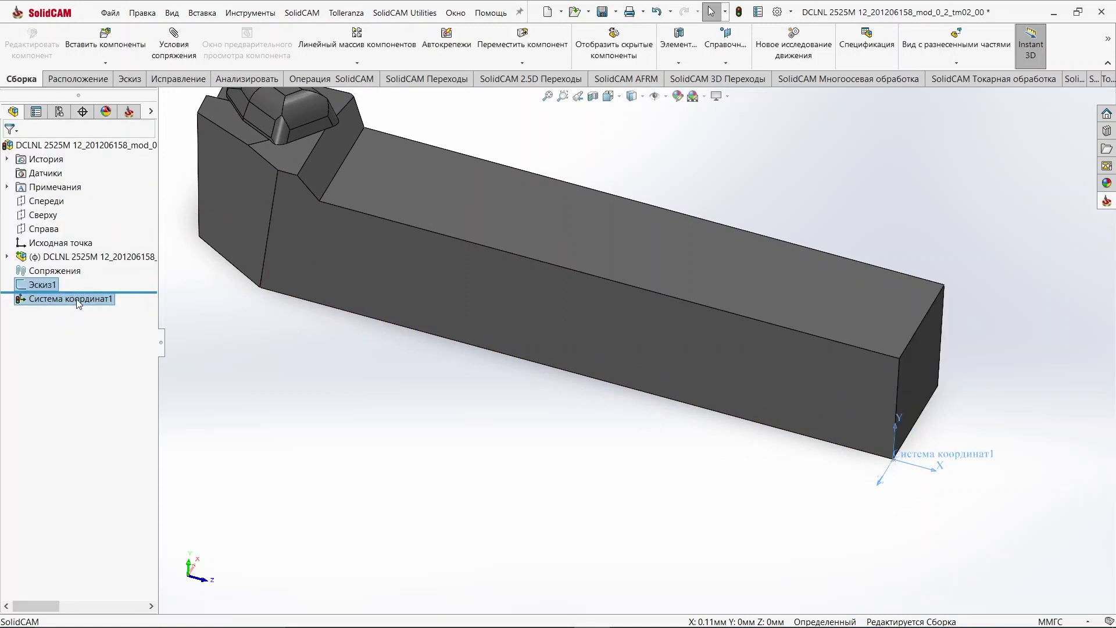
right_click(79, 304)
- Open Система координат1 for editing, cancel without changes, and show its axes
left_click(88, 266)
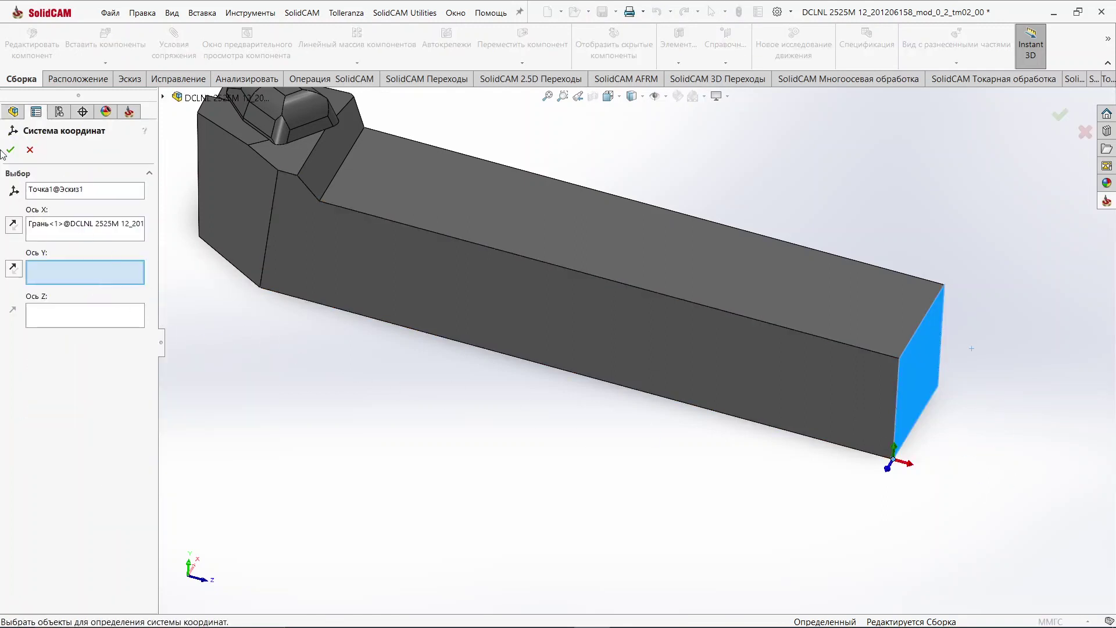
key("Escape")
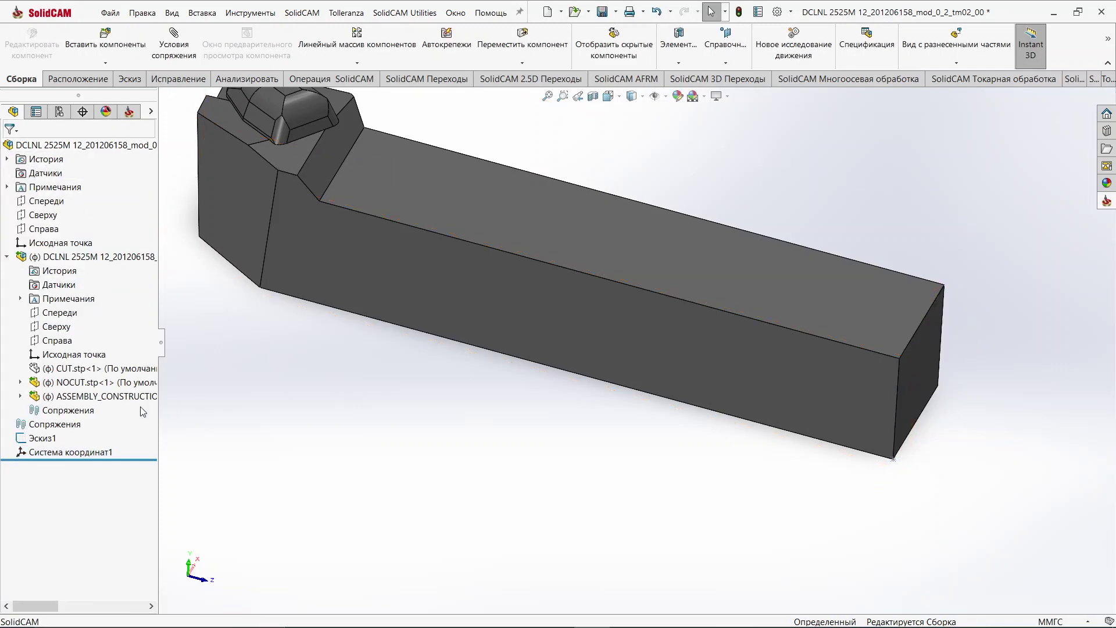
left_click(106, 453)
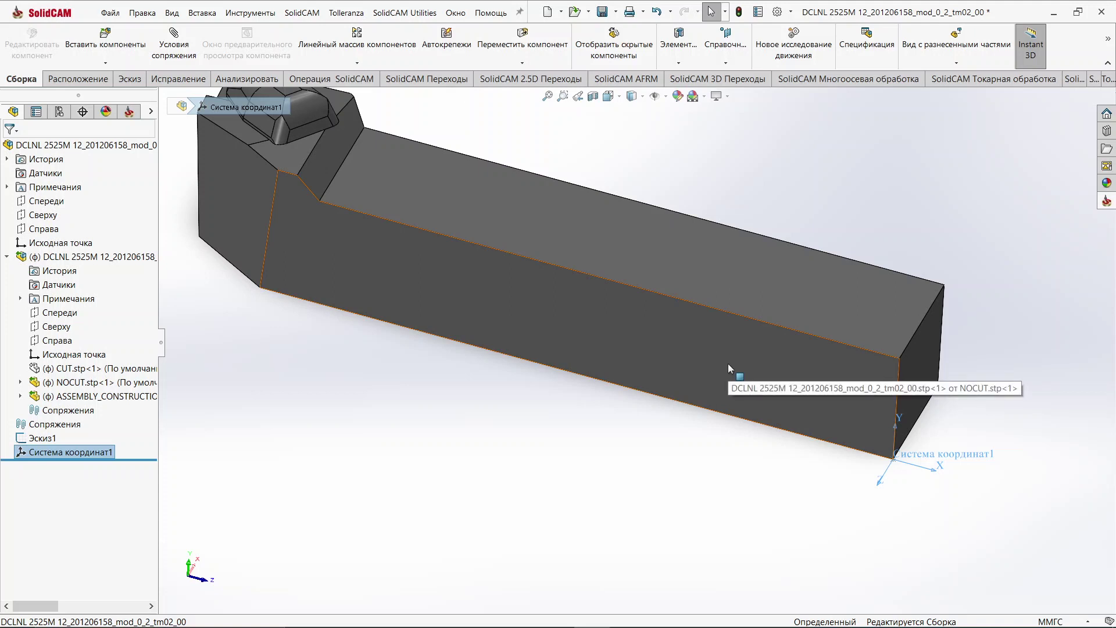
- Reorient the view and select the top seat face of the insert pocket
scroll(728, 364, "up", 1)
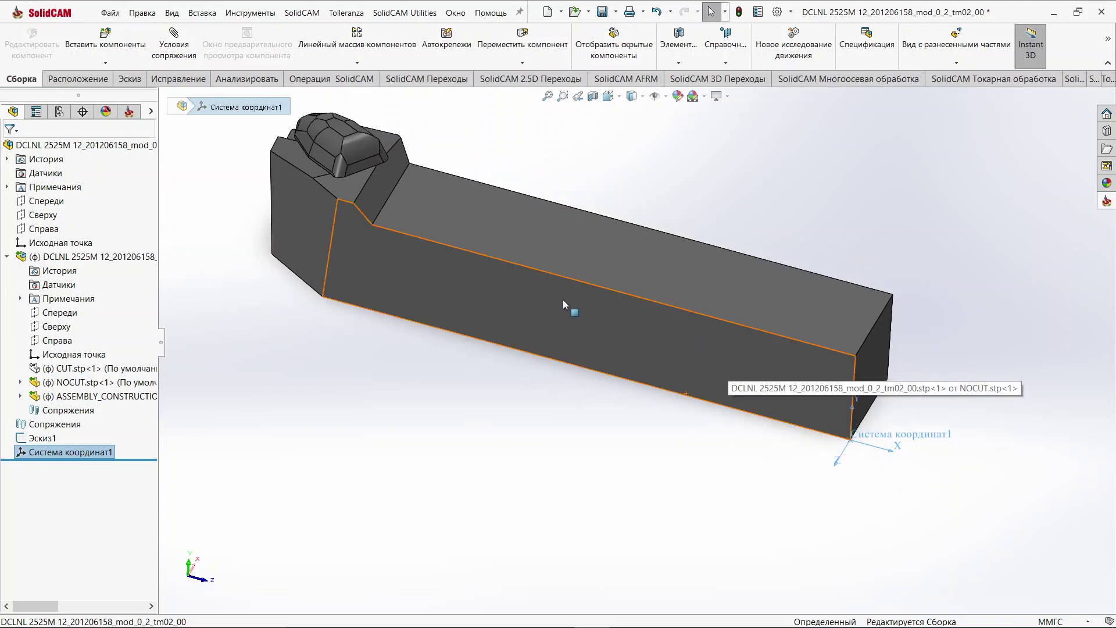
middle_click_drag(563, 300, 316, 293)
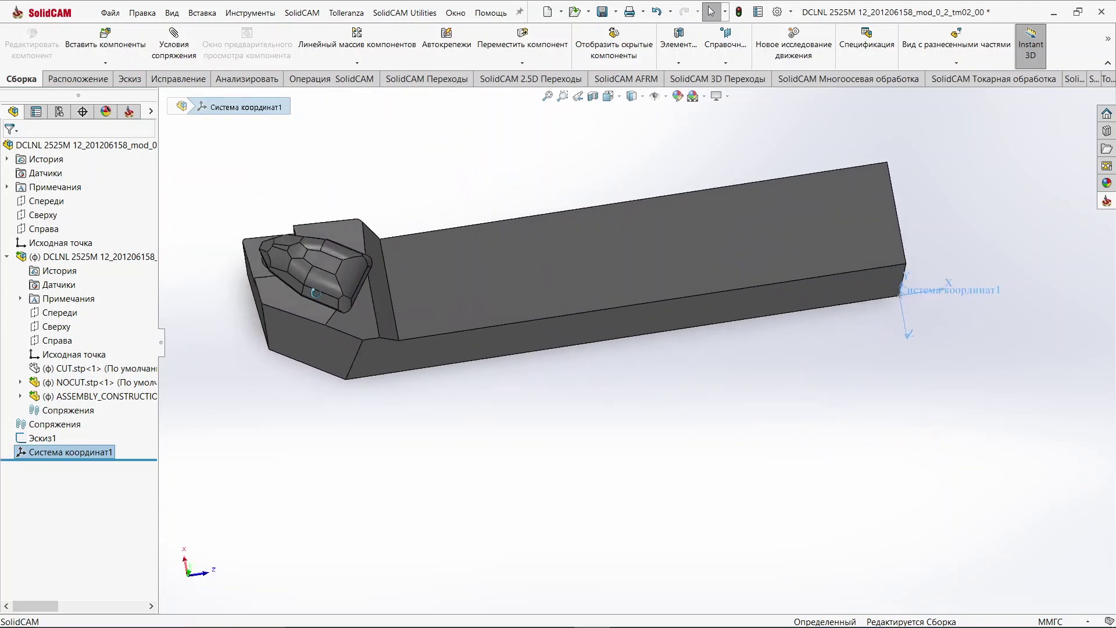
mouse_move(351, 153)
middle_mouse_down()
mouse_move(519, 284)
mouse_move(346, 292)
middle_mouse_up()
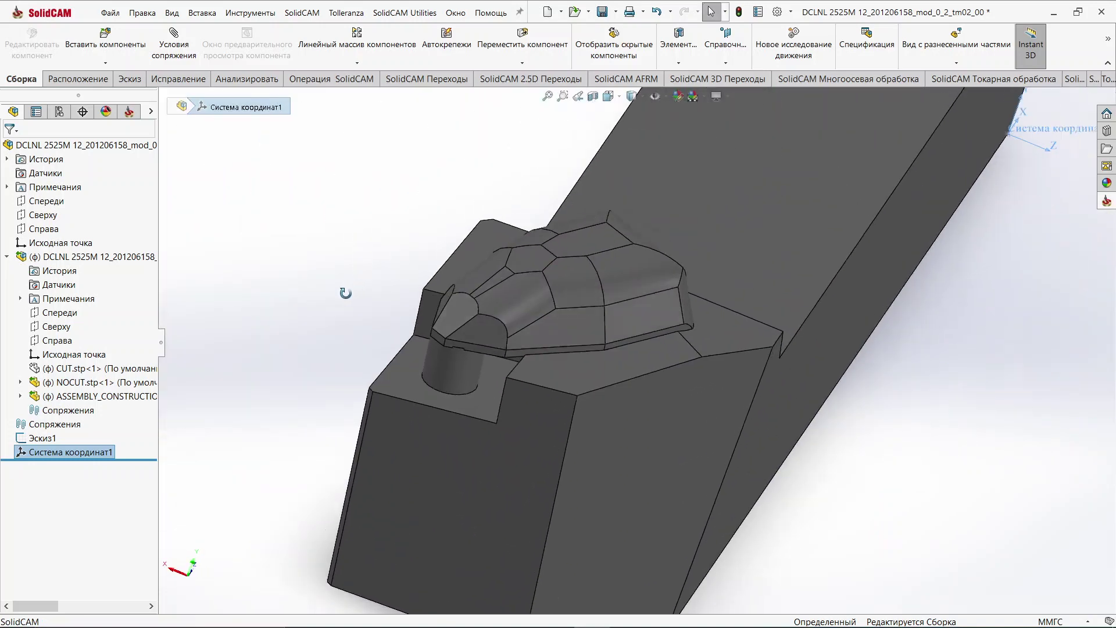
key("ctrl+7")
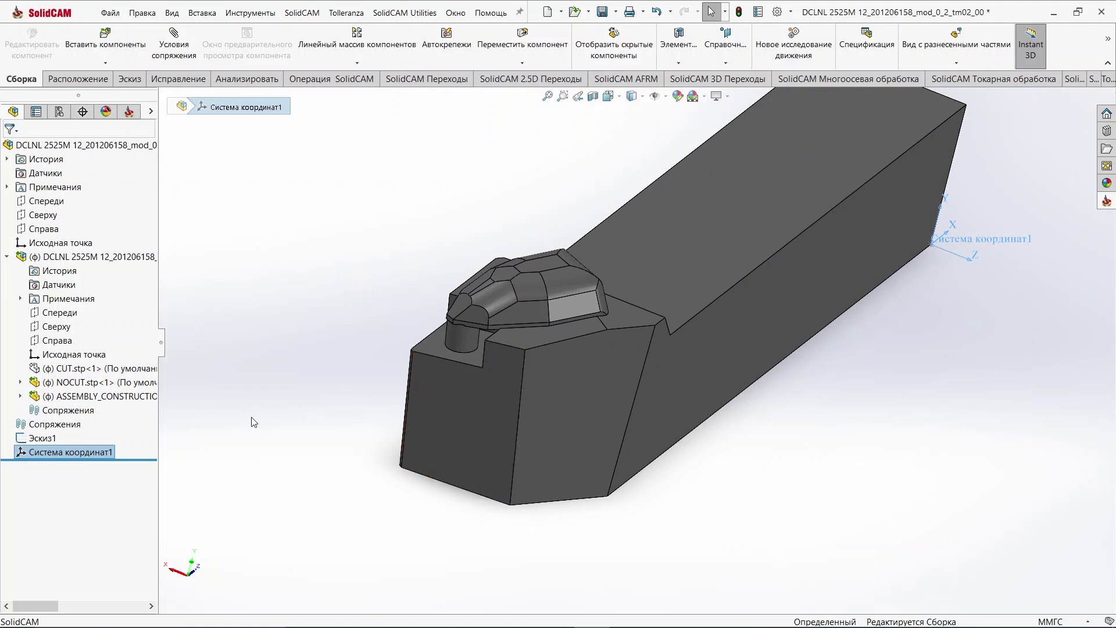
left_click(253, 422)
scroll(497, 325, "down", 2)
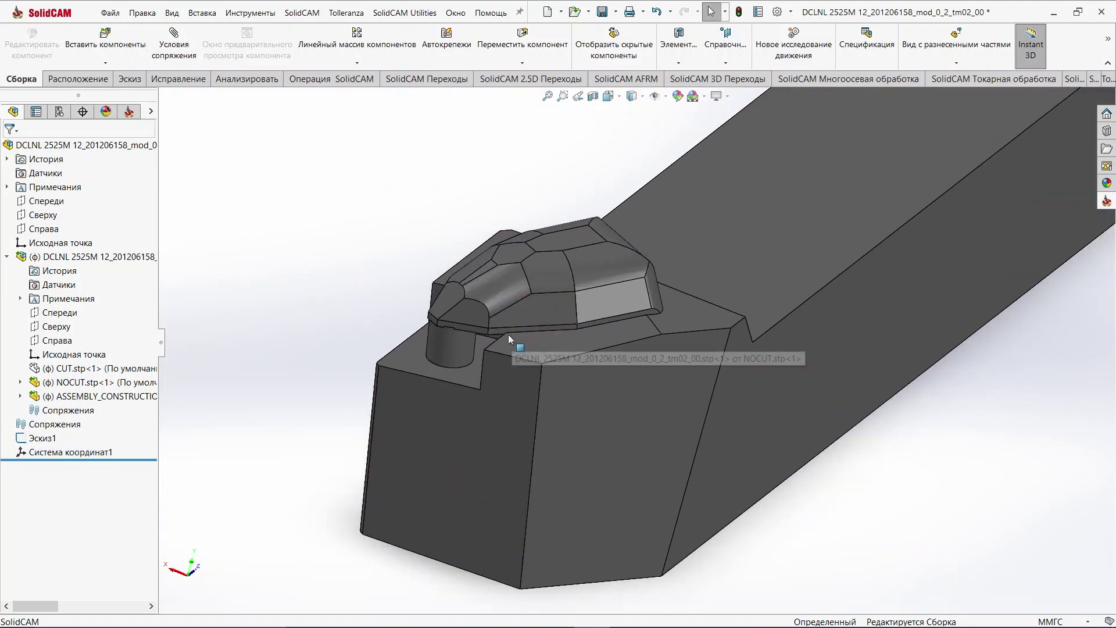
left_click(407, 356)
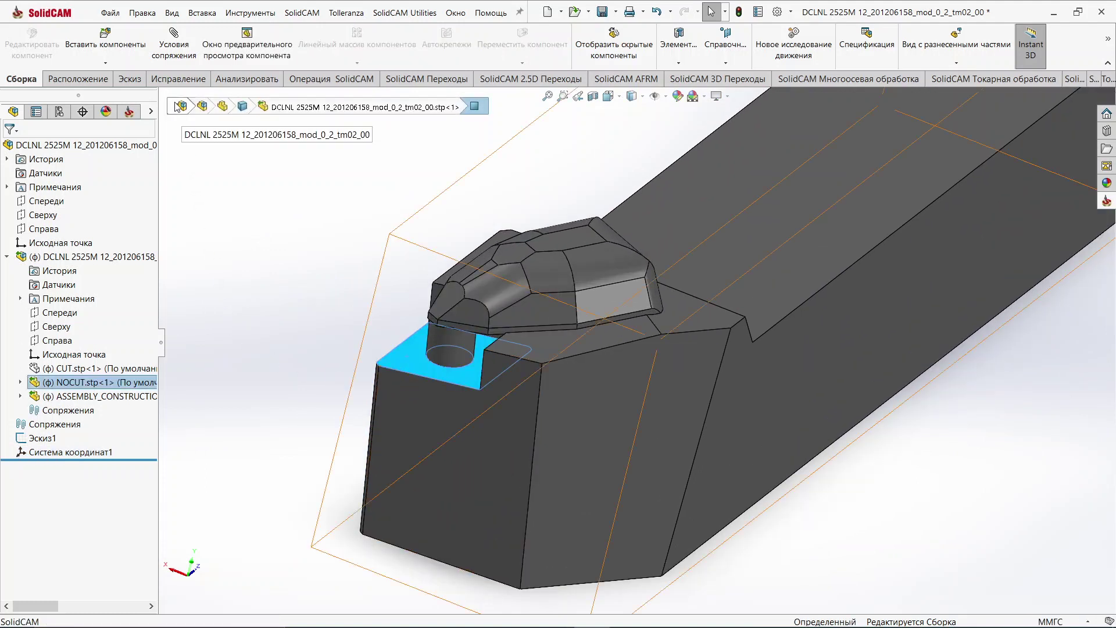
- Start a new sketch on the insert pocket's seat face
left_click(129, 78)
left_click(24, 39)
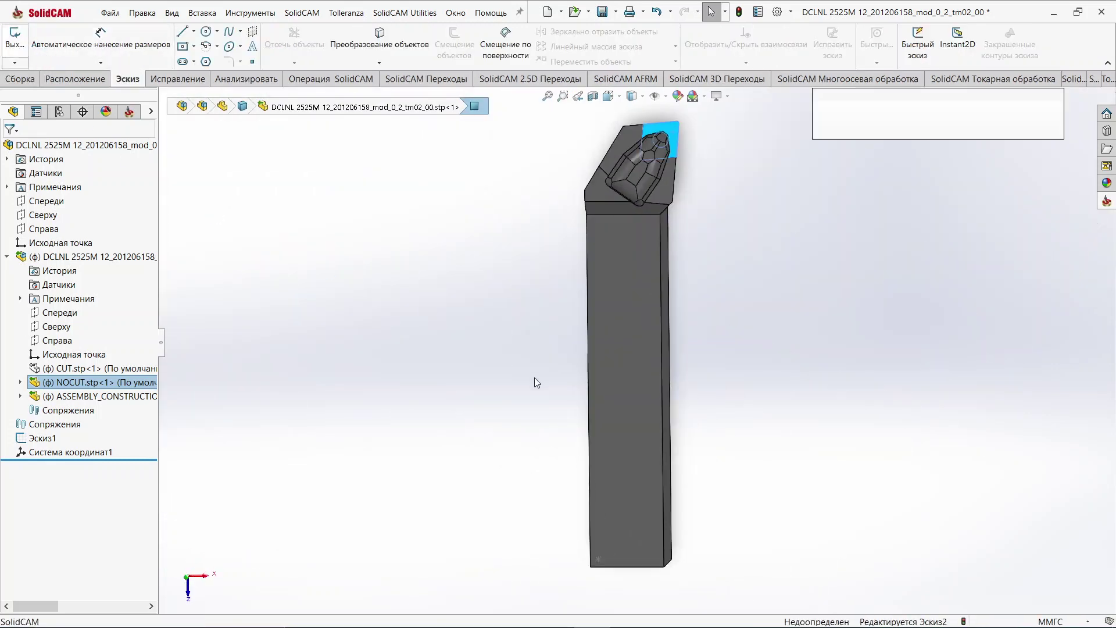
scroll(550, 343, "down", 3)
scroll(518, 340, "down", 3)
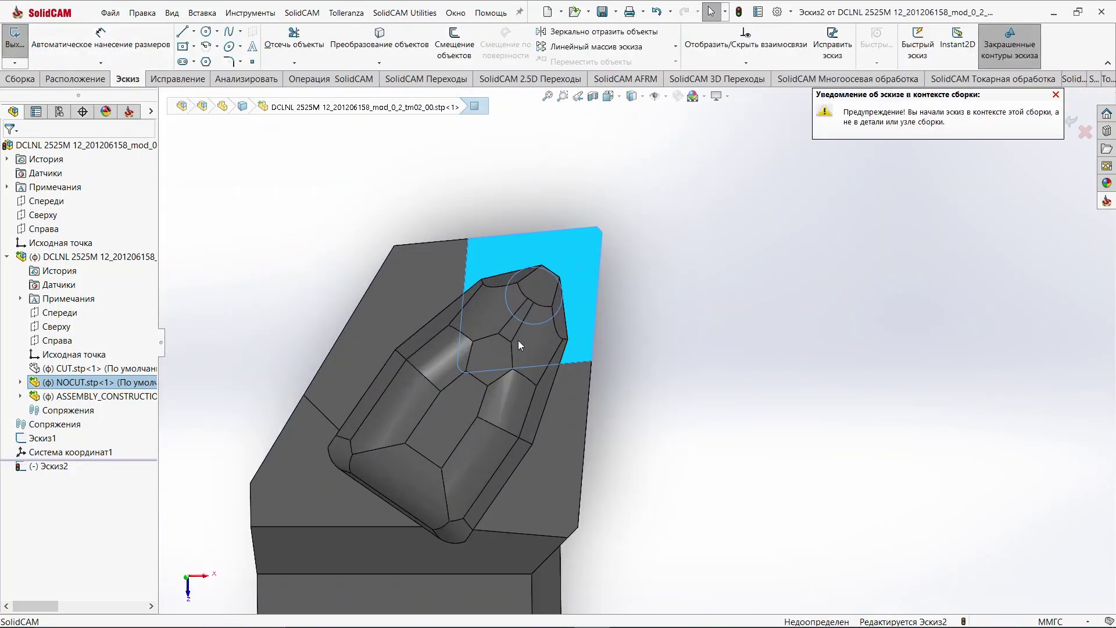
scroll(482, 316, "down", 3)
mouse_move(483, 316)
middle_mouse_down()
mouse_move(479, 171)
mouse_move(422, 221)
middle_mouse_up()
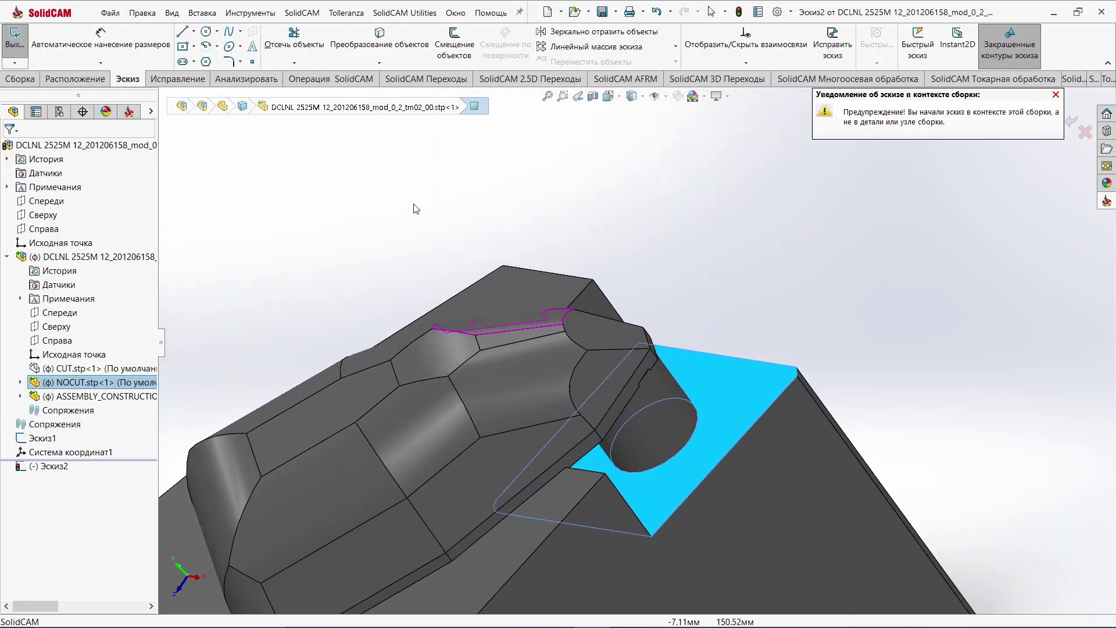
- Place a sketch point at the centre of the round pin on the seat
left_click(252, 61)
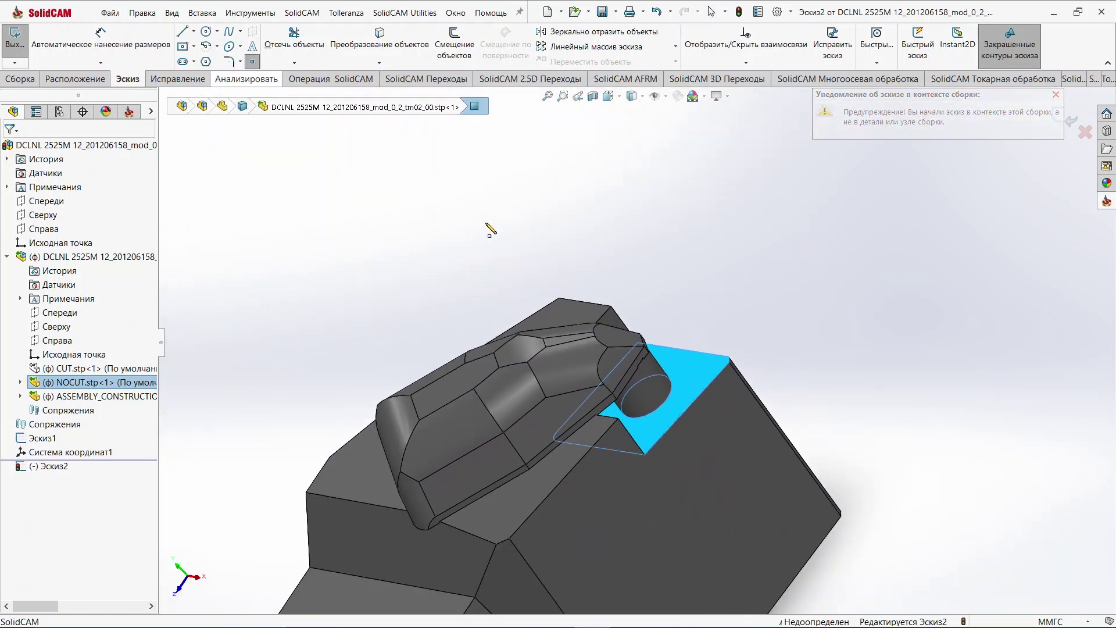
scroll(657, 387, "down", 4)
scroll(657, 387, "down", 2)
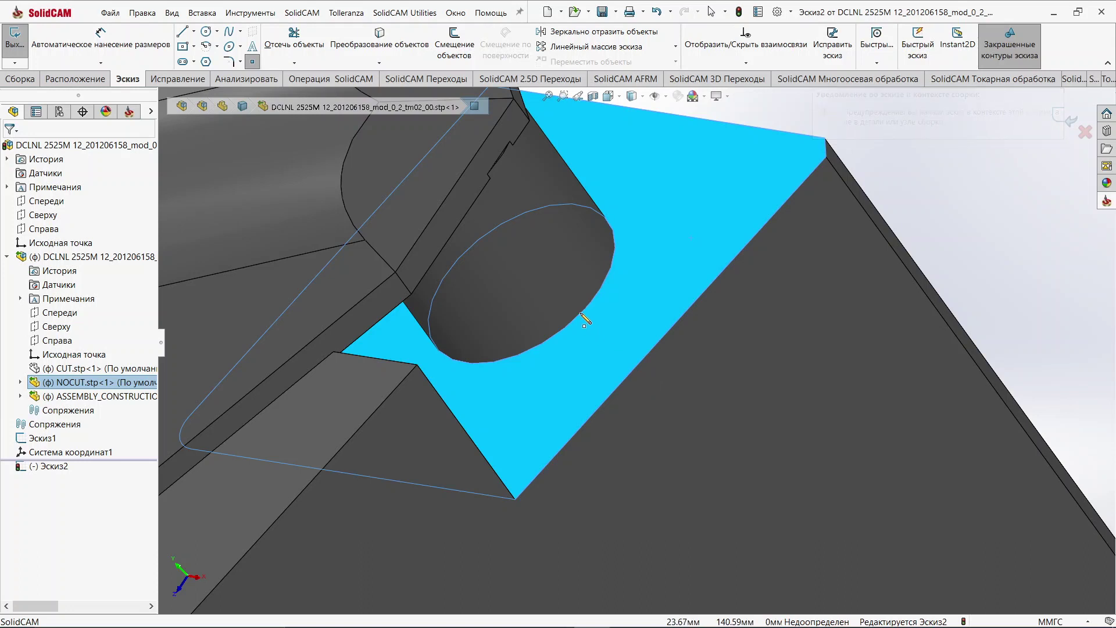
left_click(521, 284)
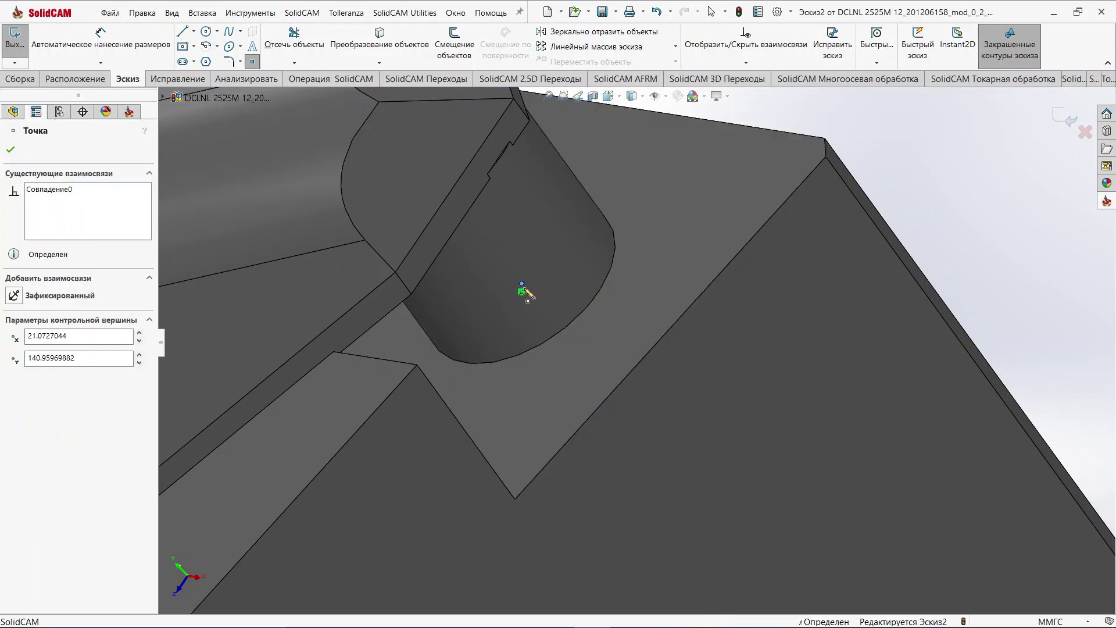
left_click(11, 150)
scroll(923, 324, "up", 3)
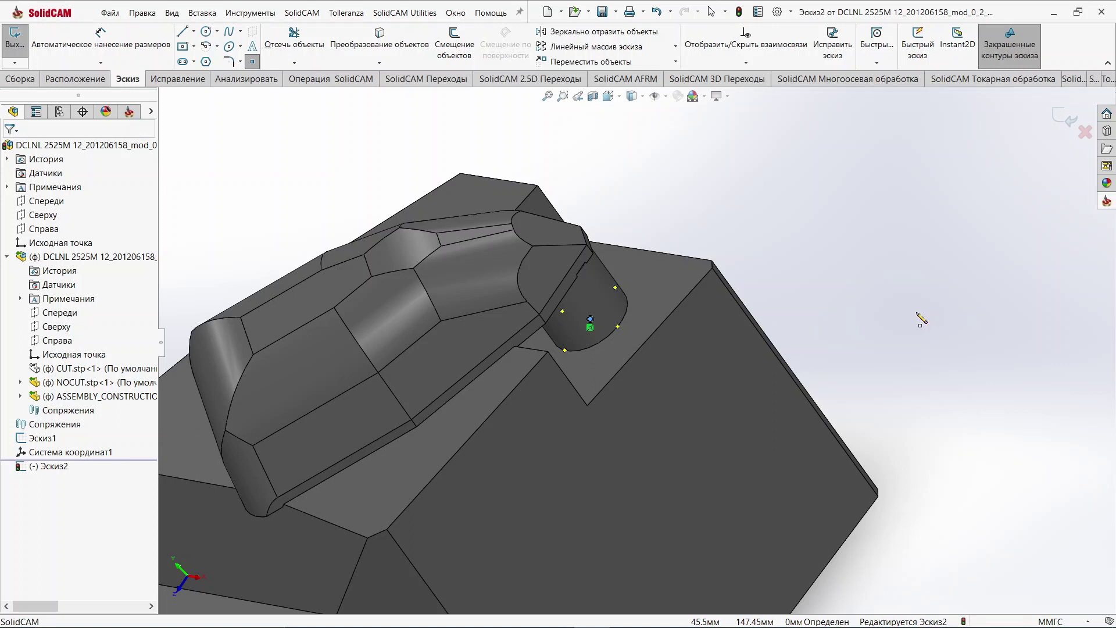
key("Escape")
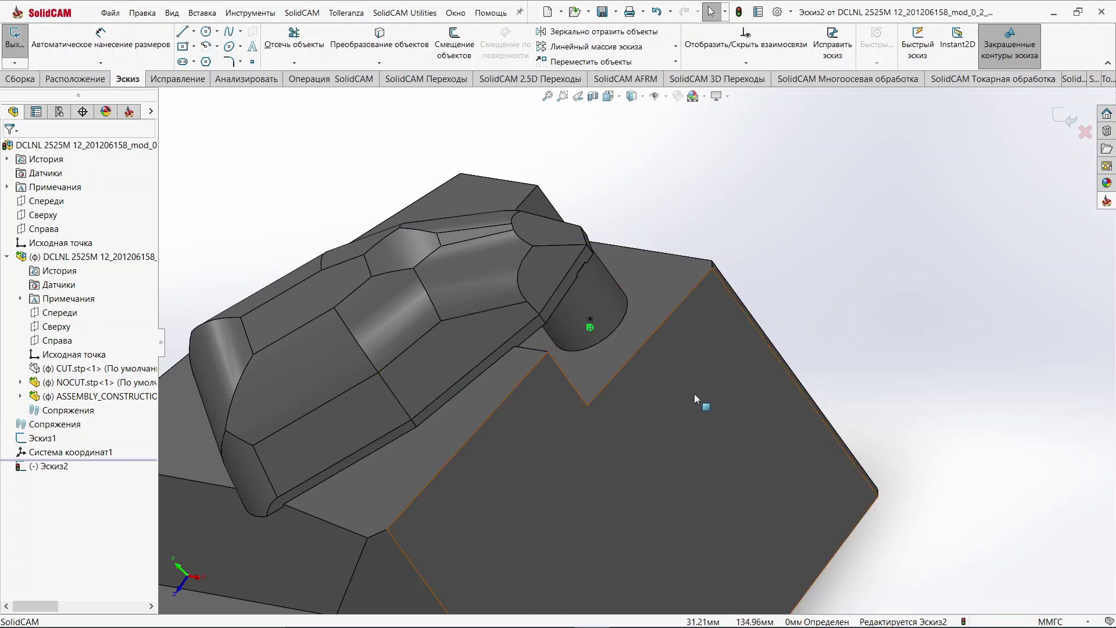
mouse_move(434, 326)
middle_mouse_down()
mouse_move(434, 361)
mouse_move(706, 288)
middle_mouse_up()
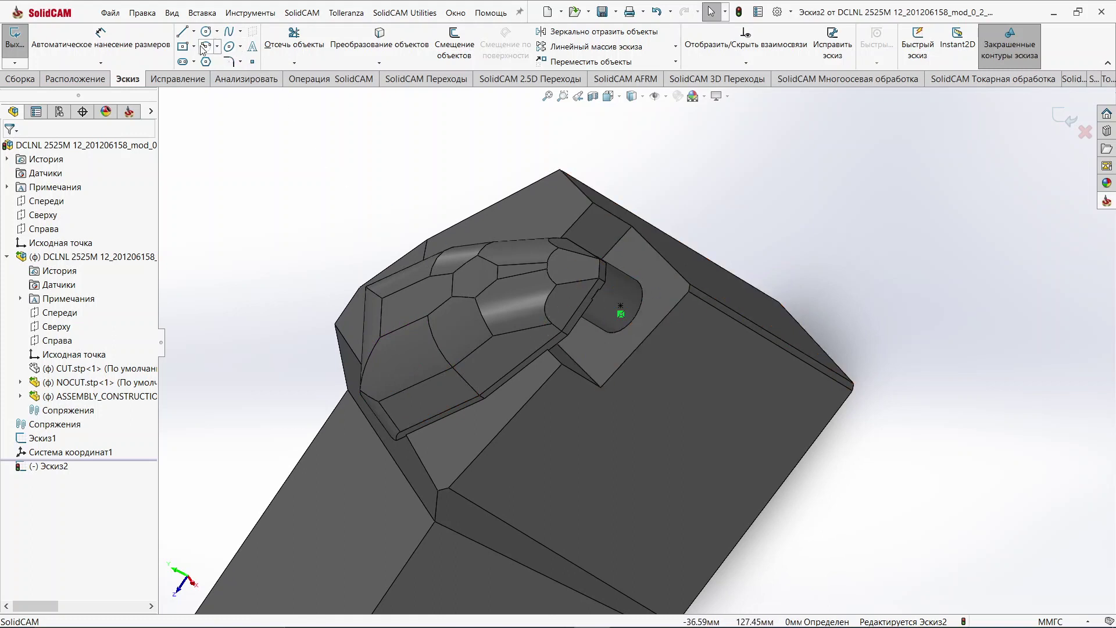
- Draw two lines along and across the seat edges, extending past the corners
left_click(183, 32)
scroll(617, 265, "down", 3)
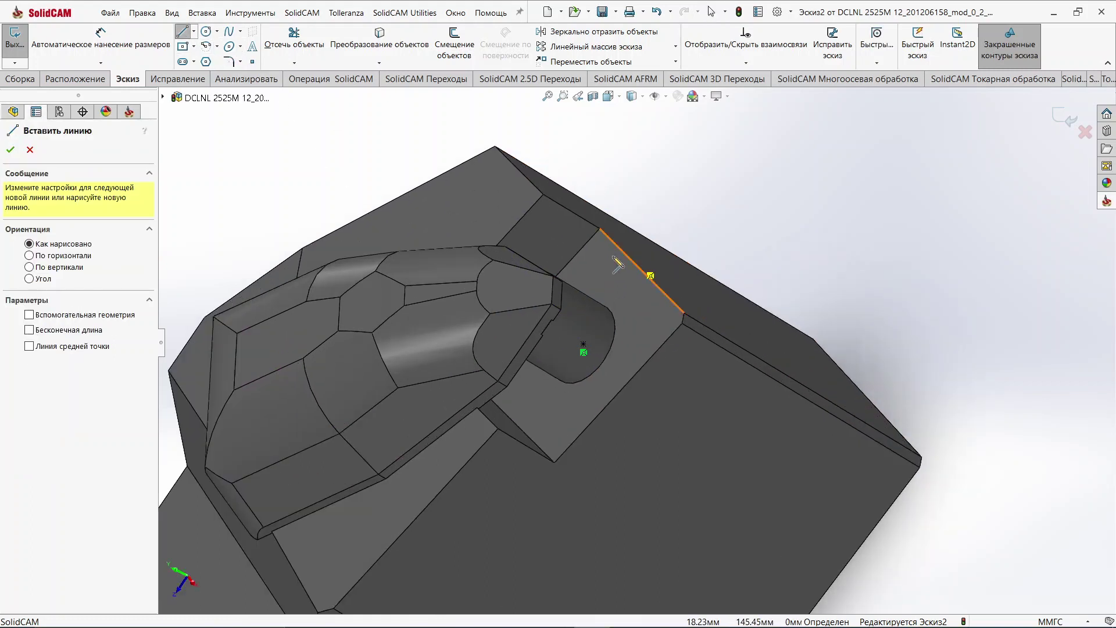
left_click(599, 228)
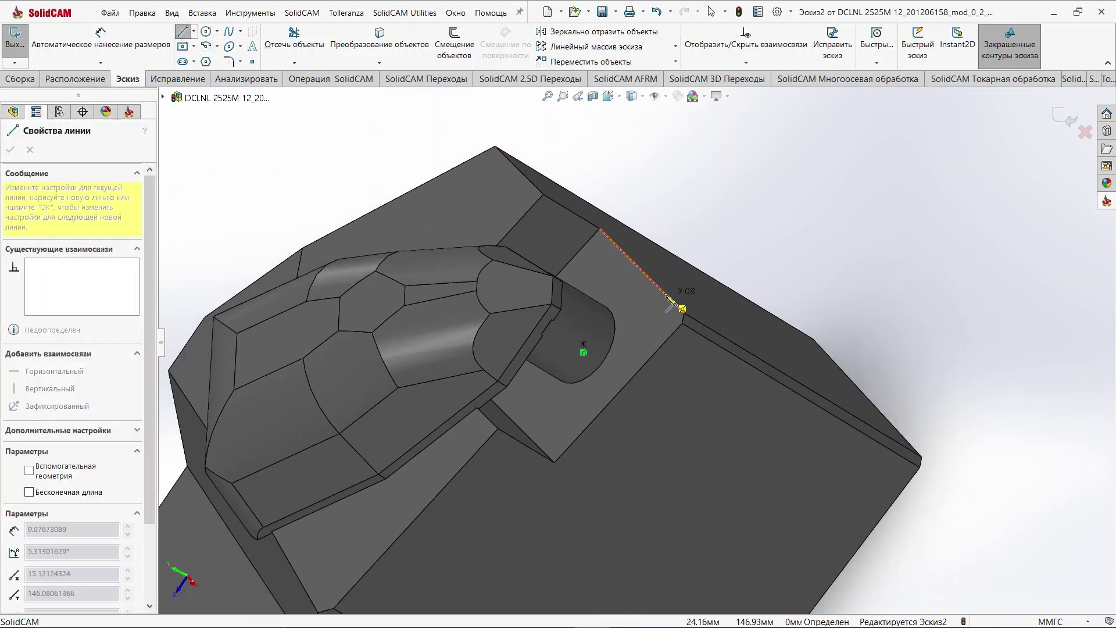
left_click(683, 311)
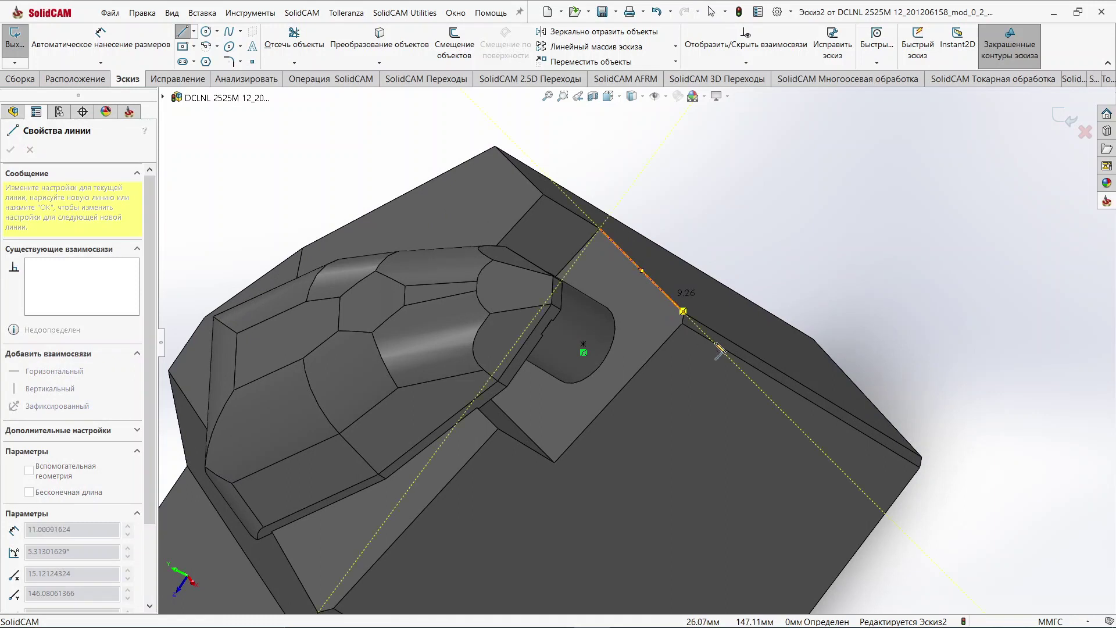
double_click(754, 382)
key("Escape")
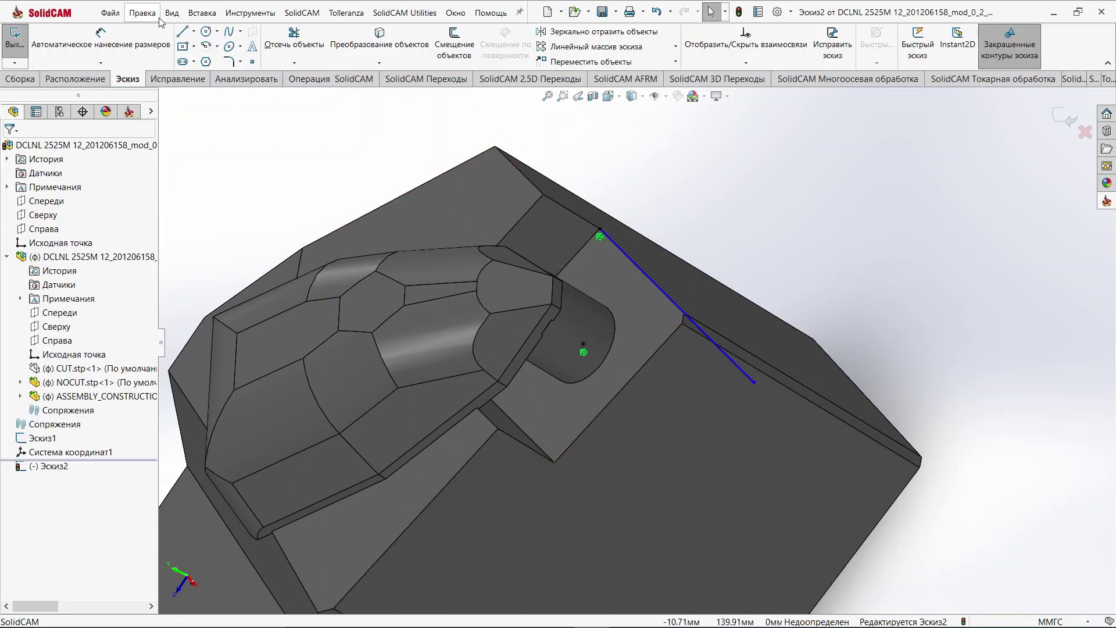
left_click(182, 34)
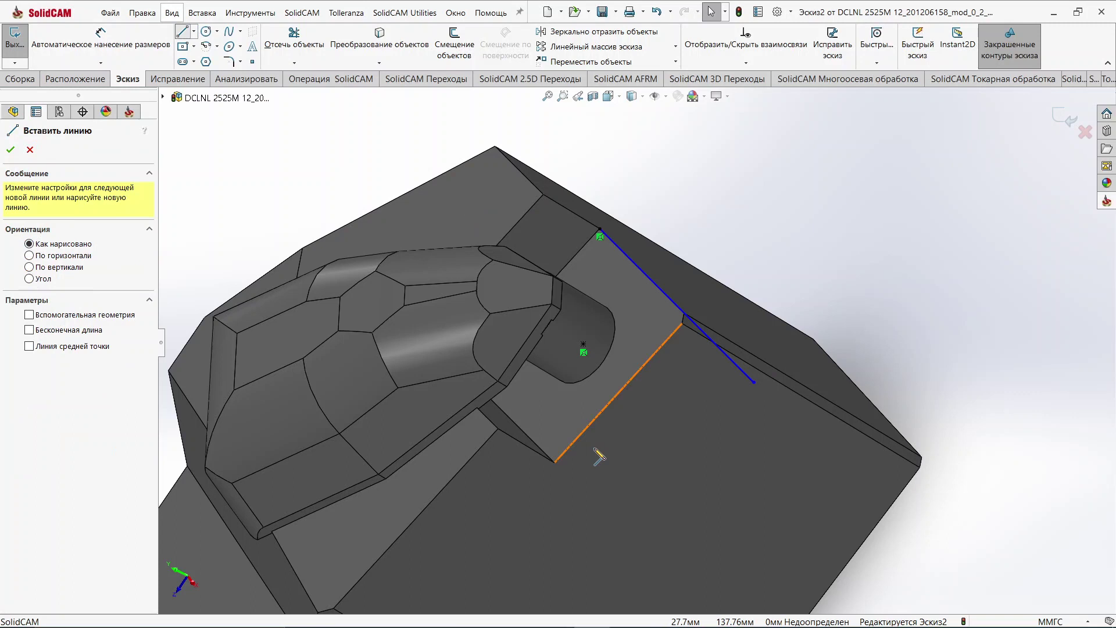
left_click(554, 463)
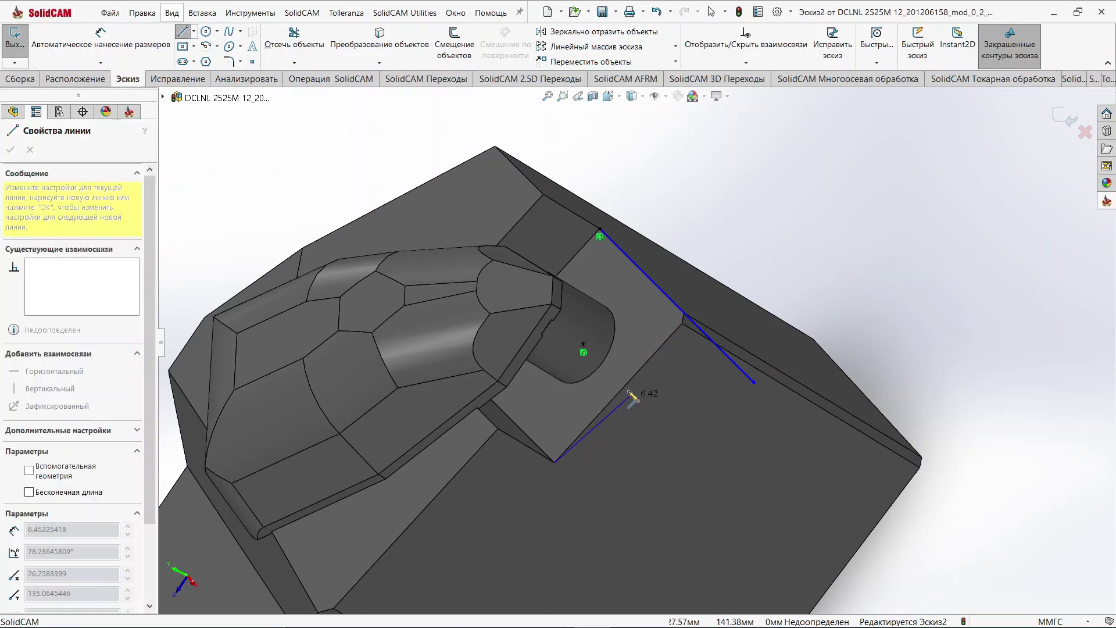
left_click(735, 266)
key("Escape")
key("Escape")
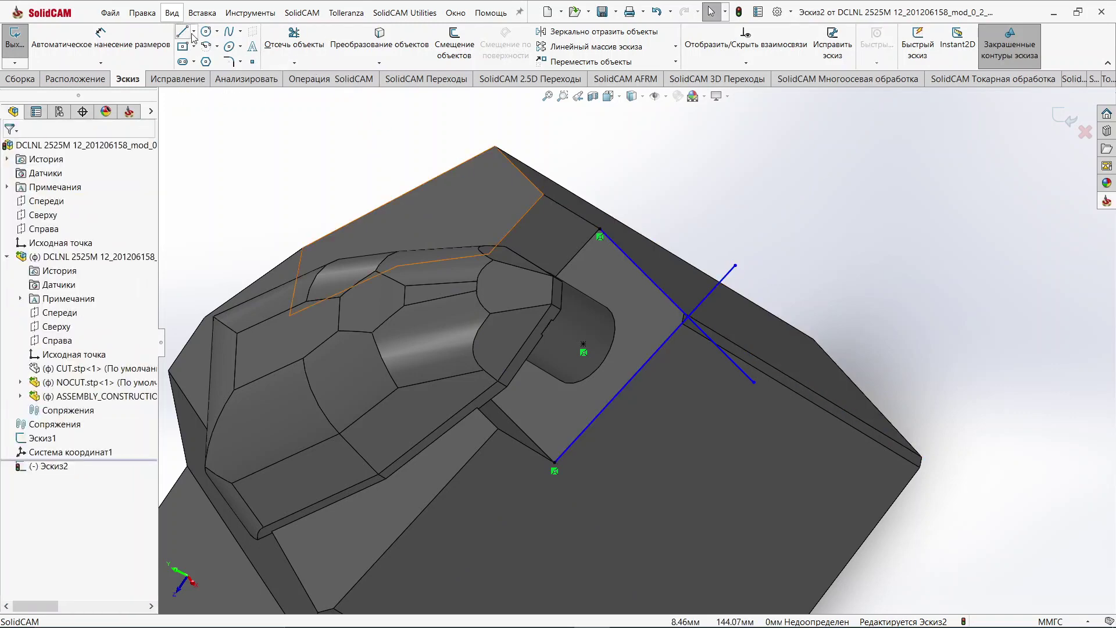
- Draw a vertical line beside the pin and a top line crossing both verticals
left_click(184, 36)
middle_click_drag(404, 299, 371, 304)
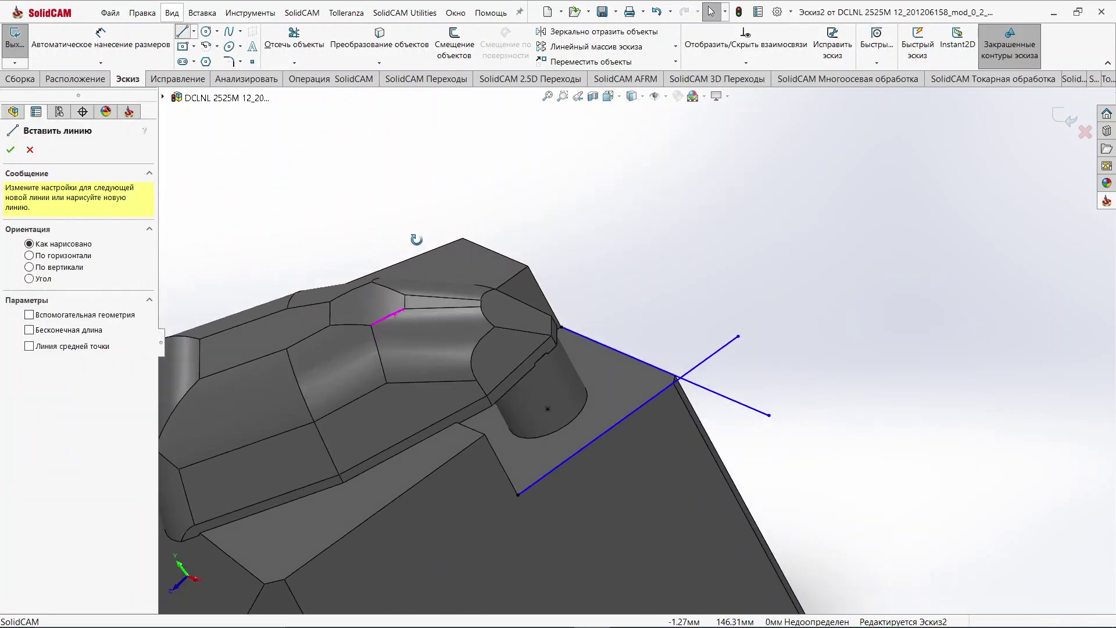
scroll(575, 512, "down", 3)
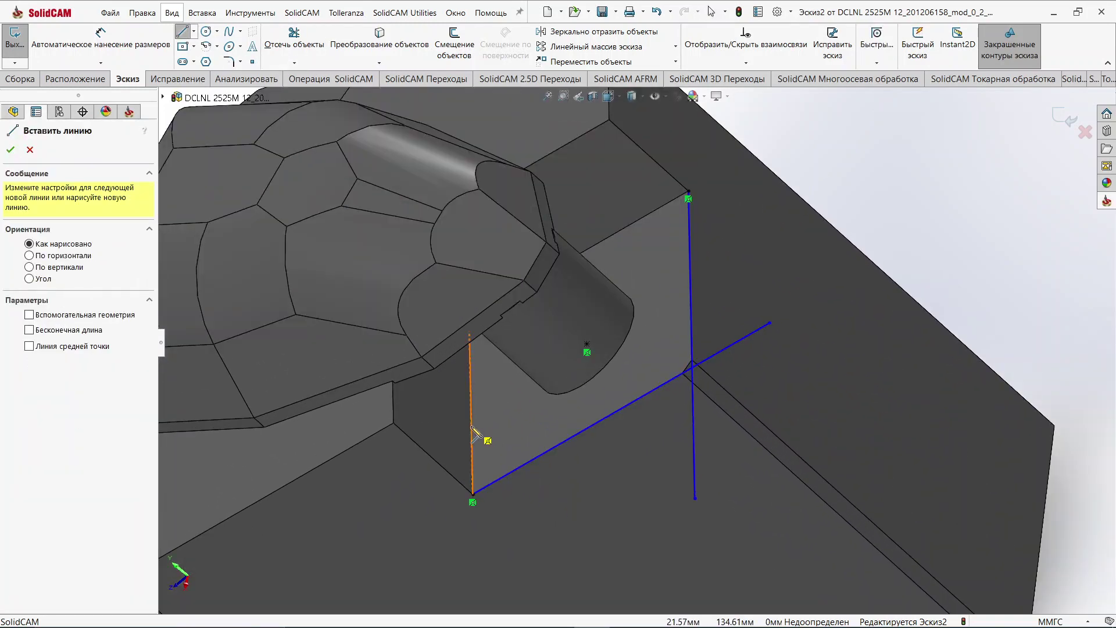
left_click(473, 499)
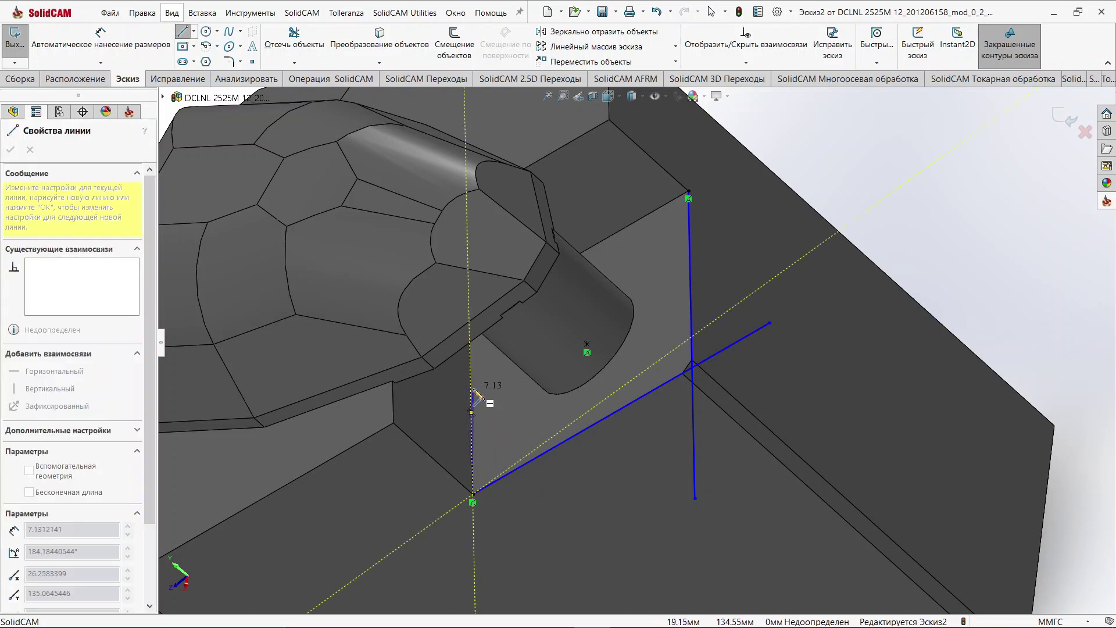
double_click(468, 192)
key("Escape")
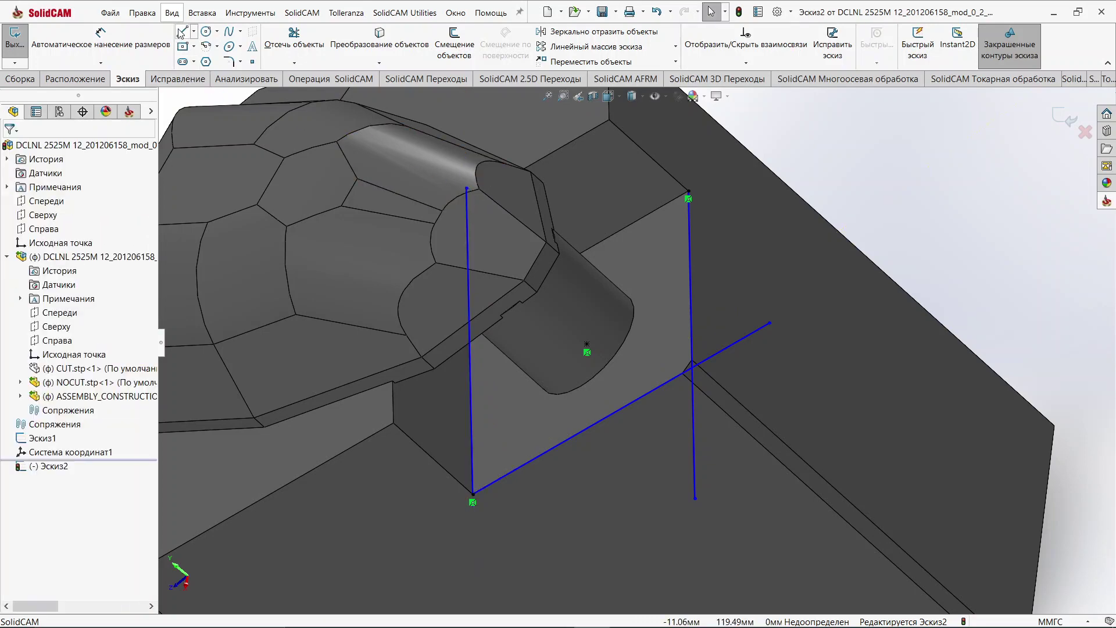
left_click(182, 32)
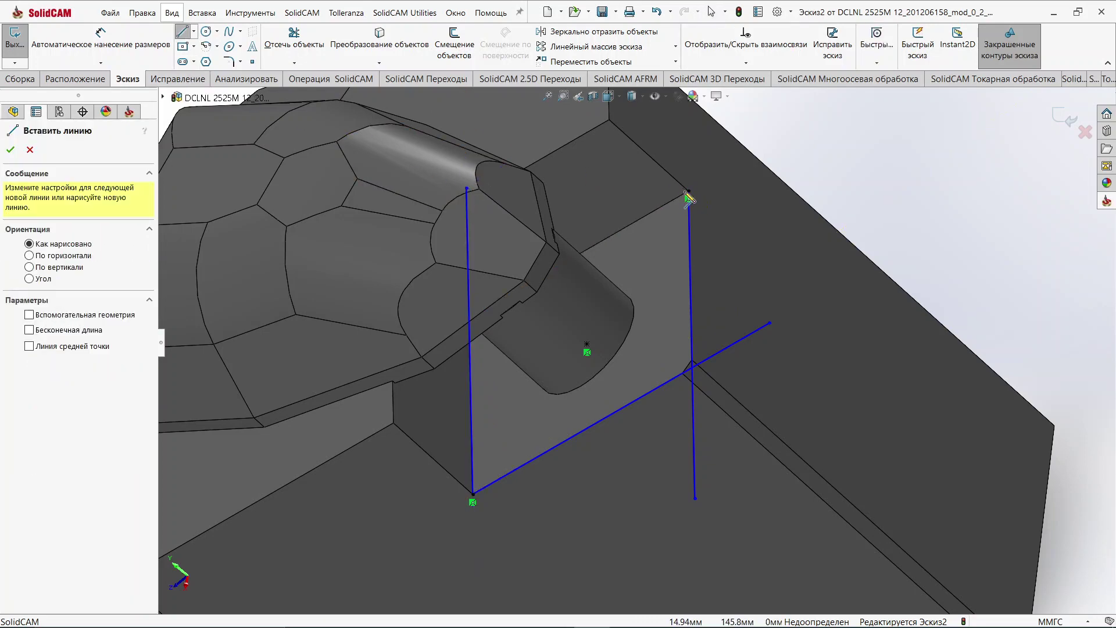
left_click(689, 197)
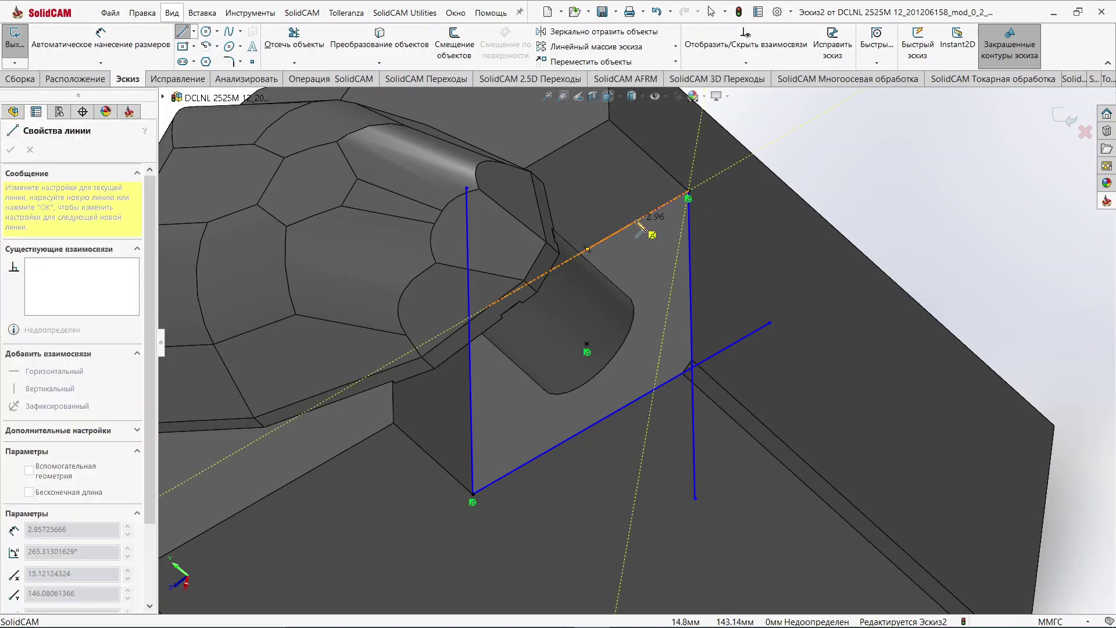
double_click(361, 379)
key("Escape")
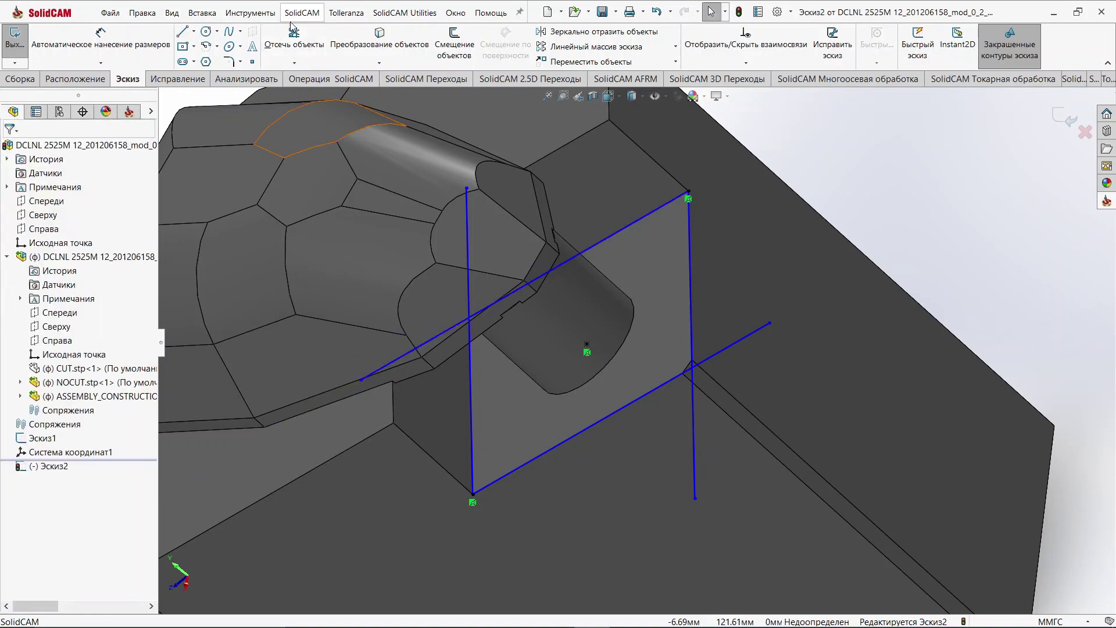
- Trim the line overhangs to close the four-sided outline around the pin
left_click(295, 38)
left_click(467, 257)
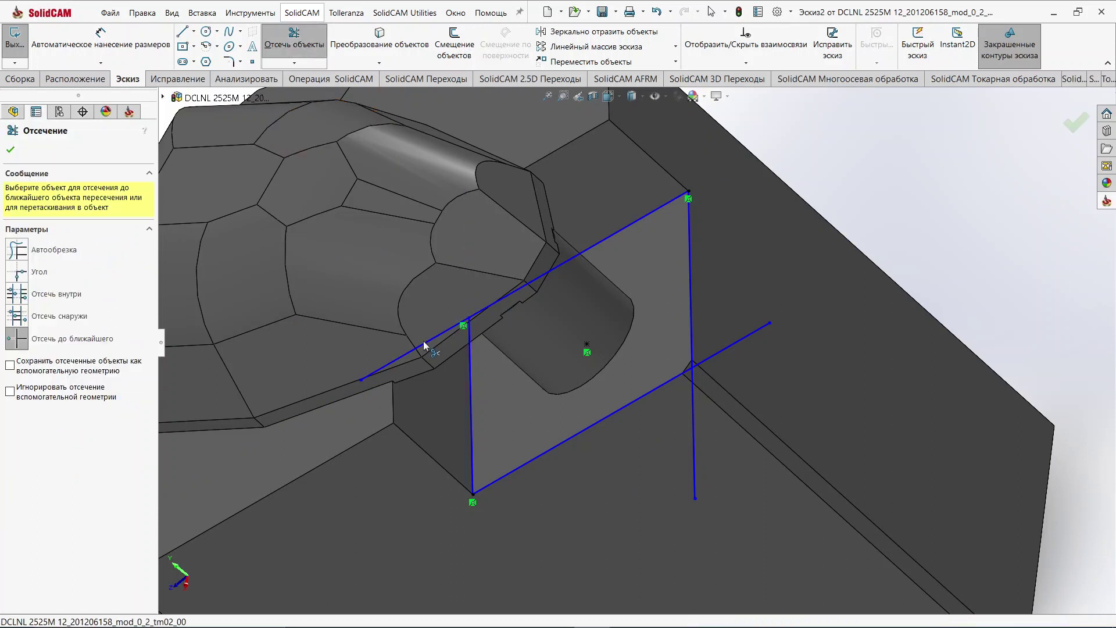
left_click(744, 339)
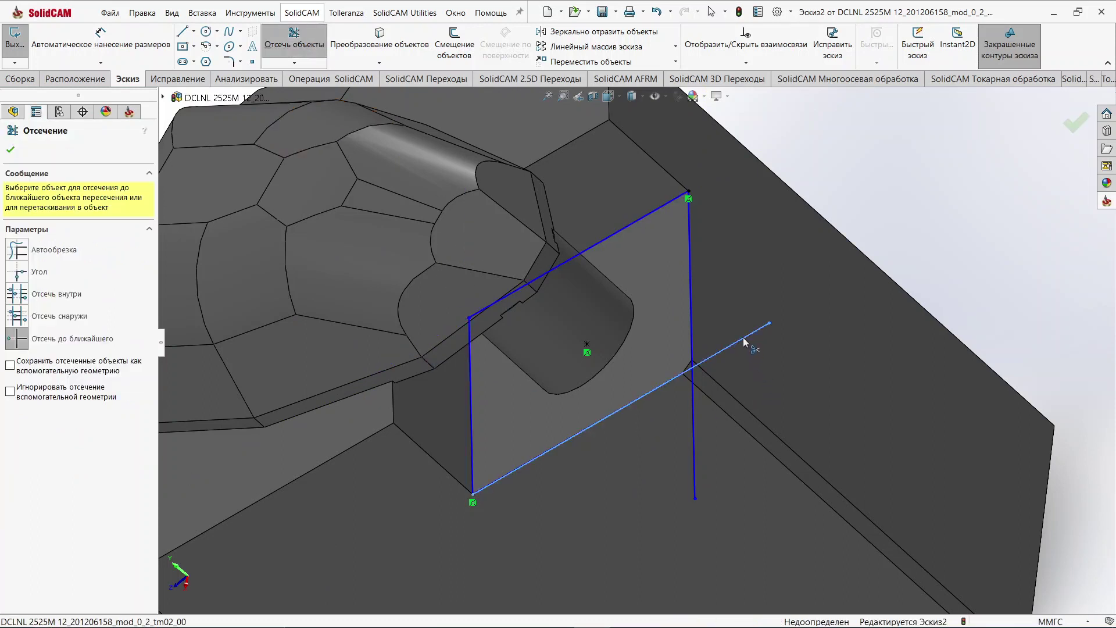
left_click(693, 435)
scroll(629, 448, "up", 4)
middle_click_drag(633, 414, 607, 359)
- Draw a diagonal line between opposite corners of the outline
left_click(193, 33)
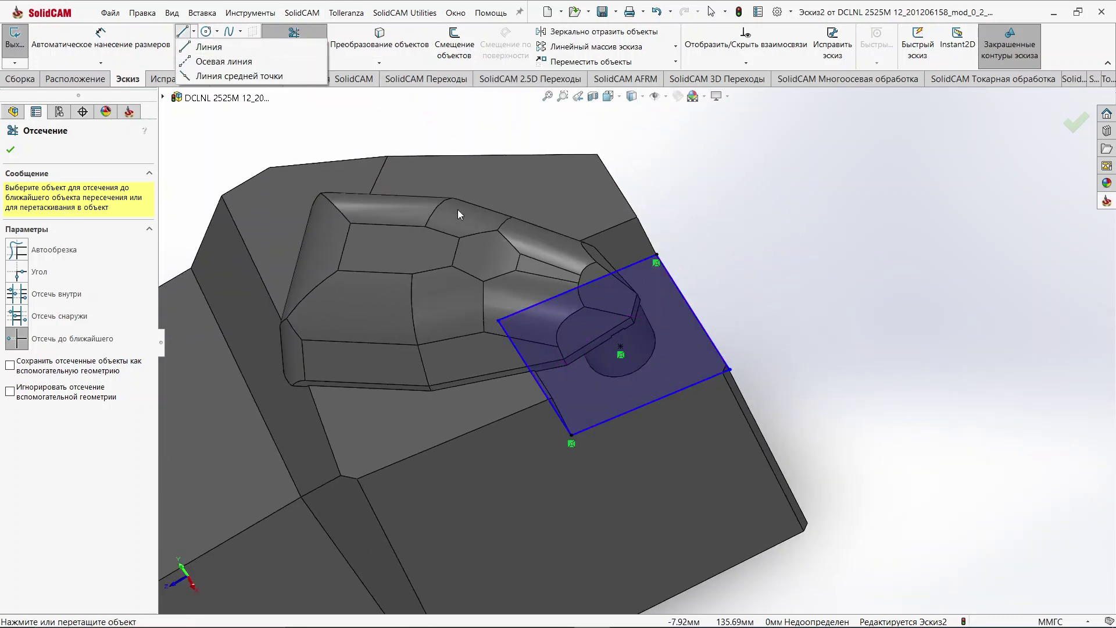
left_click(208, 46)
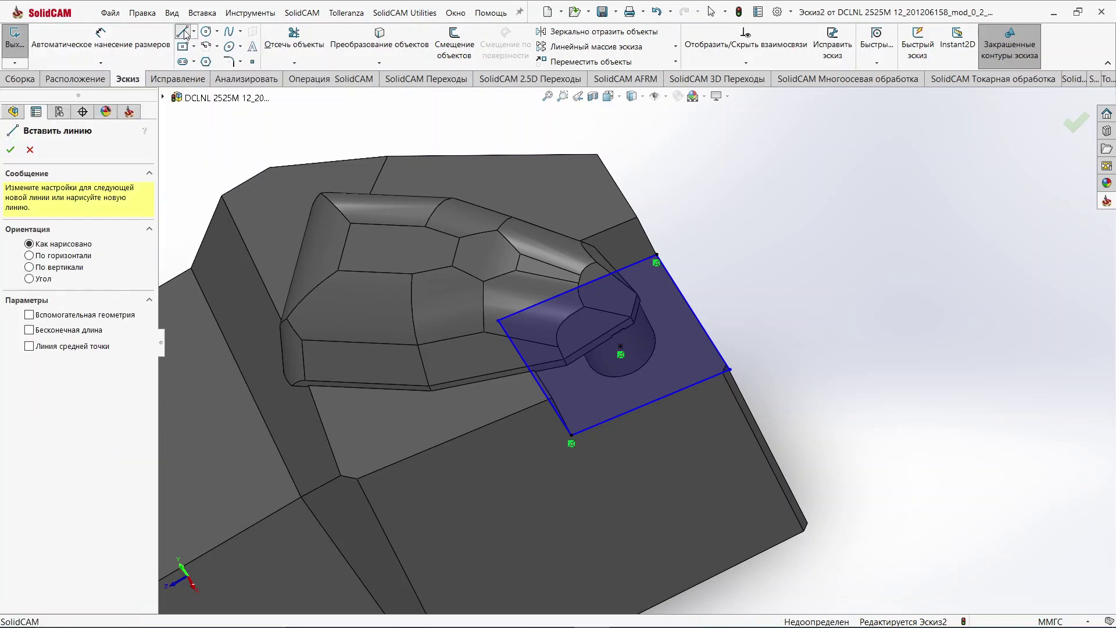
left_click(498, 320)
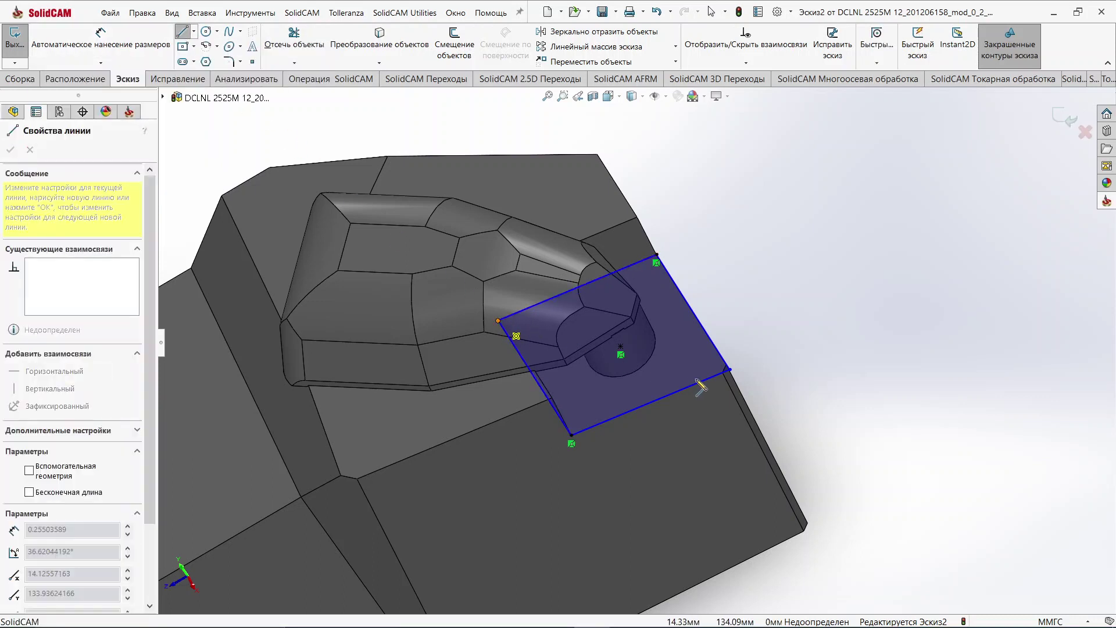
left_click(731, 370)
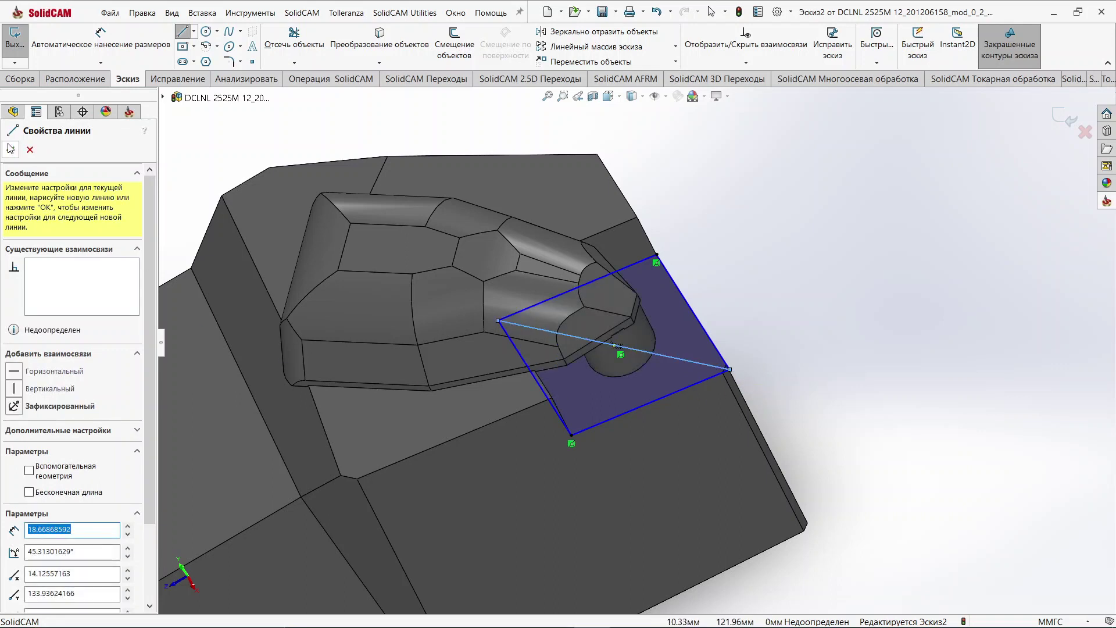
key("Escape")
key("Escape")
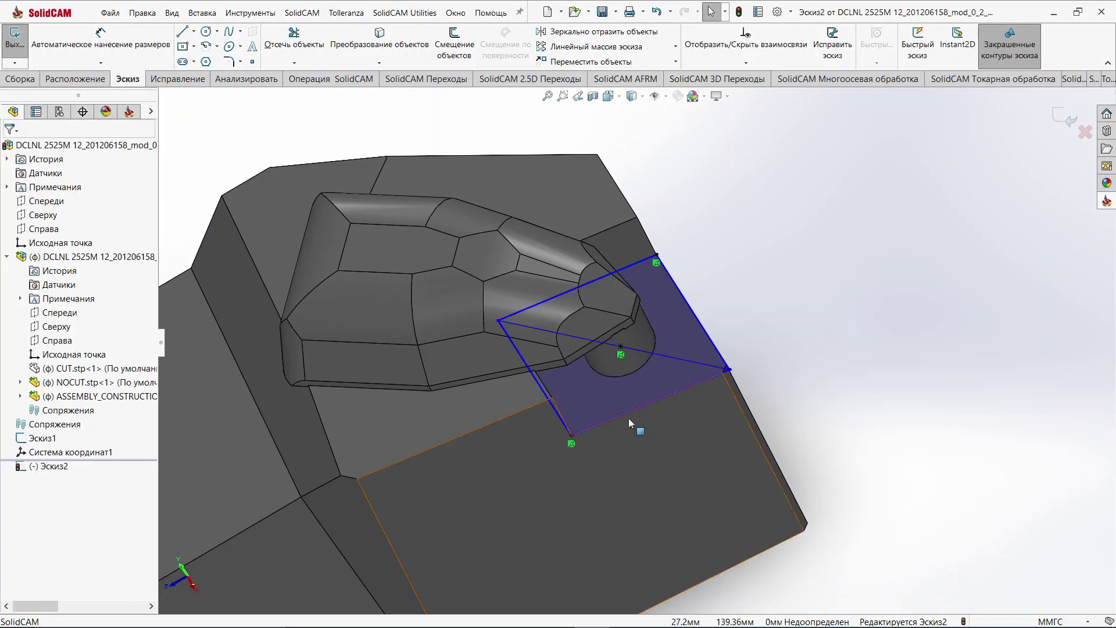
- Exit Эскиз2 and select Система координат1 in the FeatureManager tree
scroll(595, 414, "up", 5)
scroll(595, 400, "up", 5)
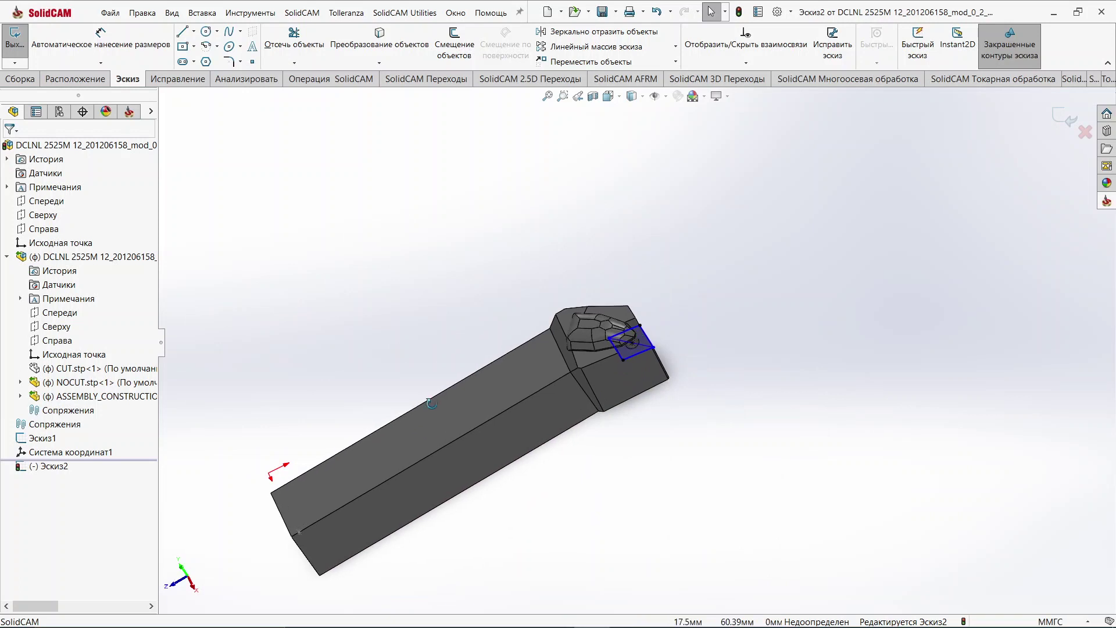
mouse_move(432, 403)
middle_mouse_down()
mouse_move(601, 473)
mouse_move(591, 593)
mouse_move(490, 326)
middle_mouse_up()
scroll(529, 460, "down", 2)
scroll(558, 430, "down", 2)
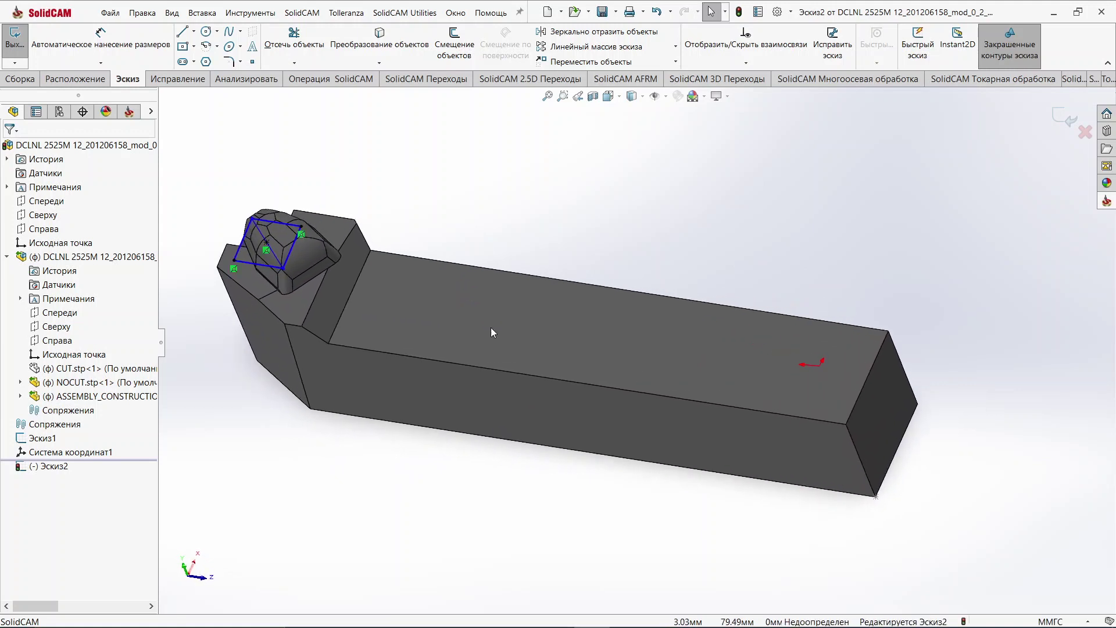
scroll(493, 332, "up", 2)
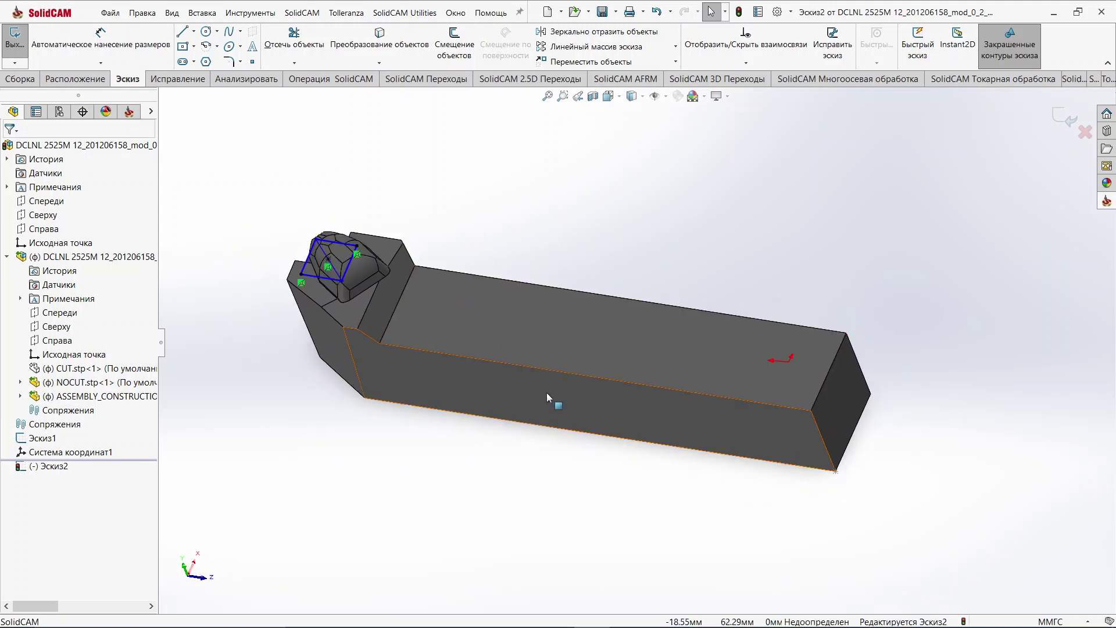
scroll(621, 353, "down", 2)
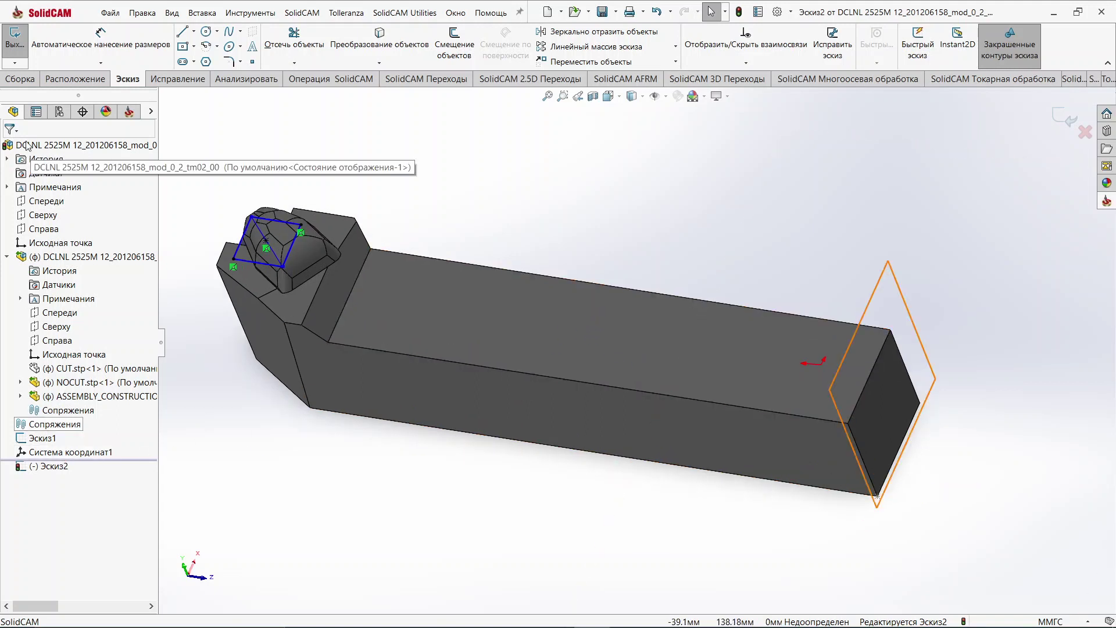
left_click(14, 37)
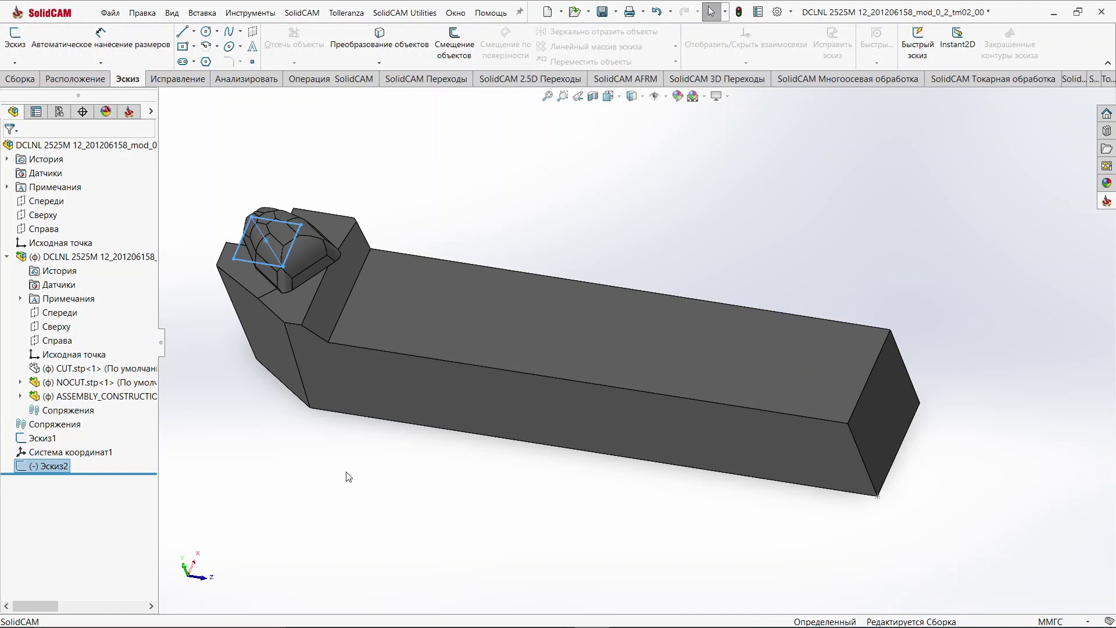
middle_click_drag(395, 452, 386, 406)
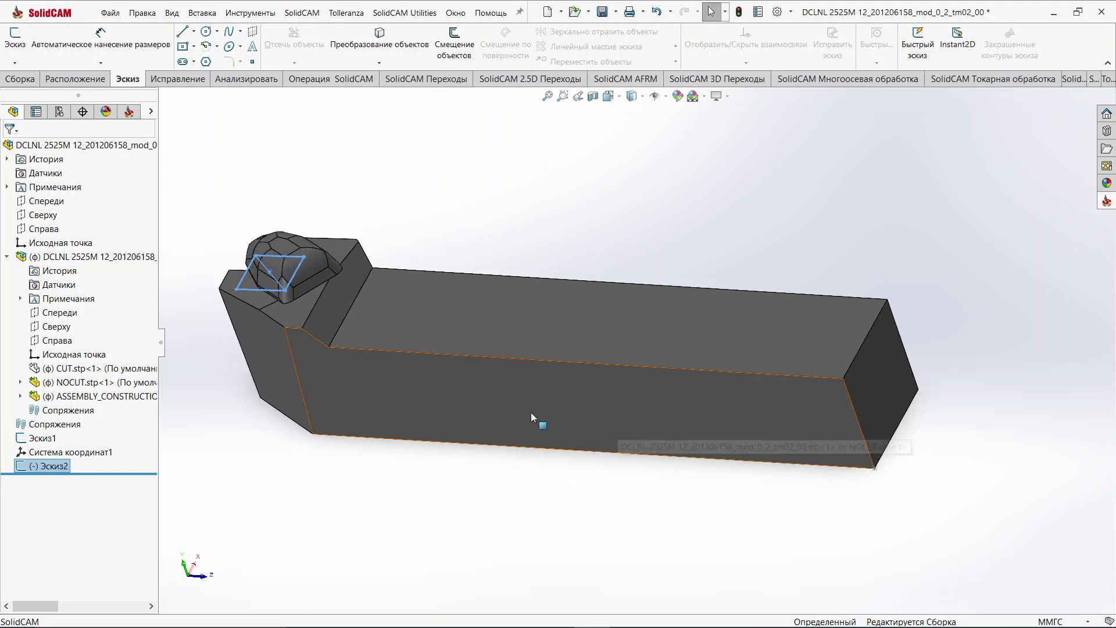
middle_click_drag(369, 361, 388, 372)
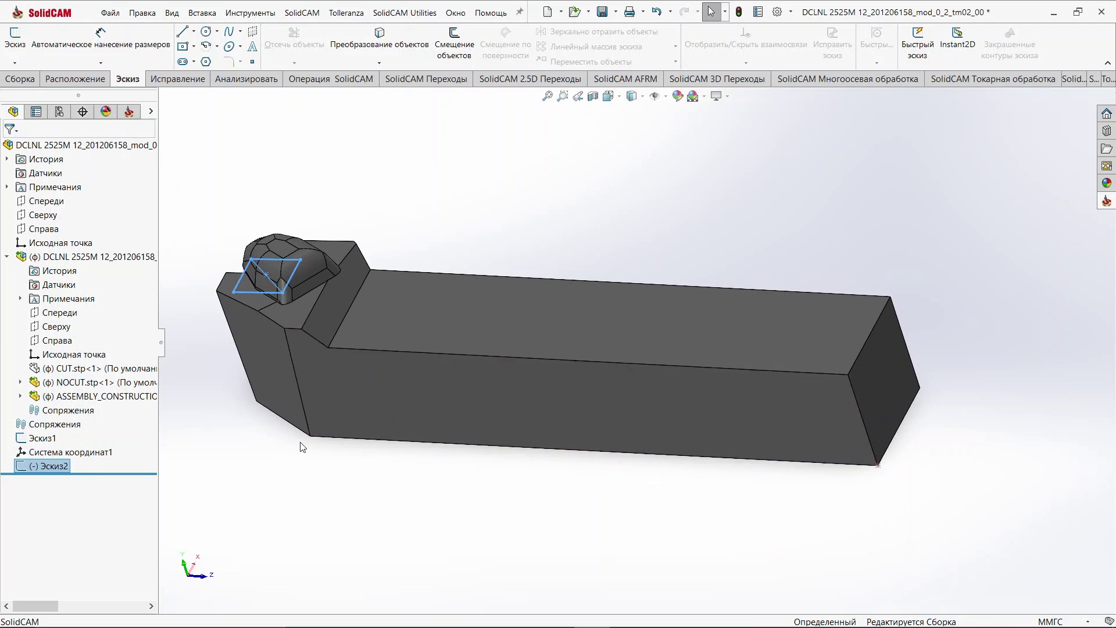
left_click(76, 454)
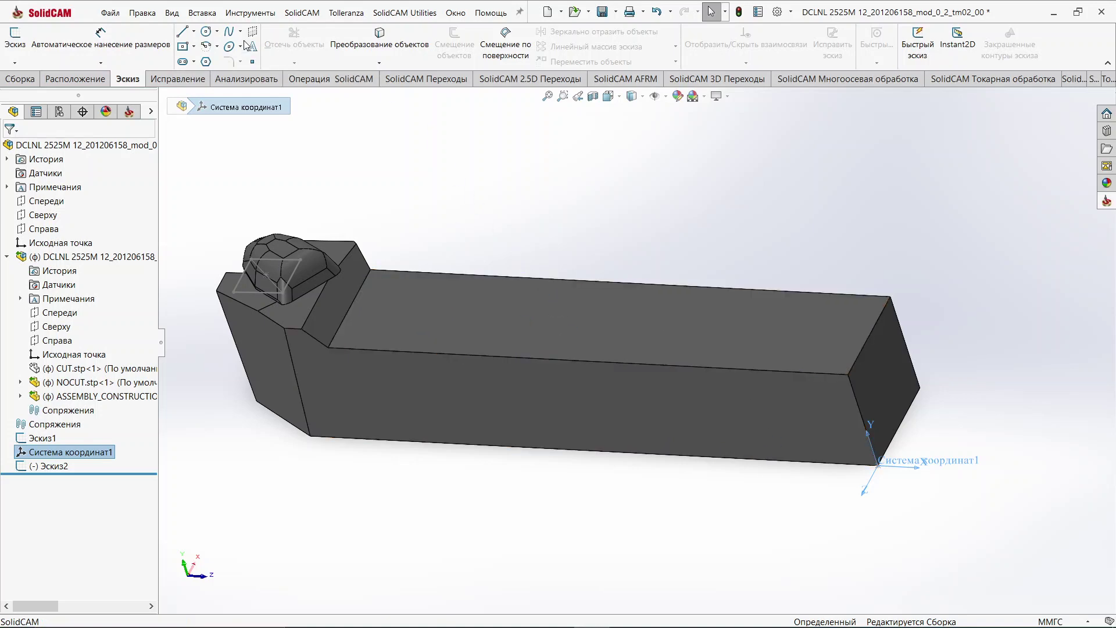
- Save the assembly as STL named DCLNL 2525M 12new in D:\R245
left_click(118, 14)
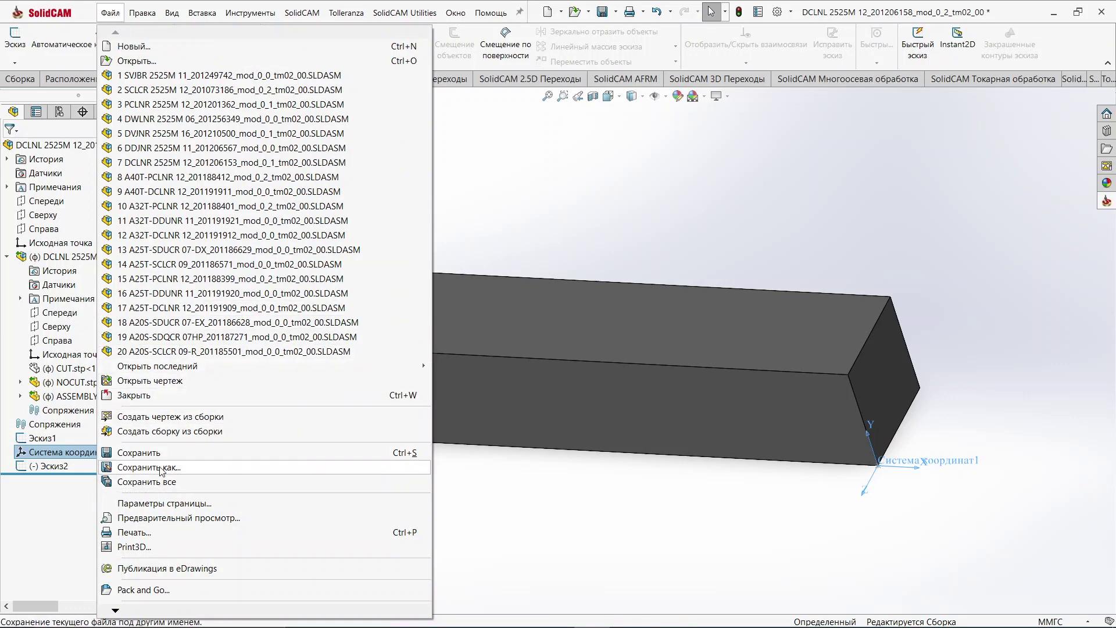
left_click(159, 466)
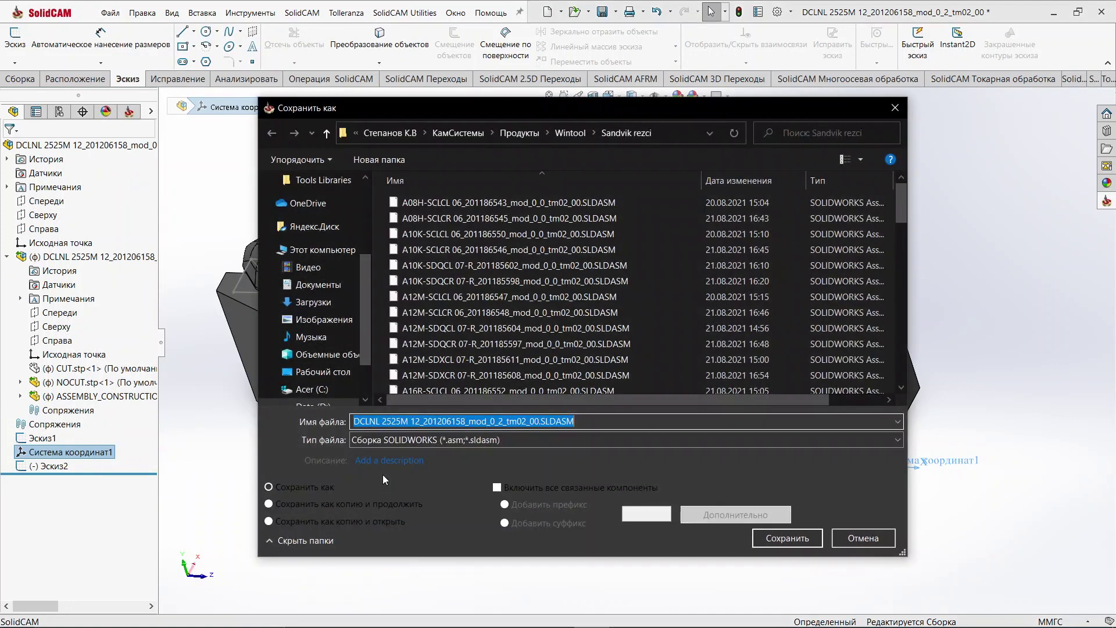
left_click(326, 133)
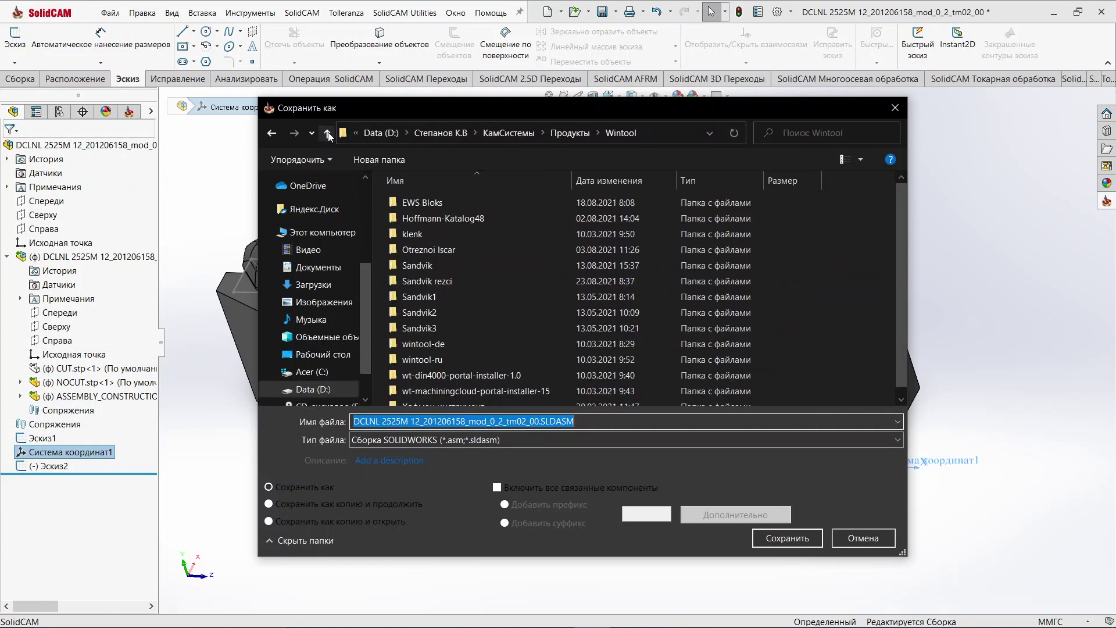
left_click(395, 135)
scroll(496, 305, "down", 3)
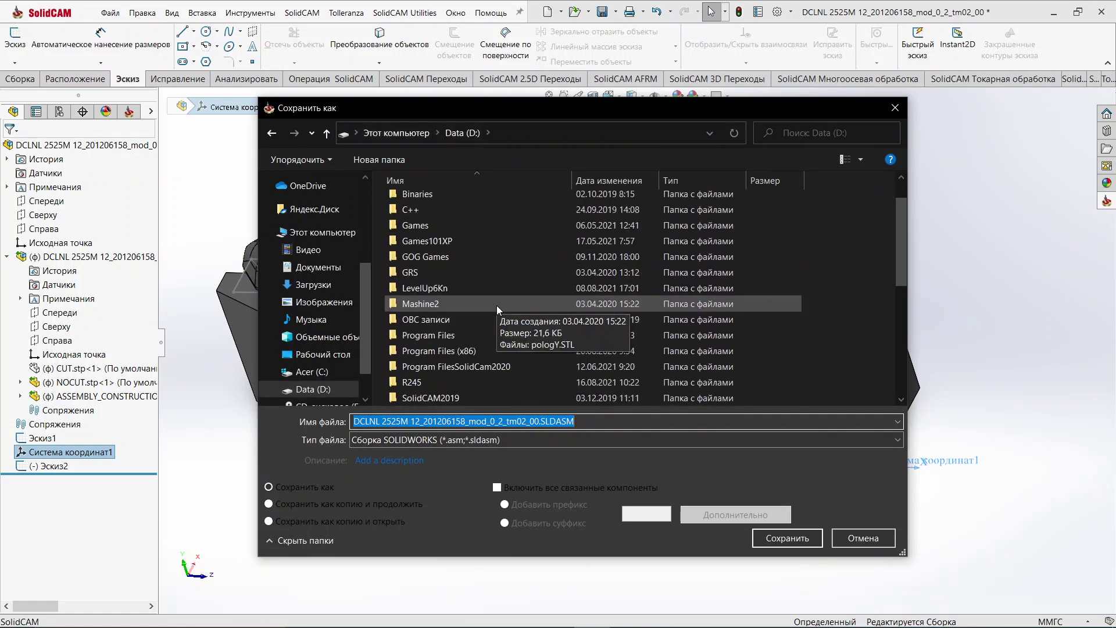
double_click(435, 382)
left_click(442, 440)
left_click(384, 402)
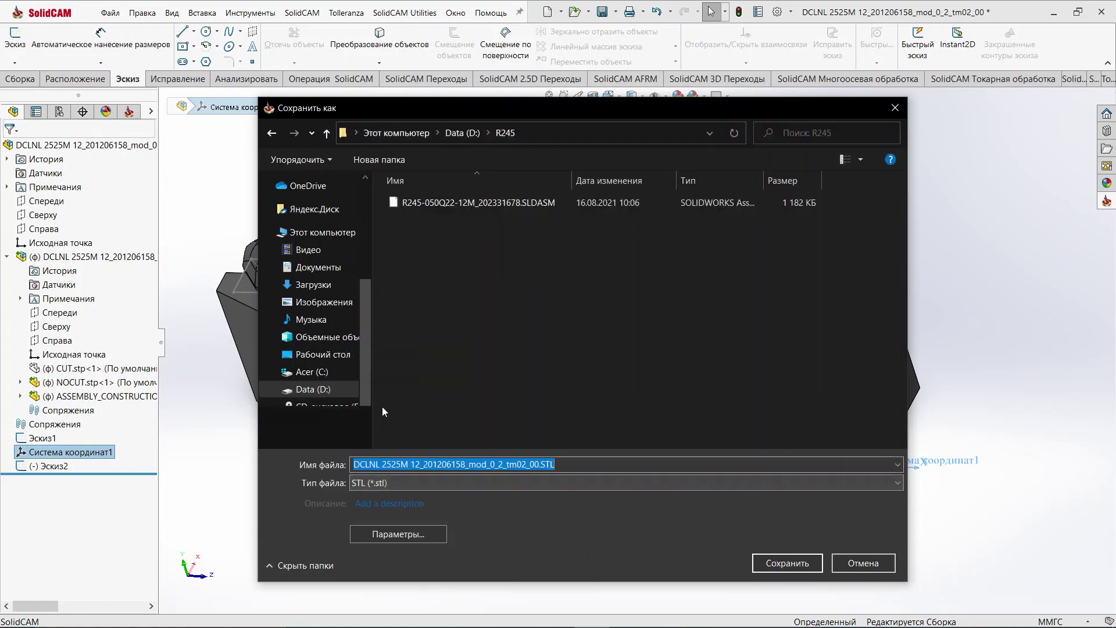
left_click(539, 464)
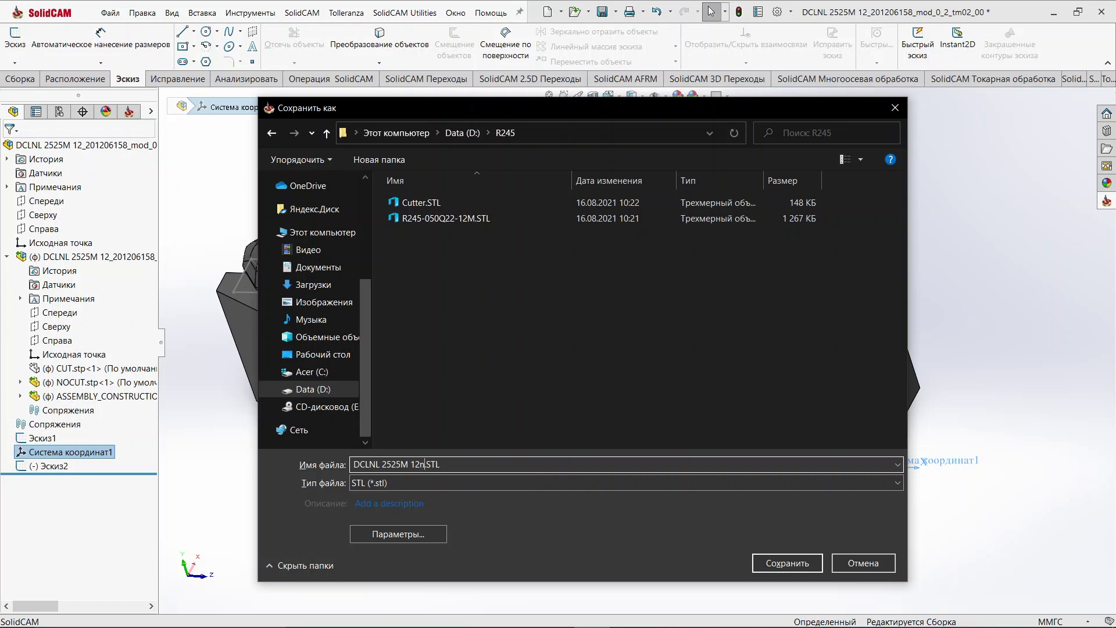
- Set the STL output coordinate system to Система координат1 and save the file
left_click(398, 534)
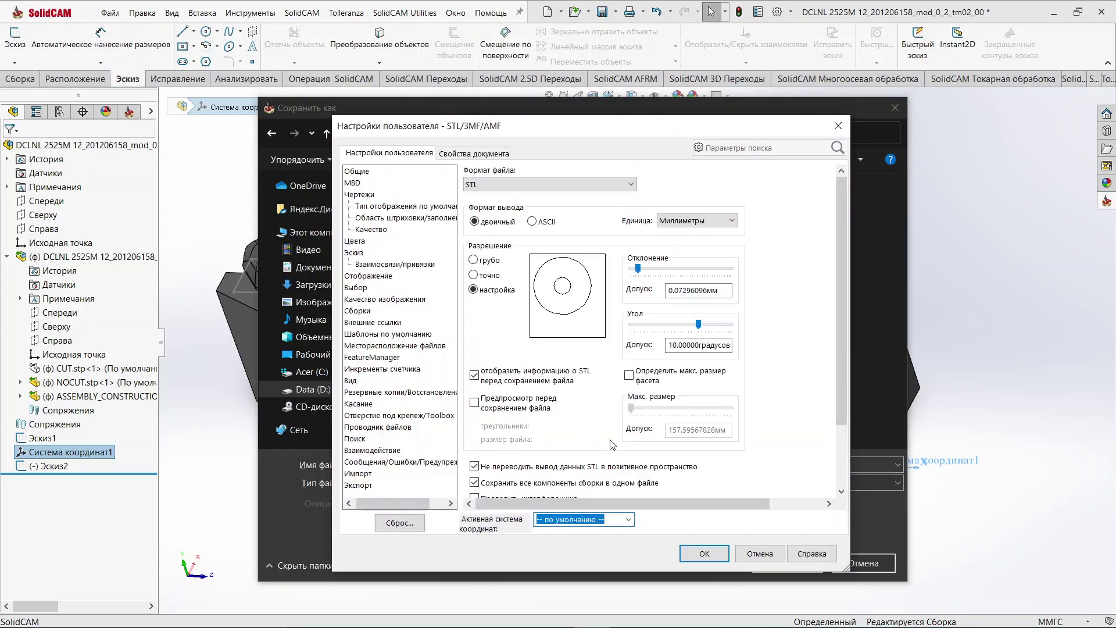
left_click(630, 522)
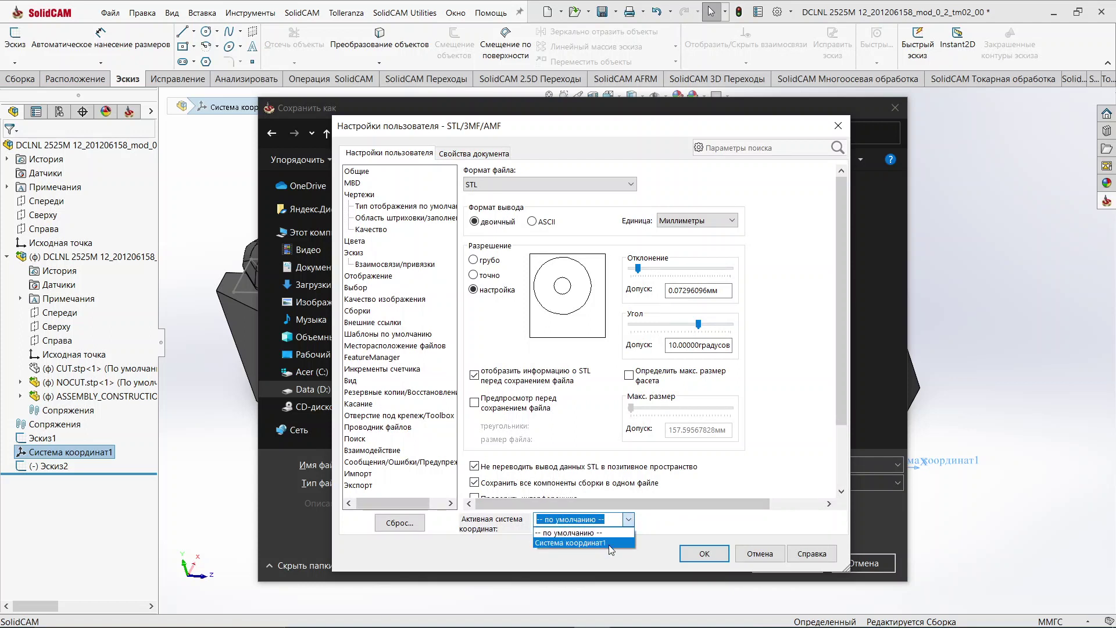
left_click(613, 538)
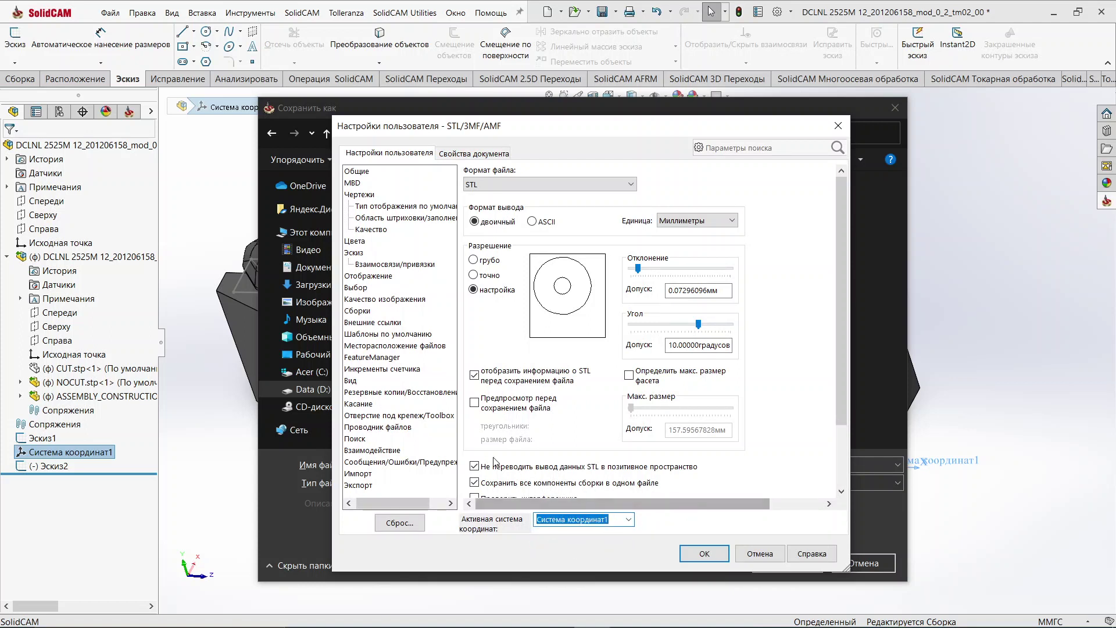
left_click(704, 556)
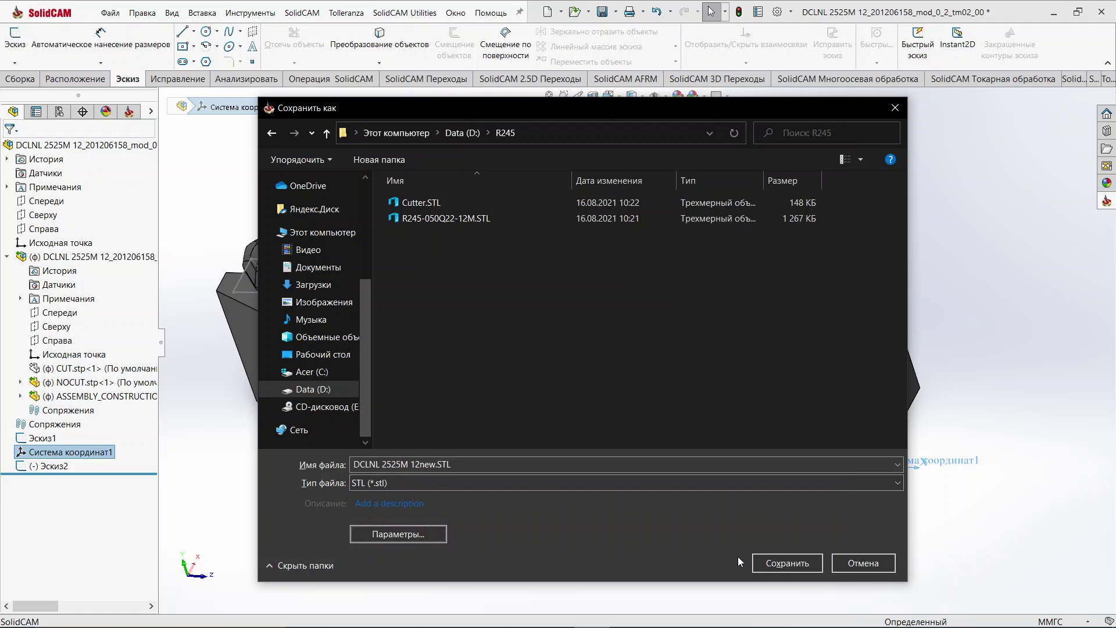
left_click(787, 568)
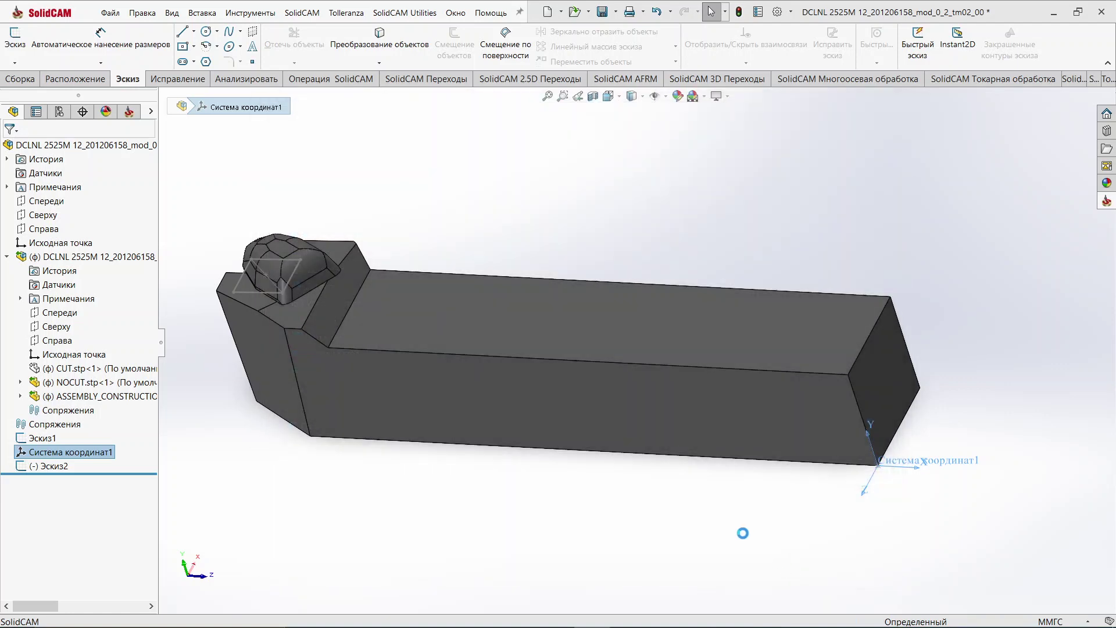
- Confirm the SolidCAM prompt with Да and start the Measure tool
left_click(593, 341)
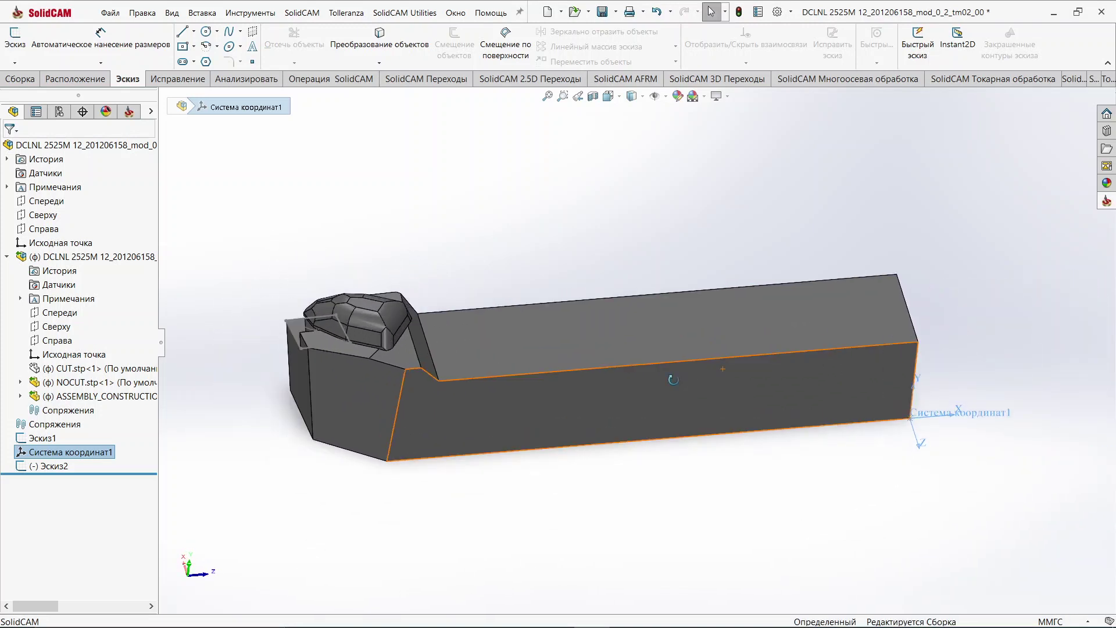
middle_click_drag(668, 378, 422, 335)
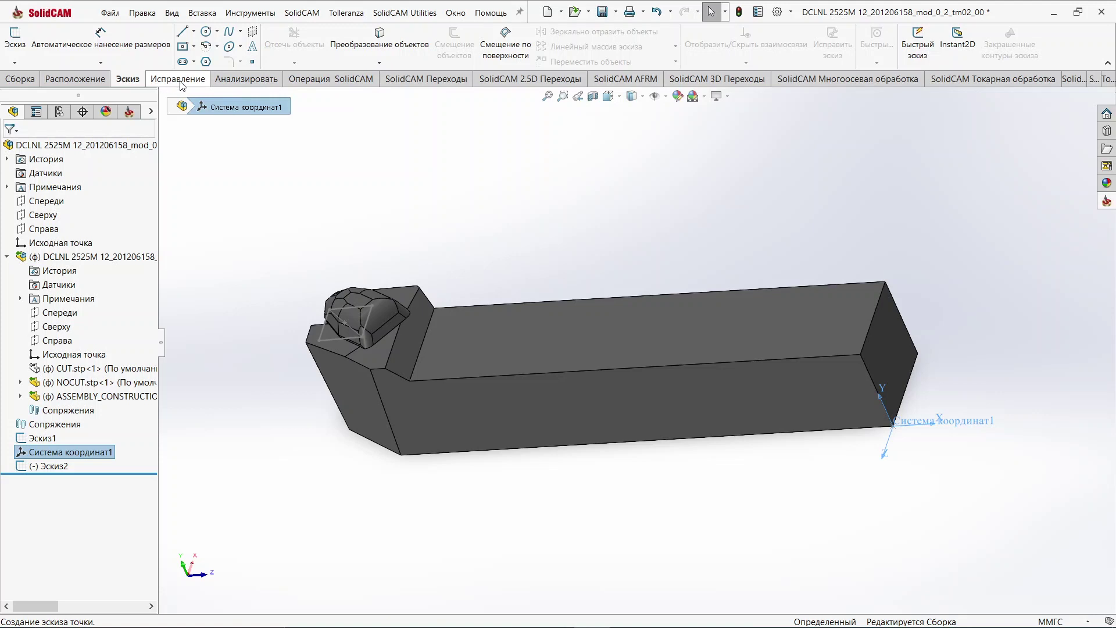
left_click(232, 80)
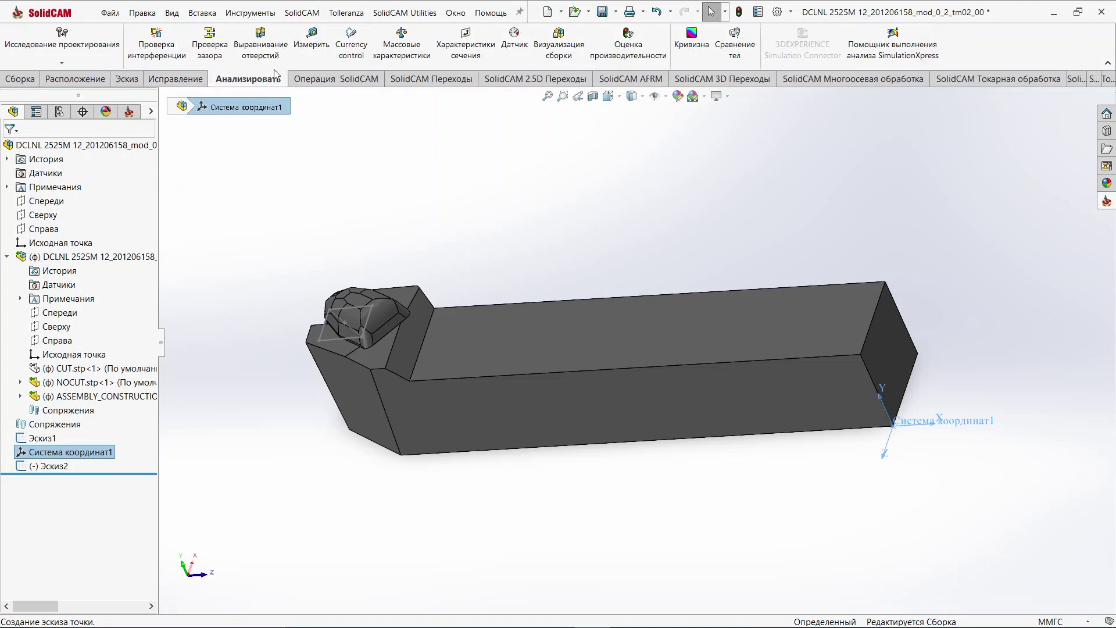
left_click(312, 44)
scroll(884, 419, "down", 3)
scroll(846, 390, "down", 3)
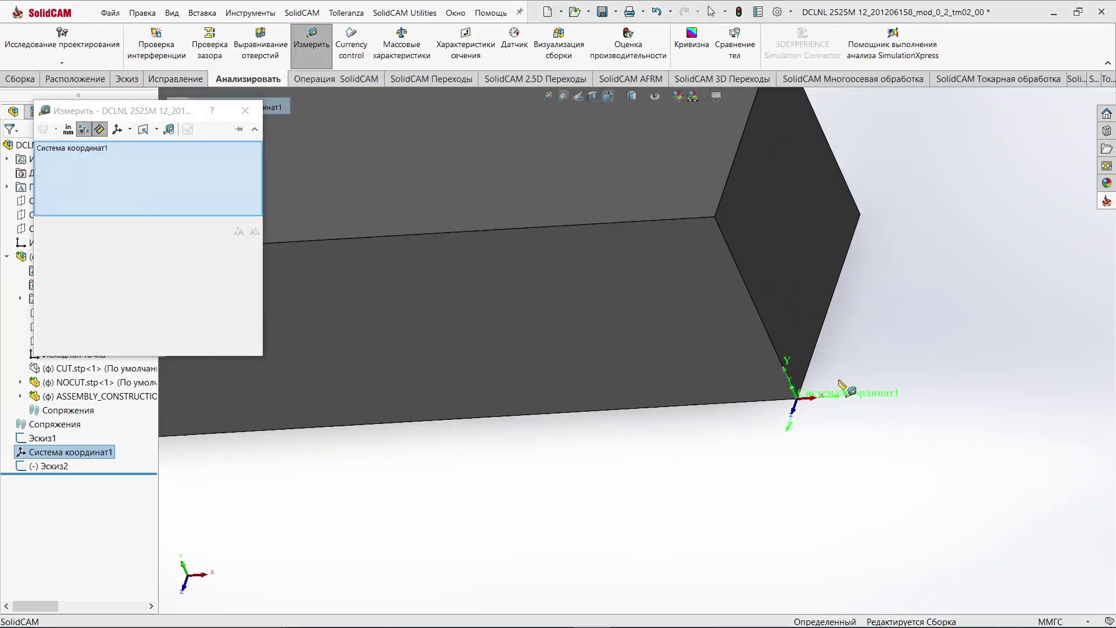
scroll(755, 400, "down", 2)
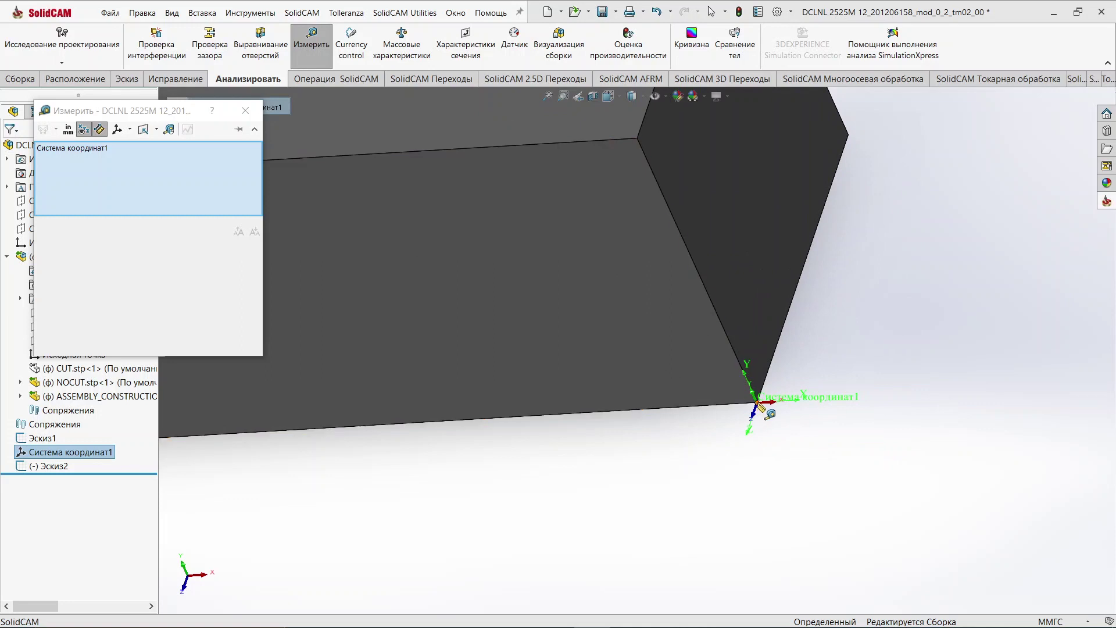
- Measure from the Система координат1 origin to Точка1 of Эскиз2 at the insert tip
left_click(757, 404)
scroll(675, 440, "up", 3)
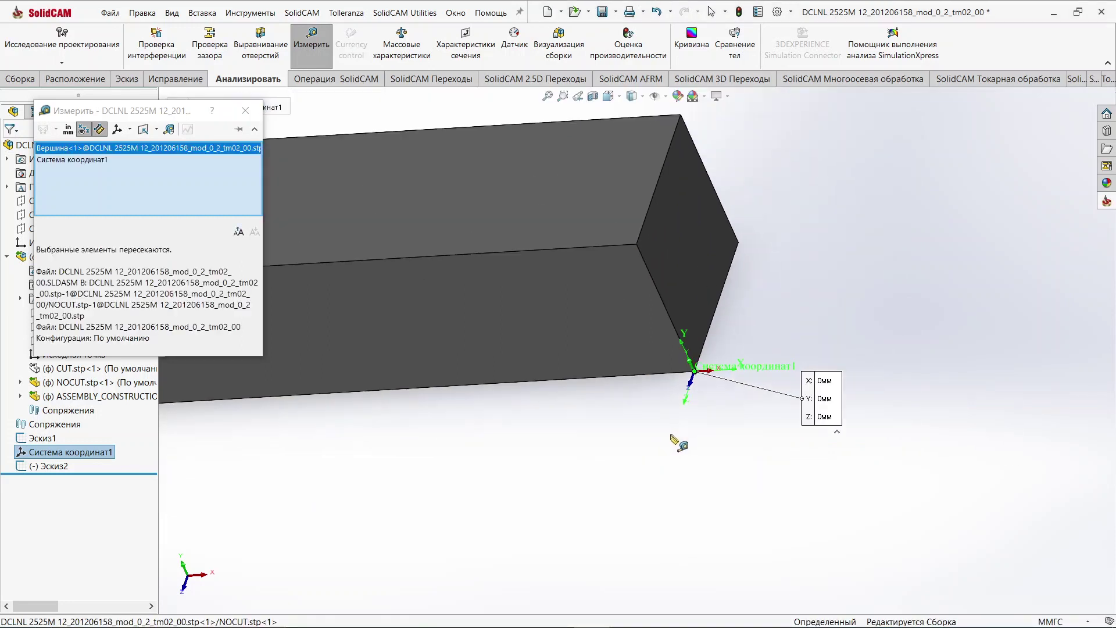
scroll(677, 443, "up", 2)
scroll(674, 443, "up", 1)
scroll(372, 296, "down", 2)
scroll(375, 299, "down", 2)
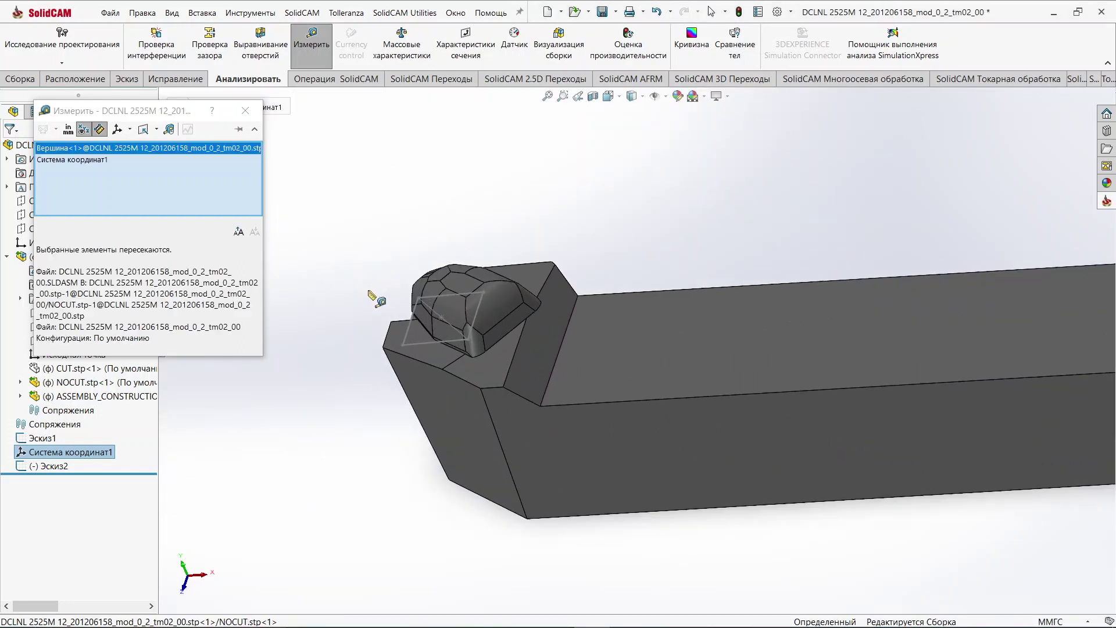
scroll(378, 302, "down", 1)
scroll(395, 311, "down", 2)
scroll(415, 323, "down", 2)
scroll(434, 333, "down", 2)
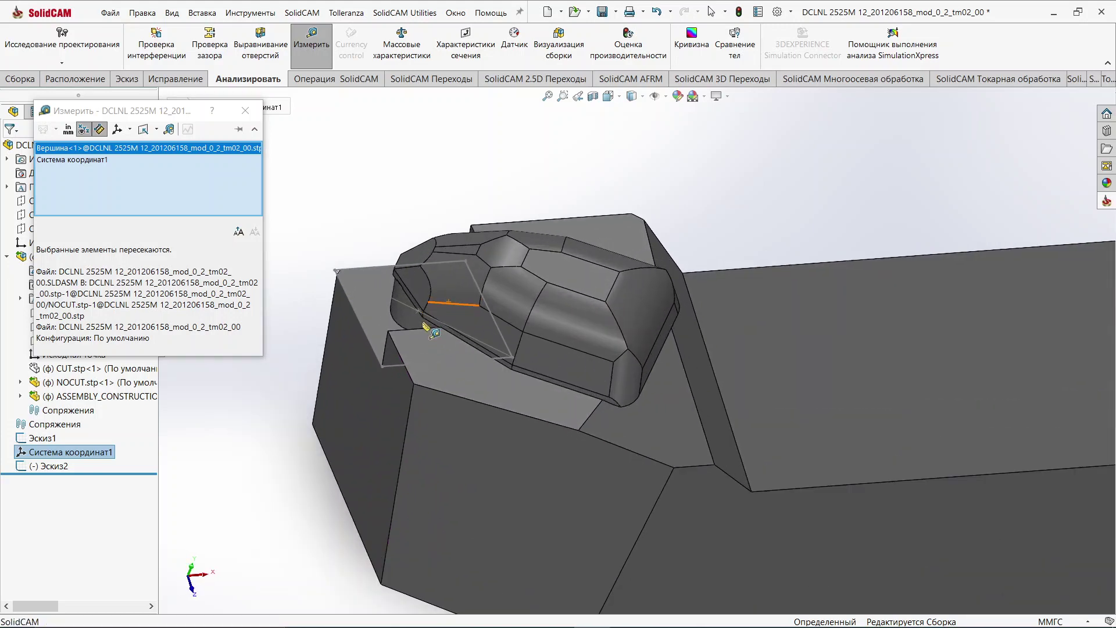
scroll(431, 323, "down", 2)
scroll(442, 314, "down", 1)
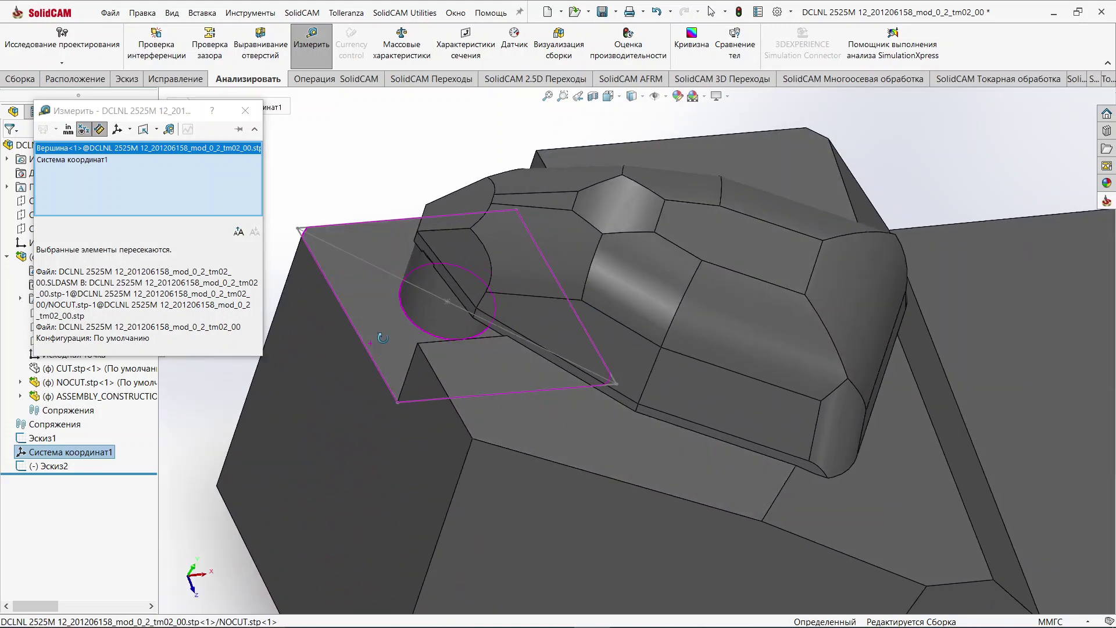
left_click(448, 302)
- Select the 147.76 mm distance and 144.02, 21.73, 24.91 mm delta results
scroll(416, 381, "up", 3)
scroll(414, 382, "up", 1)
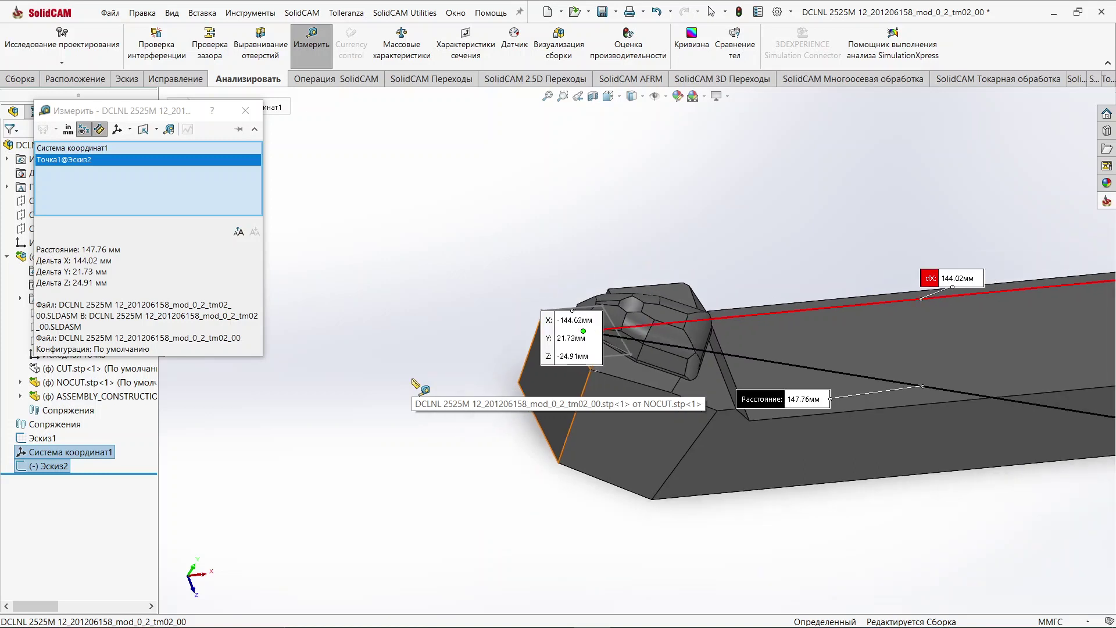
scroll(415, 384, "up", 2)
mouse_move(776, 456)
middle_mouse_down()
mouse_move(741, 399)
mouse_move(750, 383)
middle_mouse_up()
scroll(750, 384, "up", 2)
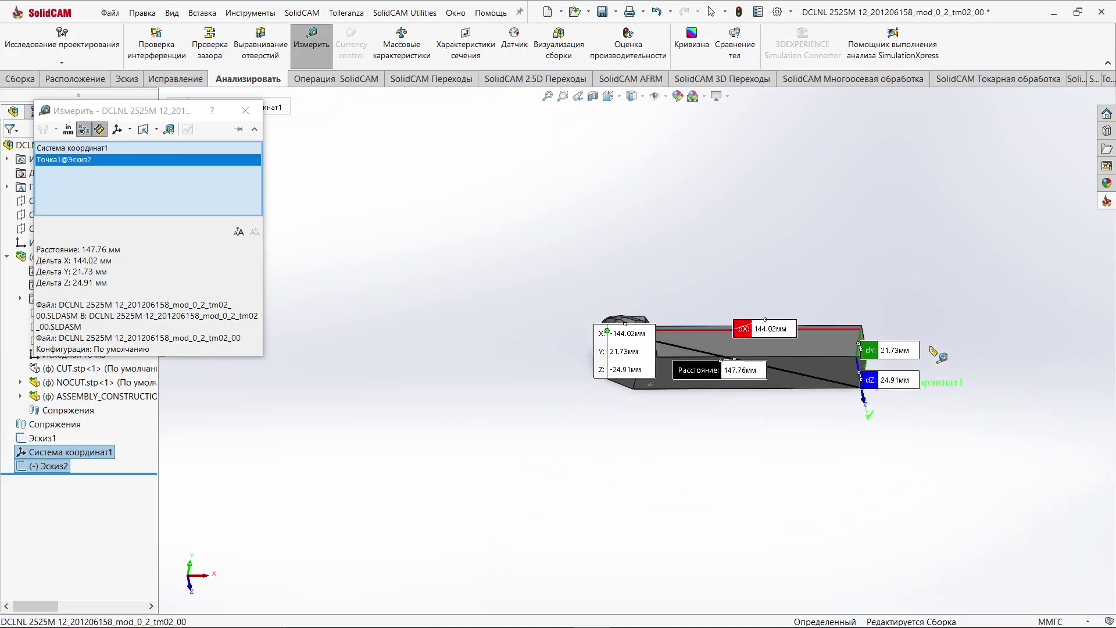
scroll(890, 360, "down", 2)
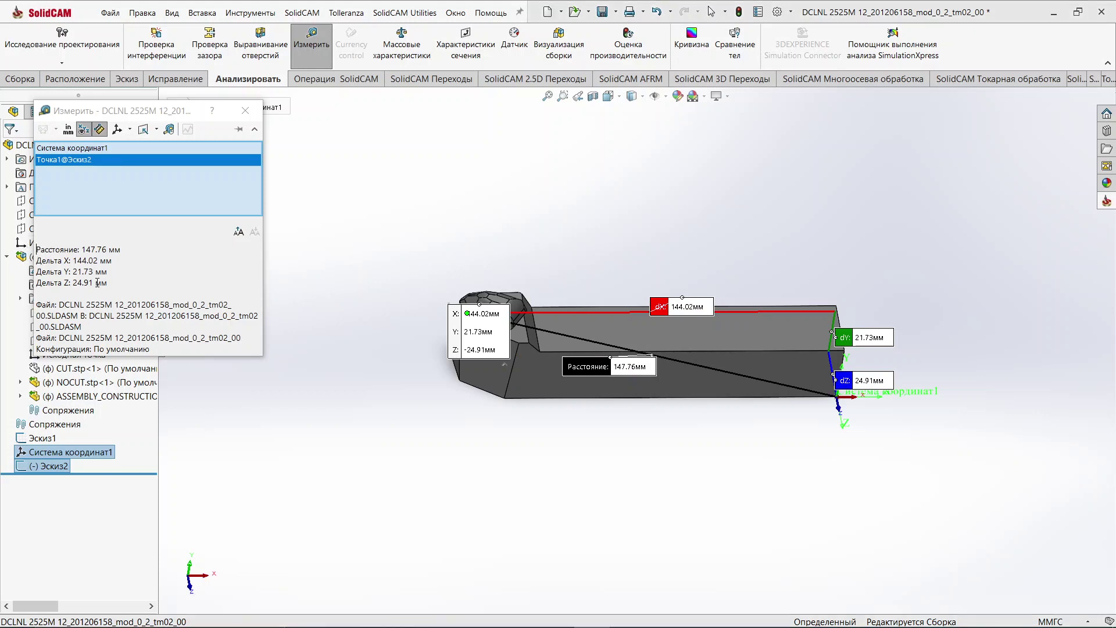
left_click_drag(110, 283, 42, 240)
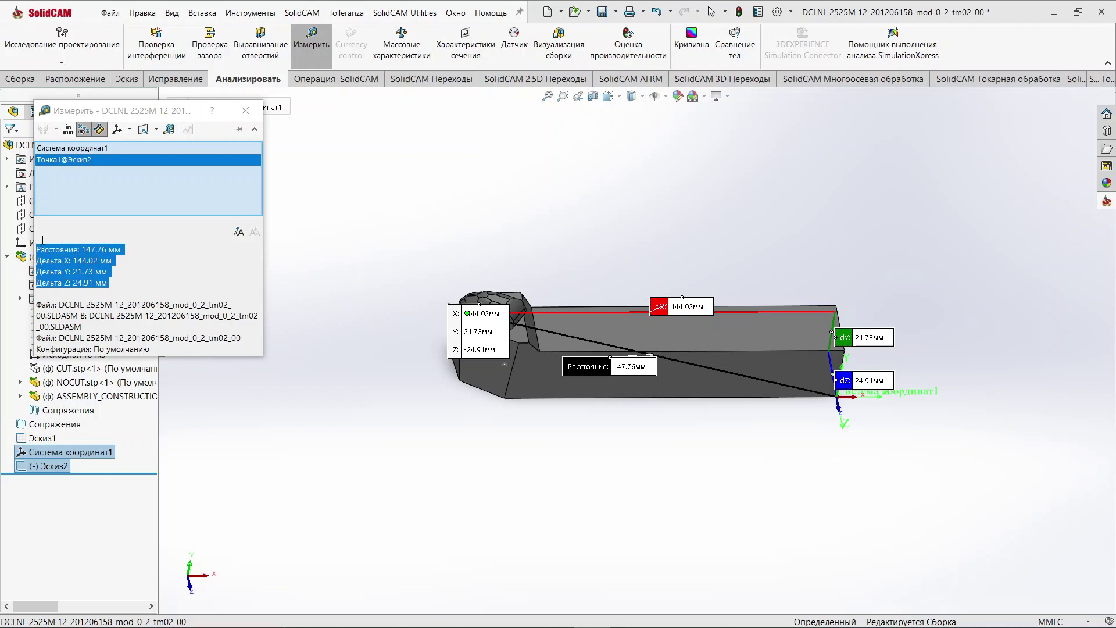
- Paste the copied measurement results into a new blank Word document, then close Measure
right_click(68, 271)
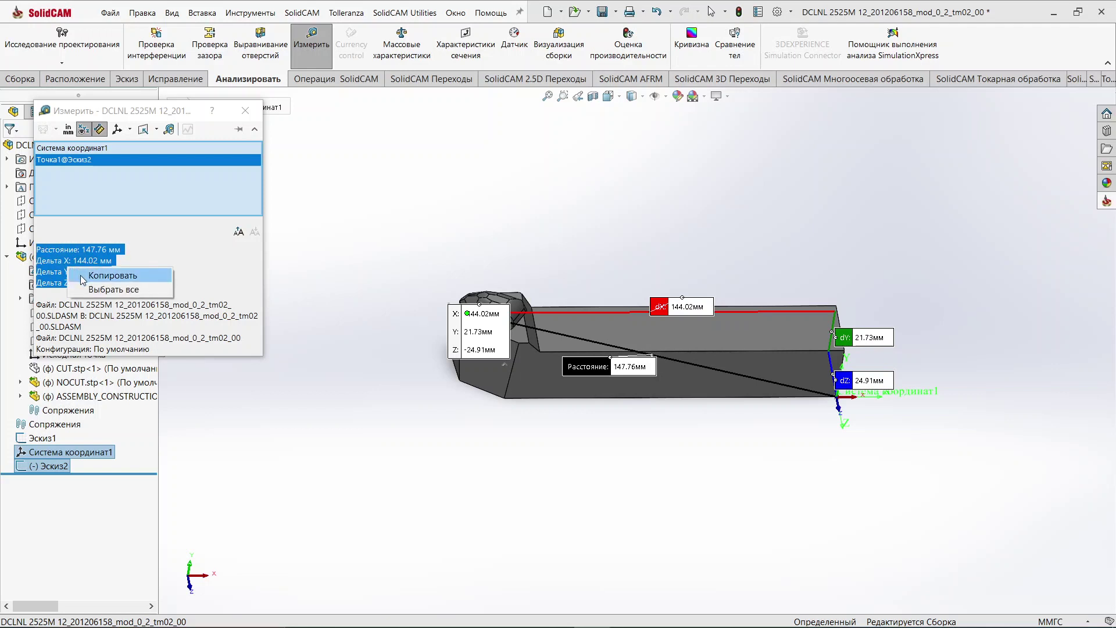
left_click(81, 277)
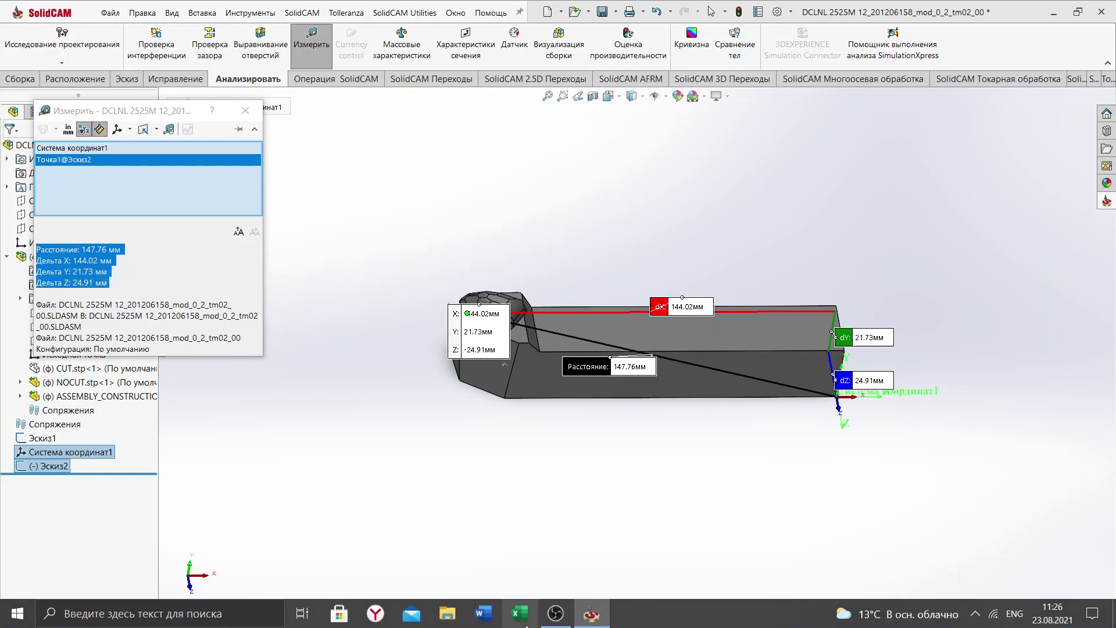
left_click(510, 618)
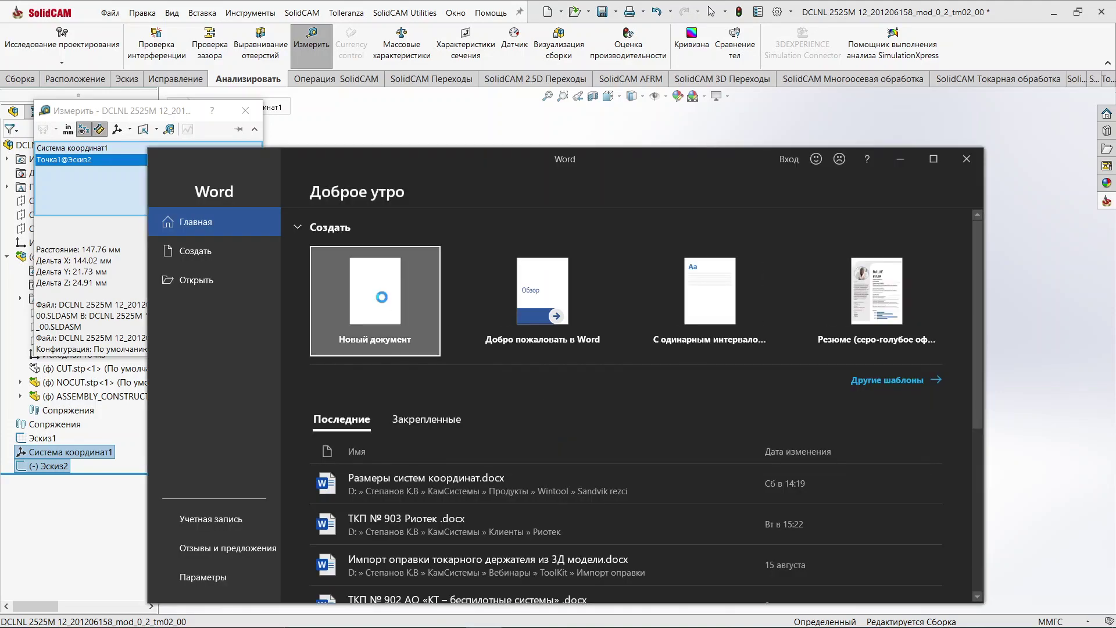
left_click(430, 314)
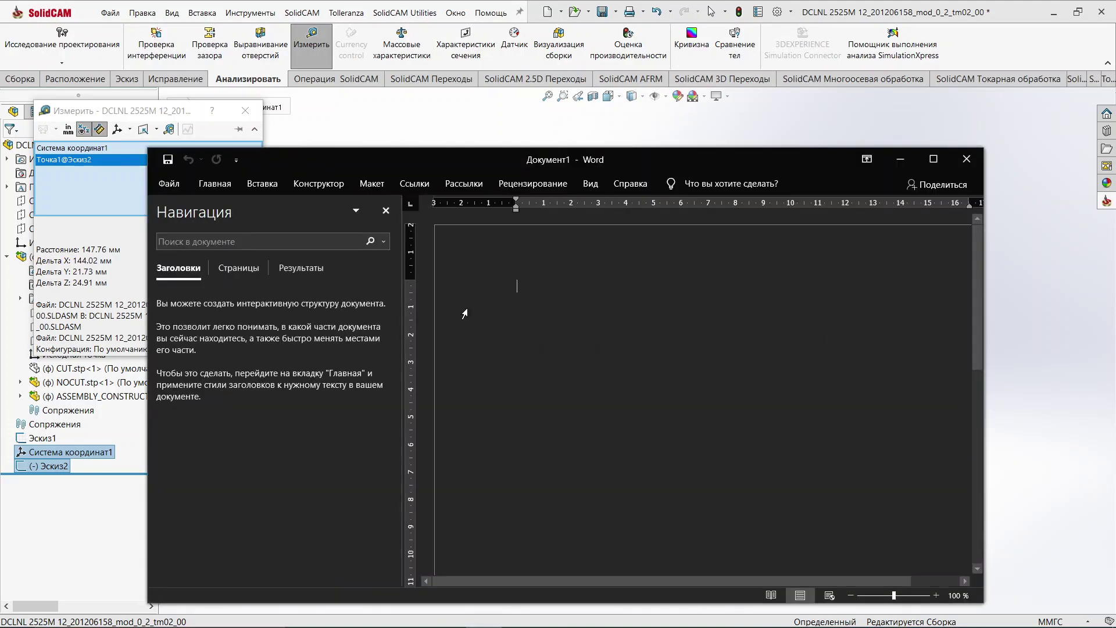
right_click(535, 286)
left_click(605, 352)
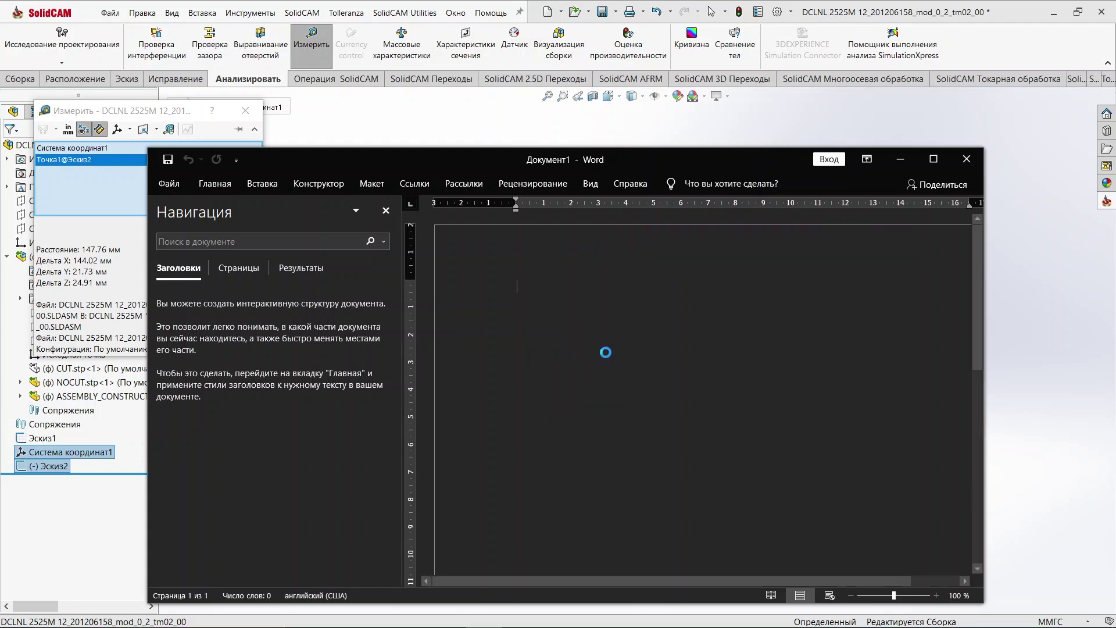
left_click(900, 159)
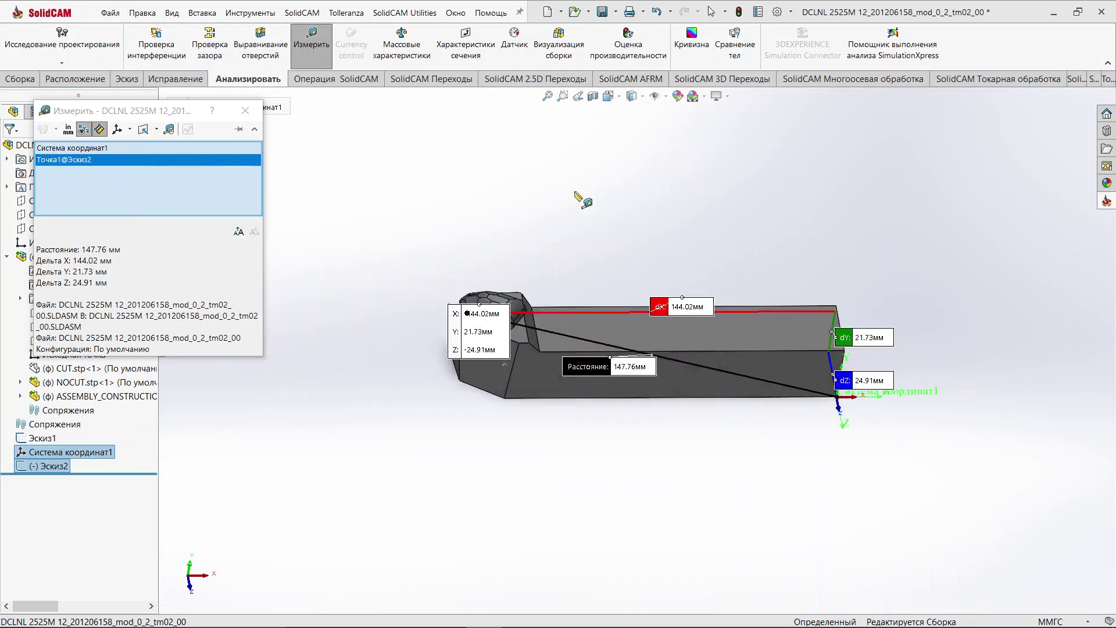
left_click(244, 110)
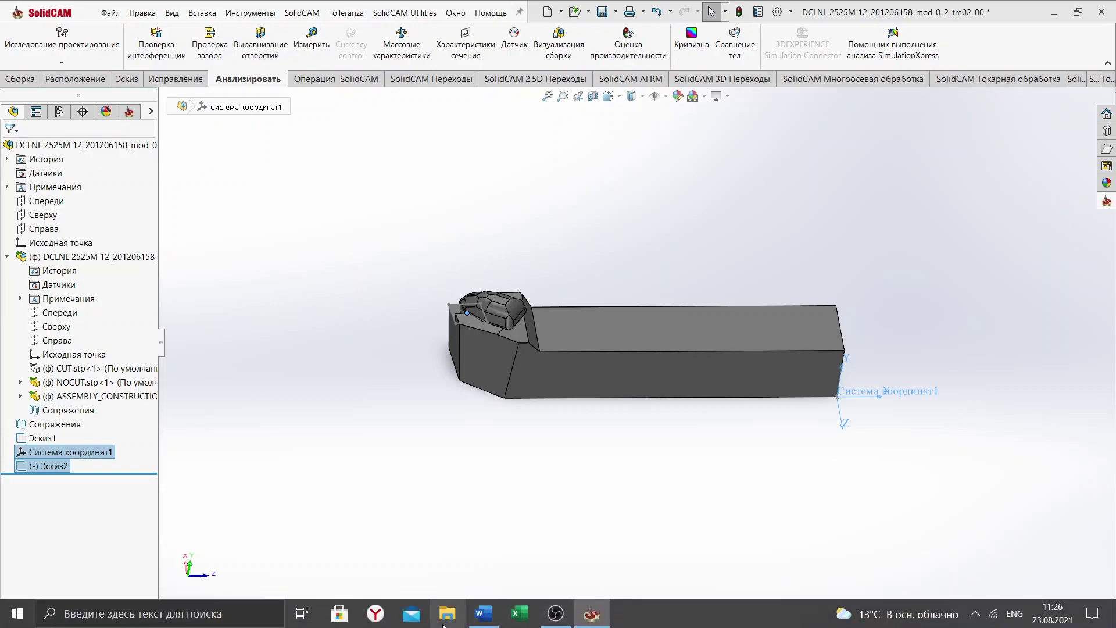
- Copy DCLNL 2525M 12new.STL from D:\R245 into Tools Libraries\R245
left_click(446, 617)
left_click(227, 448)
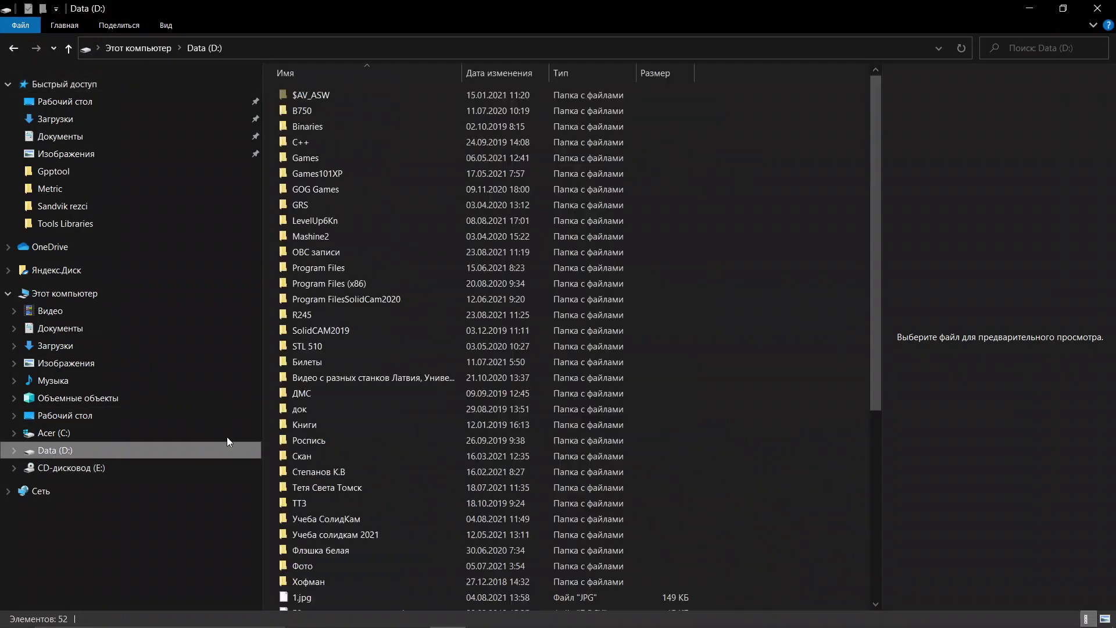
double_click(323, 314)
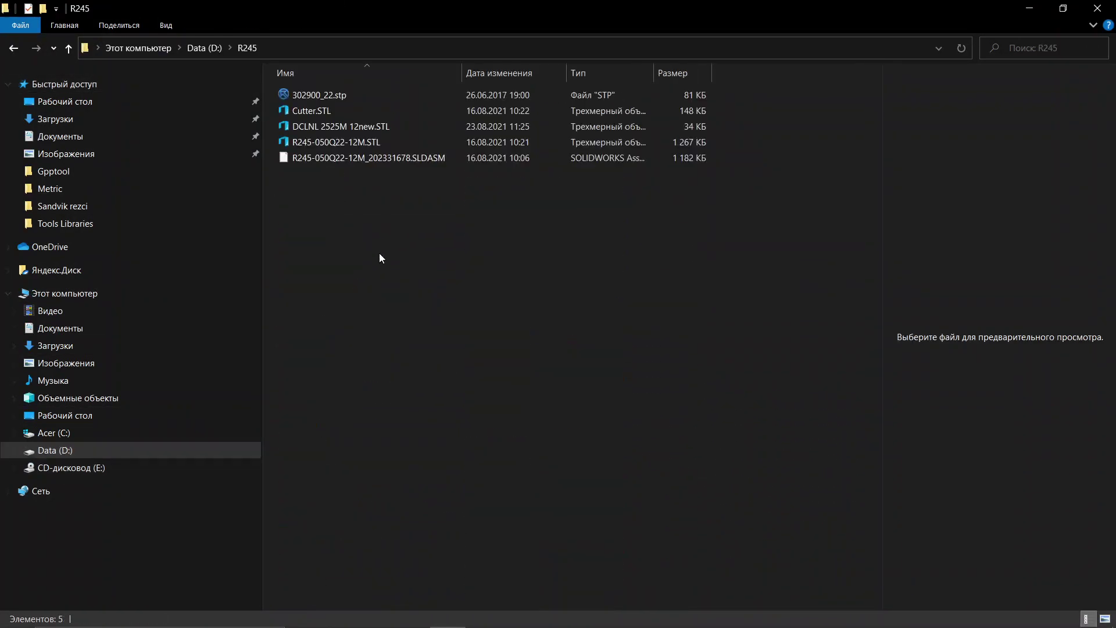
right_click(335, 126)
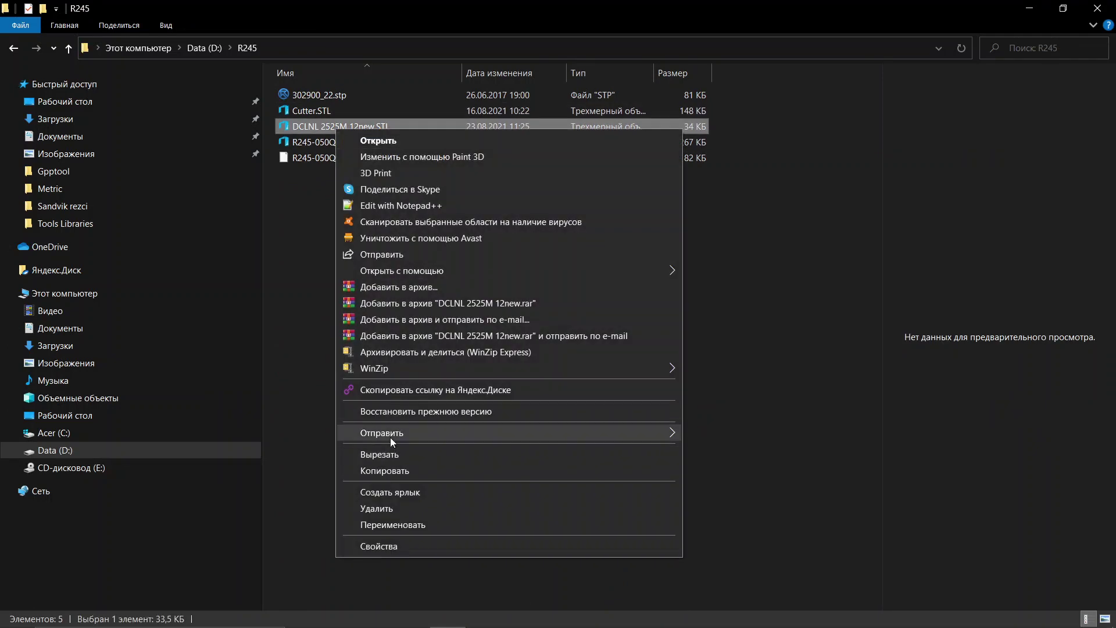
left_click(386, 470)
left_click(65, 224)
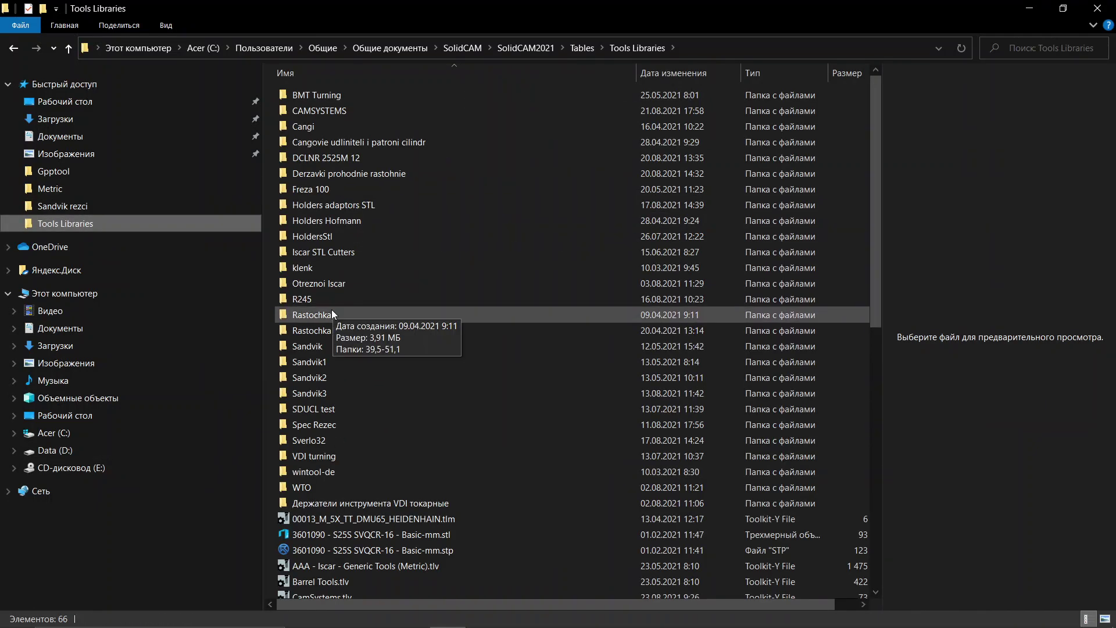
double_click(331, 307)
right_click(324, 202)
left_click(375, 304)
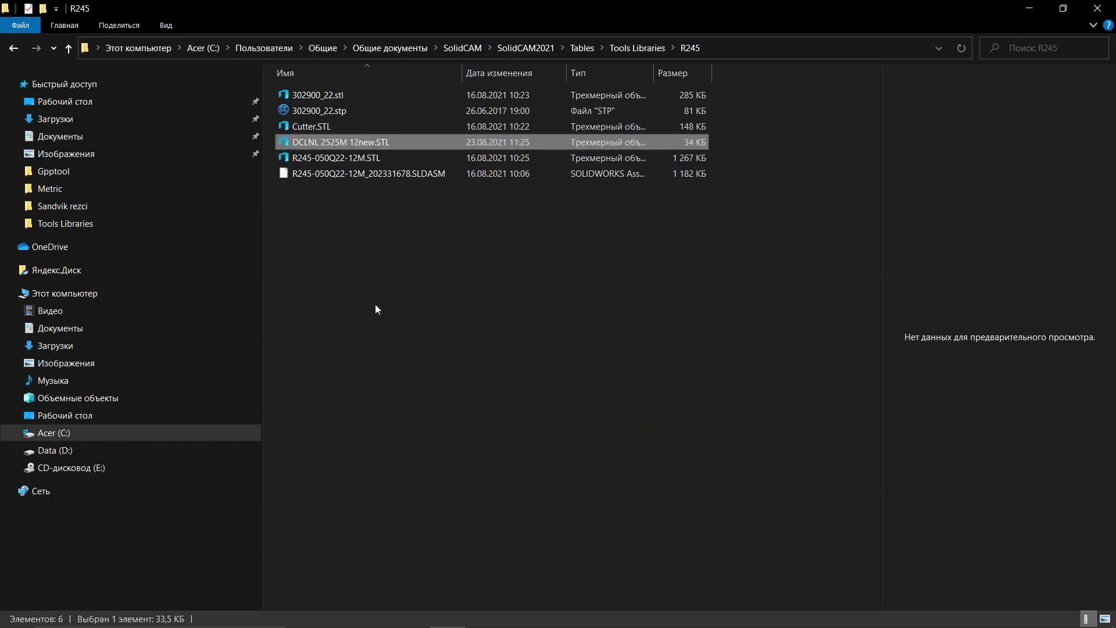
left_click(1029, 10)
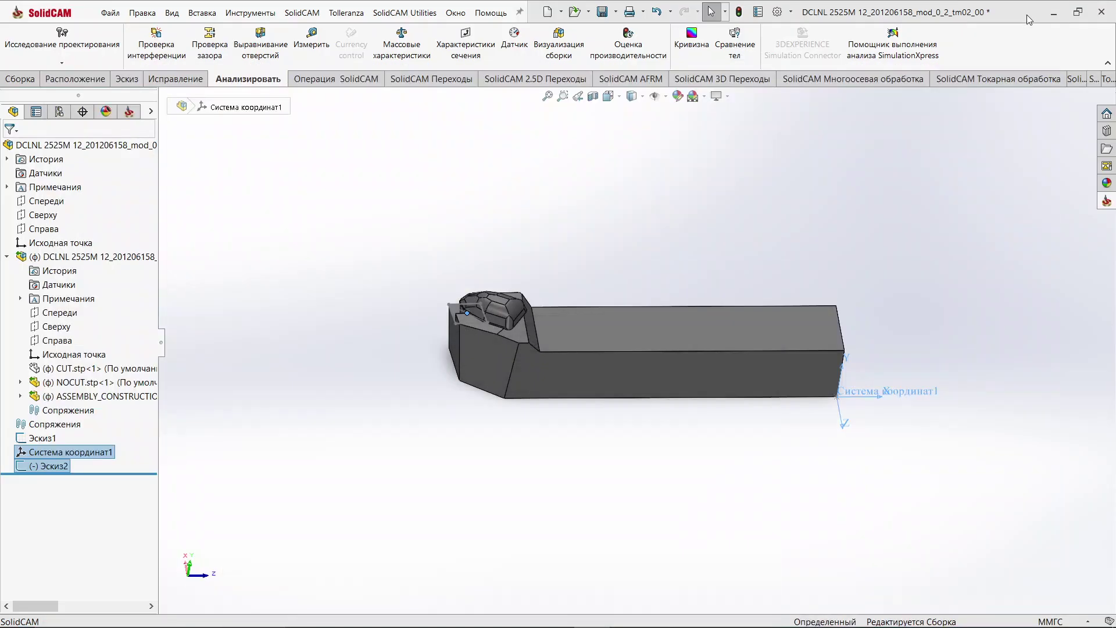
- Create a new ToolKit tool assemblies table and show the turning tool types
left_click(312, 17)
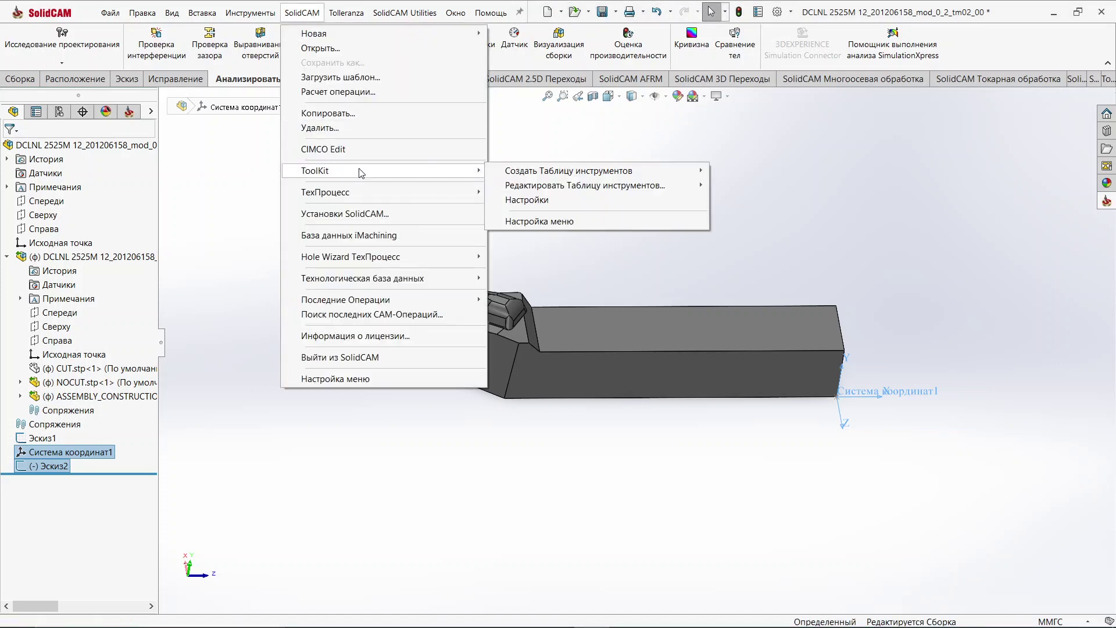
mouse_move(383, 171)
mouse_move(568, 171)
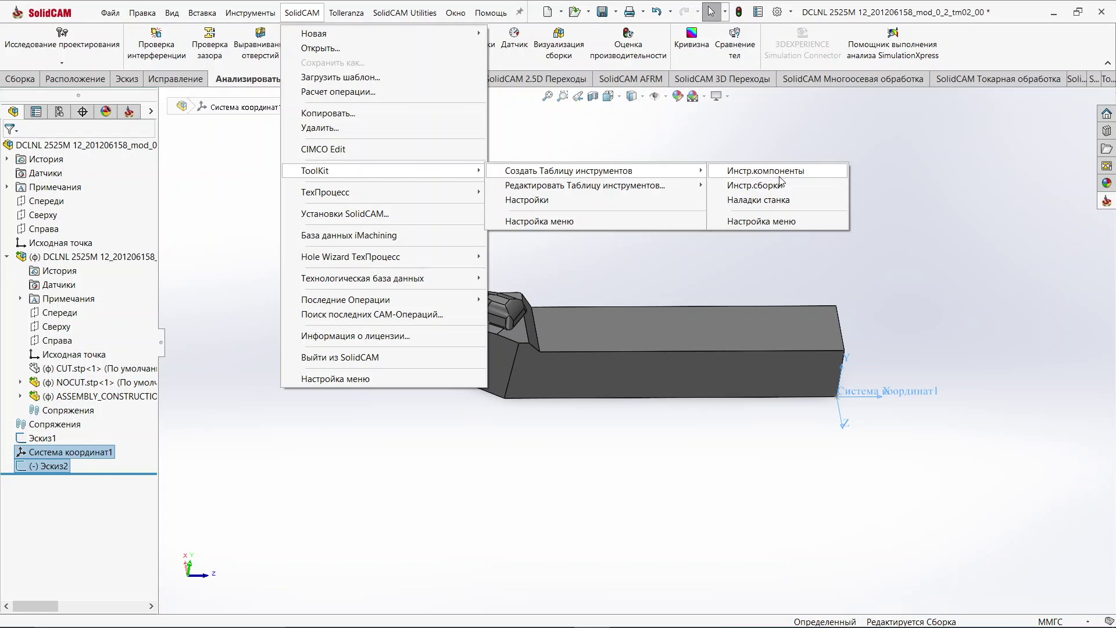
left_click(775, 188)
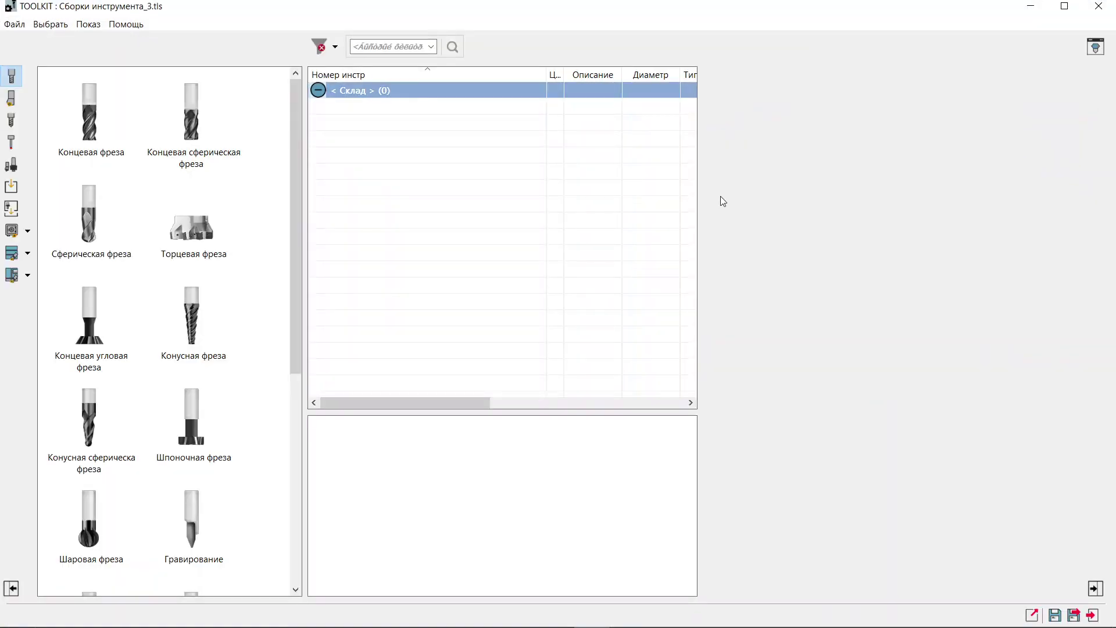
left_click(15, 94)
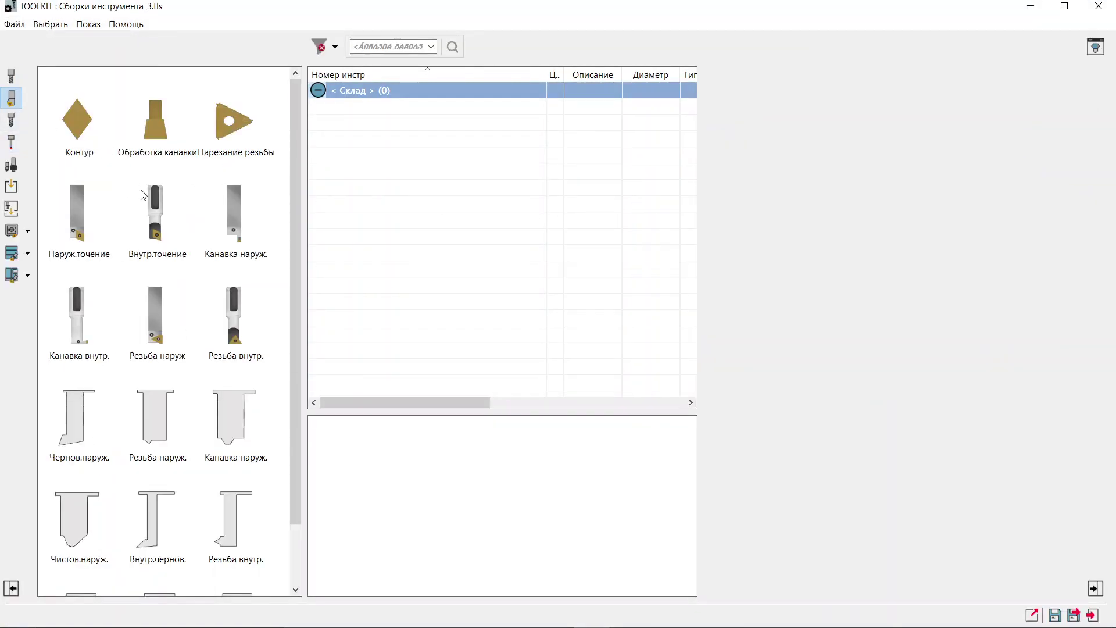
left_click_drag(79, 222, 430, 207)
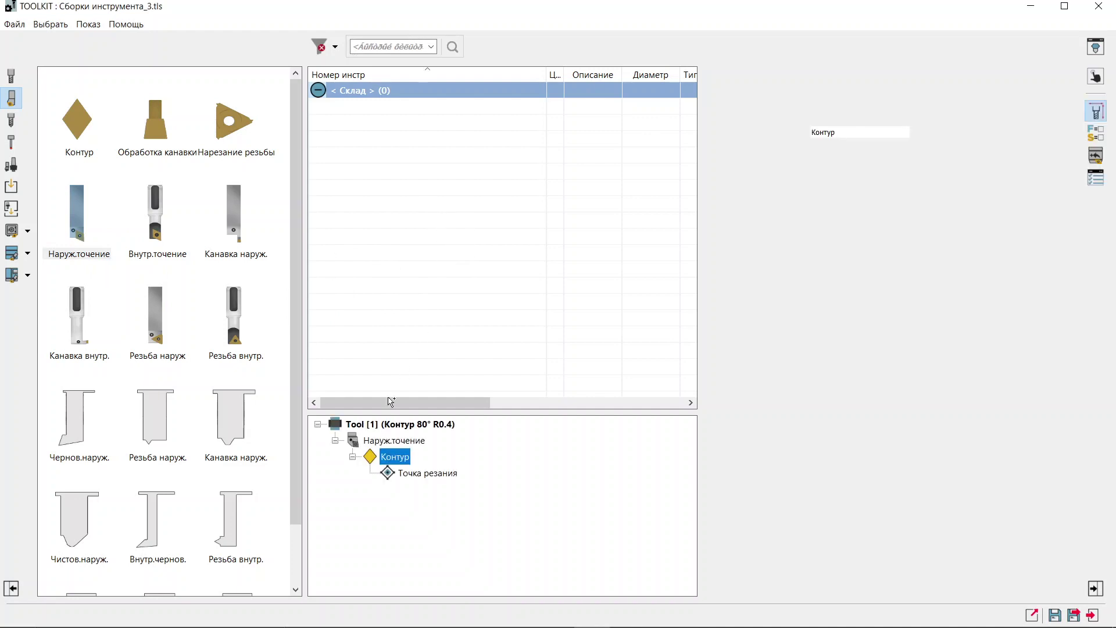
- Add an external turning tool as Tool 1 with machining direction L
left_click_drag(391, 402, 391, 401)
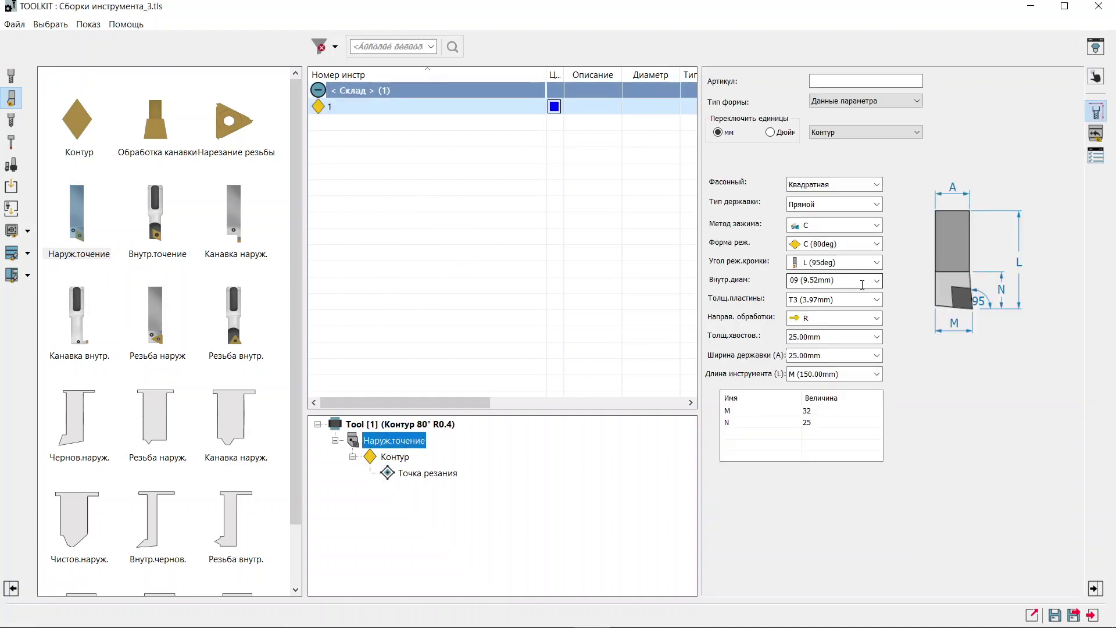
left_click(875, 319)
left_click(814, 374)
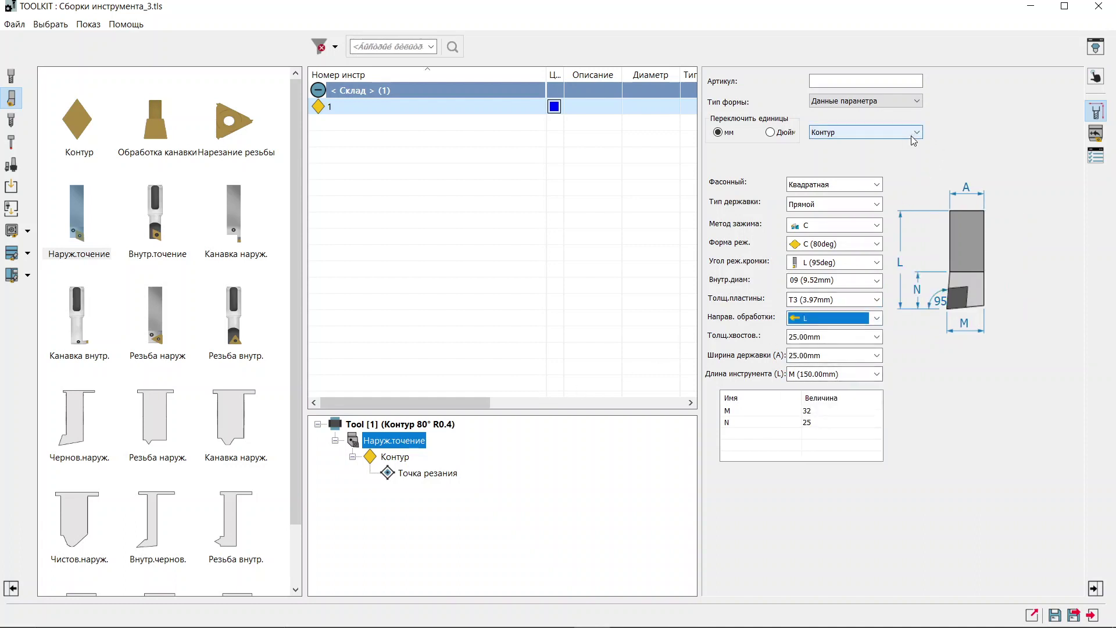
- Set its shape type to 3D Модель using R245\DCLNL 2525M 12new.STL
left_click(917, 101)
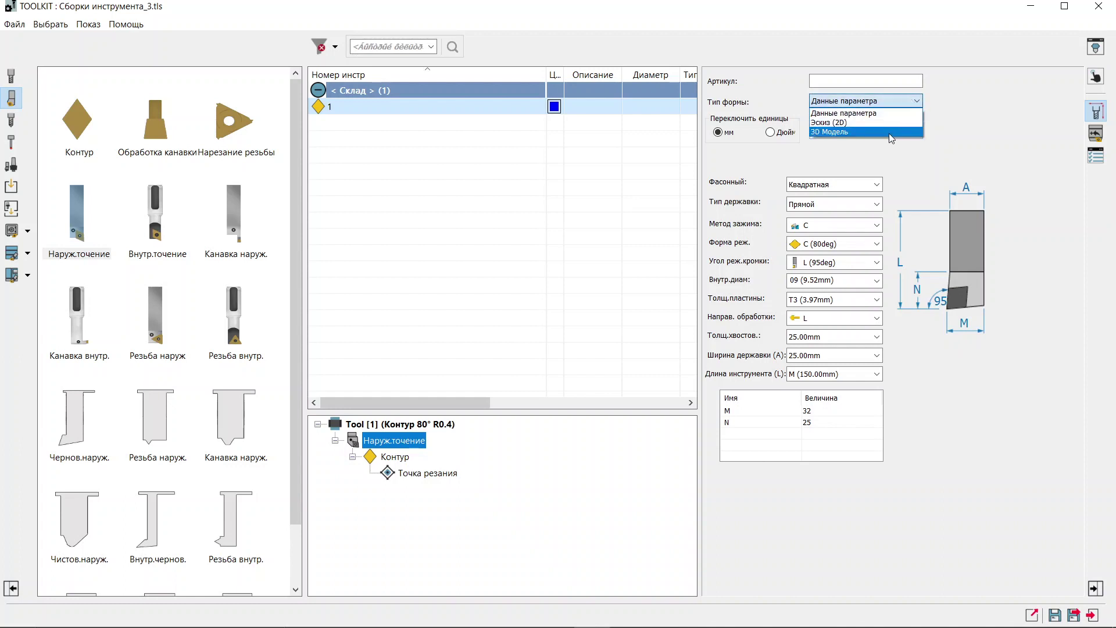
left_click(889, 134)
left_click(935, 156)
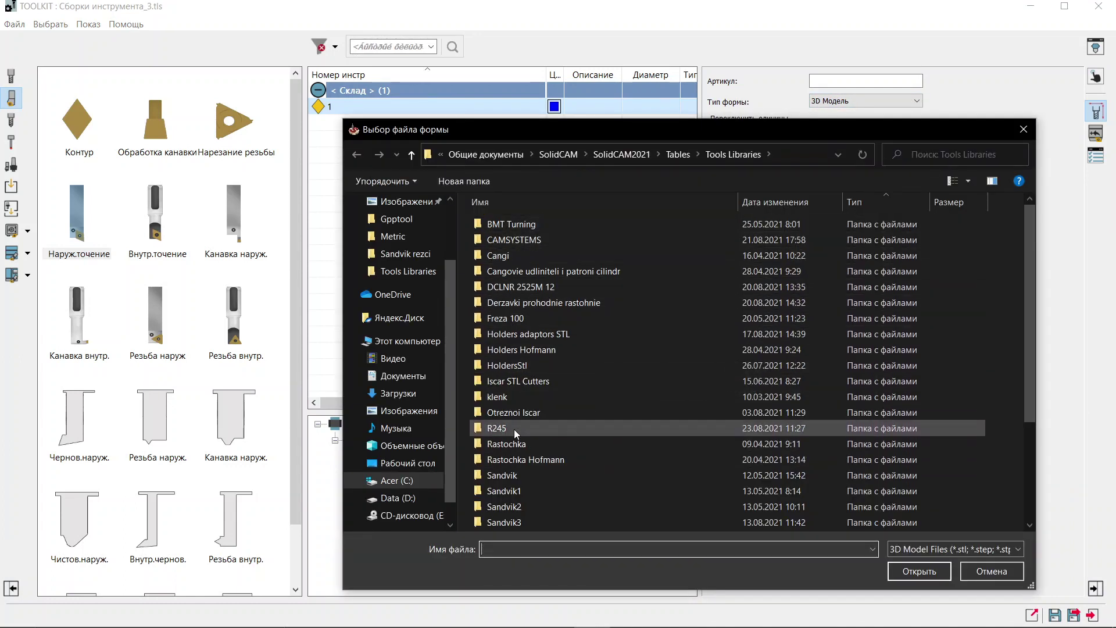
left_click(514, 429)
double_click(514, 429)
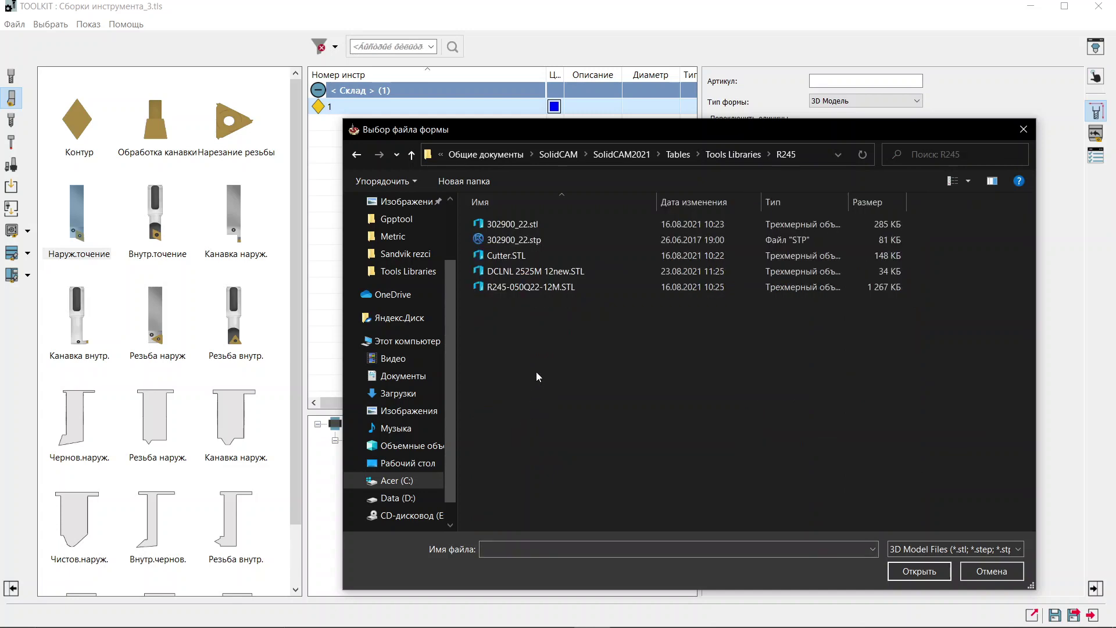
left_click(532, 272)
left_click(941, 572)
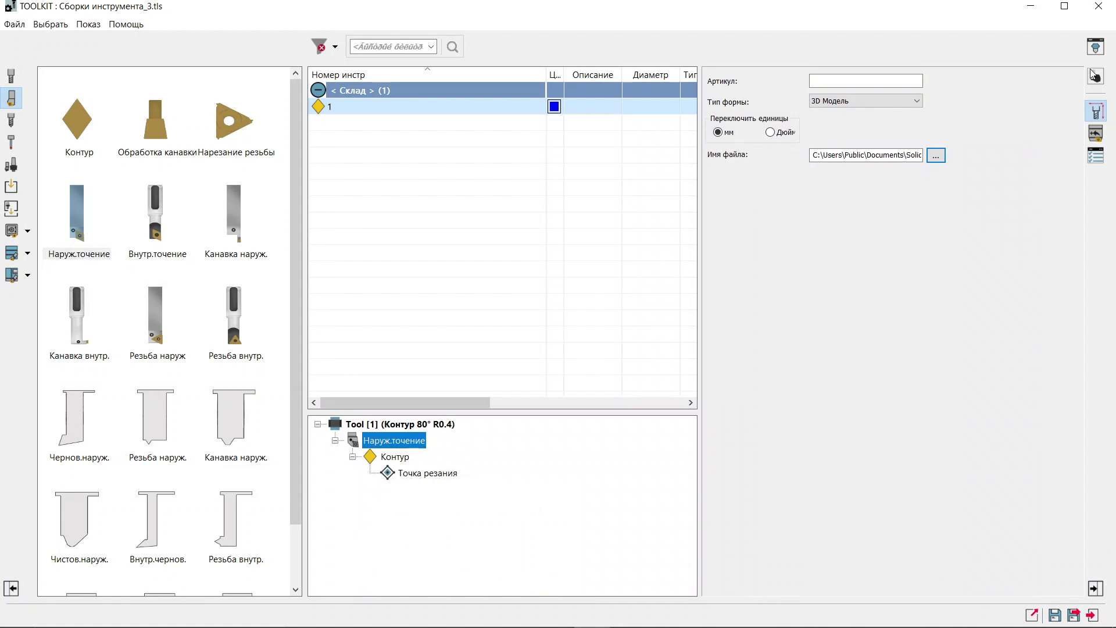
- Open the 3D tool preview and zero Узел_1's X and Y positions
left_click(1094, 51)
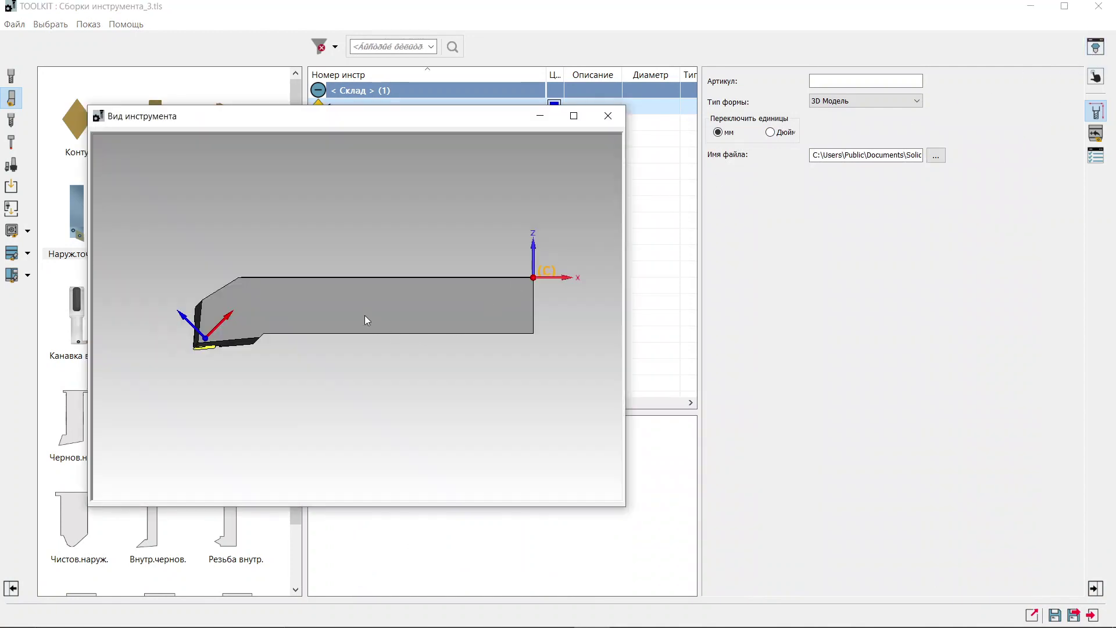
mouse_move(333, 231)
middle_mouse_down()
mouse_move(332, 368)
mouse_move(346, 419)
mouse_move(346, 372)
mouse_move(531, 315)
middle_mouse_up()
mouse_move(466, 124)
left_mouse_down()
mouse_move(364, 63)
mouse_move(372, 48)
left_mouse_up()
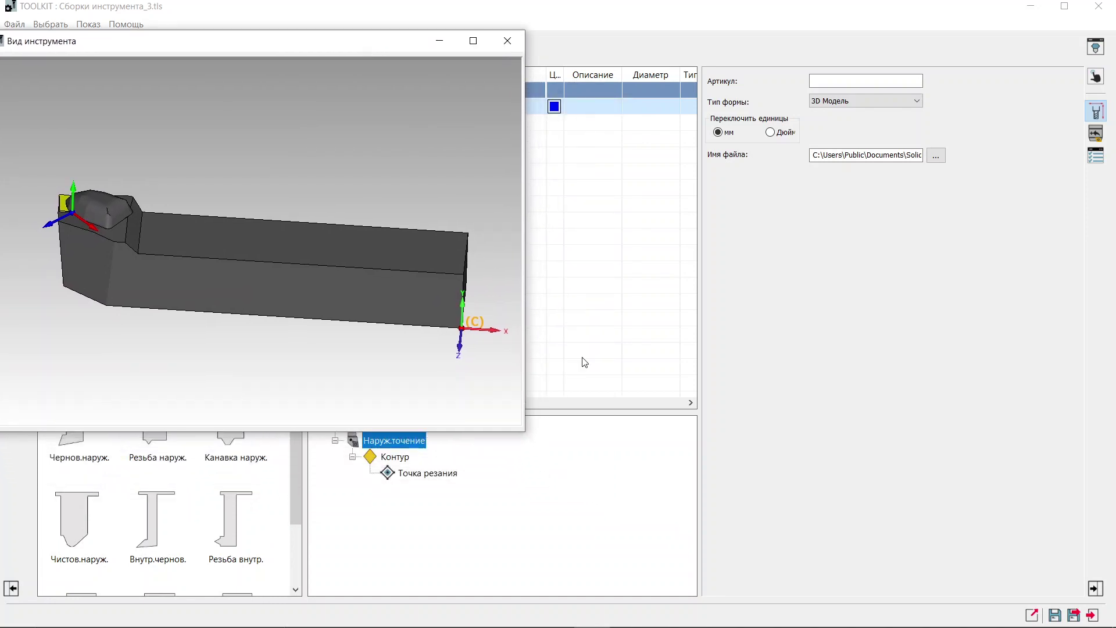
left_click(1096, 133)
double_click(789, 310)
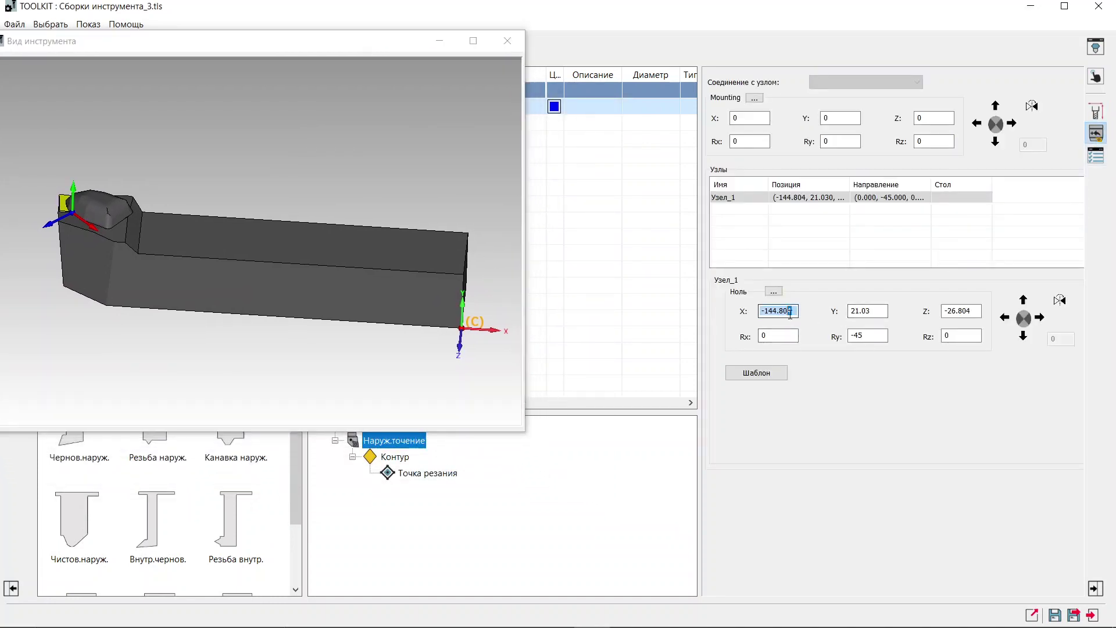
type("0")
key("Return")
double_click(882, 310)
type("0")
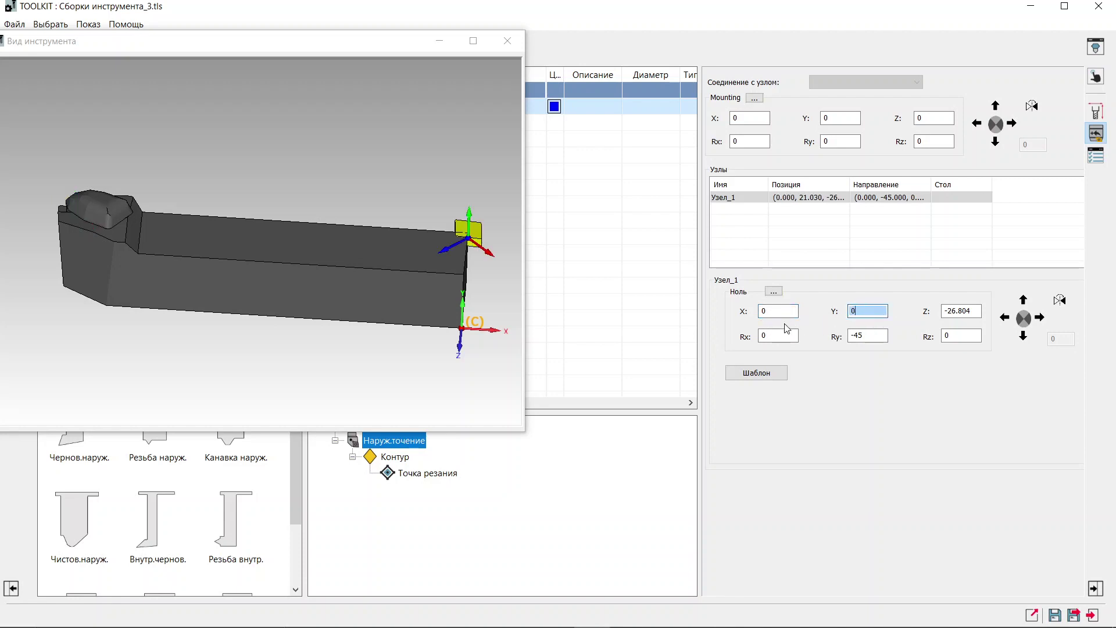
key("Return")
- Set Узел_1's Ry and Z to 0, then glance at the measured values in Word
double_click(868, 335)
type("0")
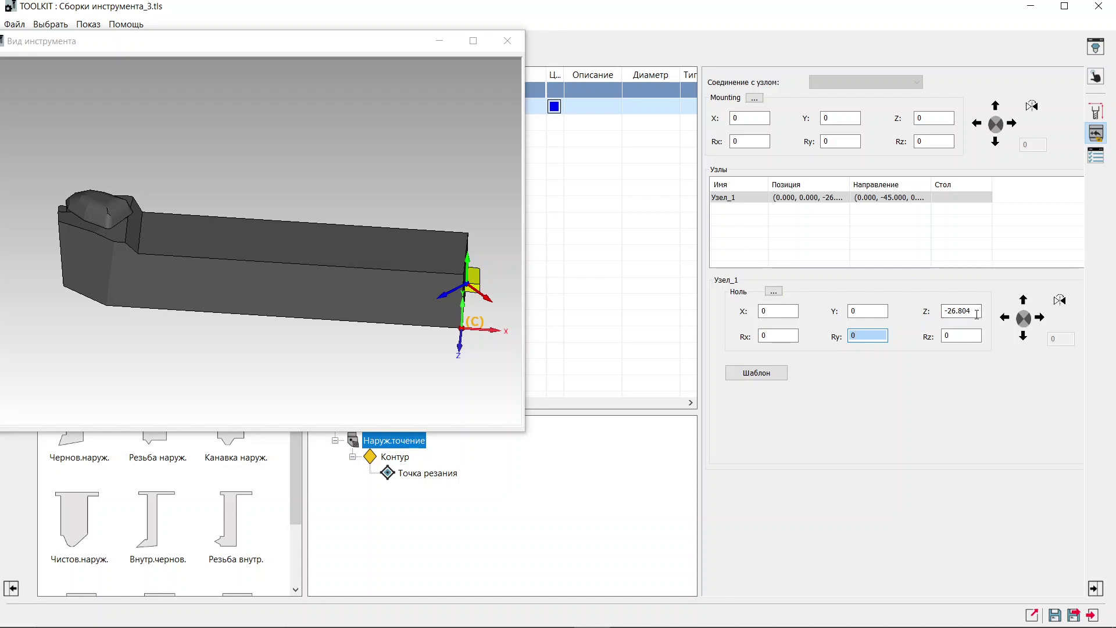
double_click(969, 310)
type("0")
key("Return")
double_click(771, 315)
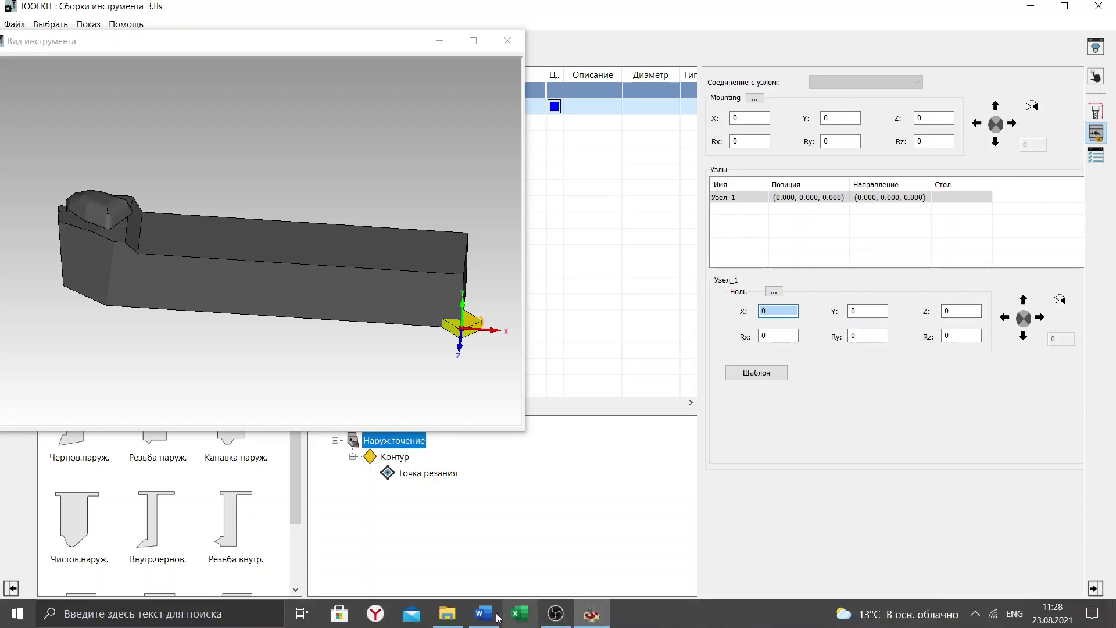
left_click(496, 617)
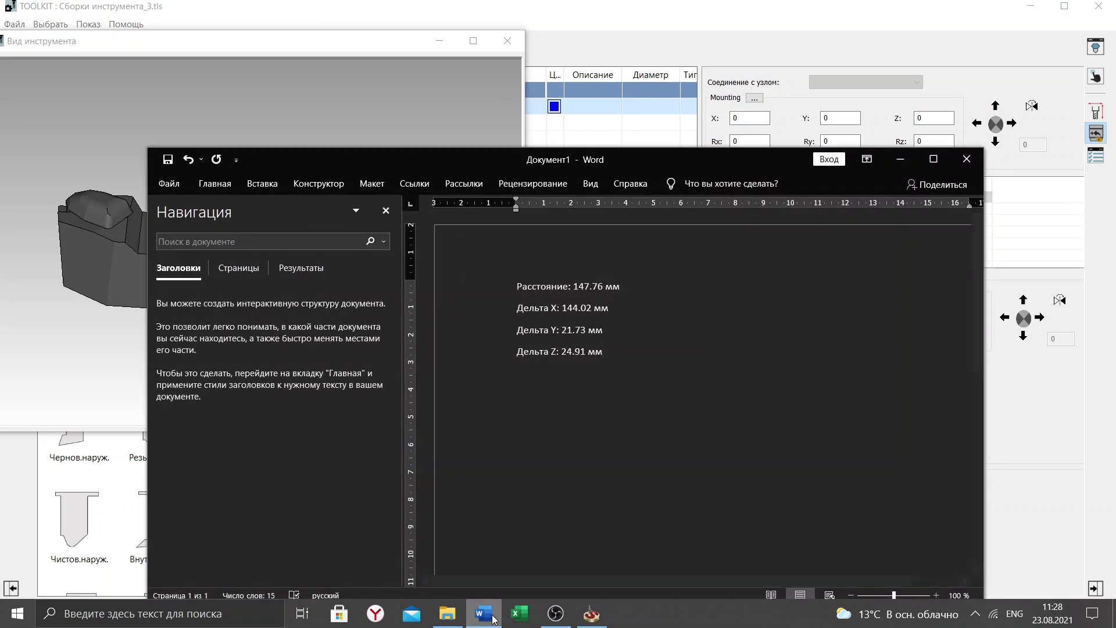
left_click(493, 618)
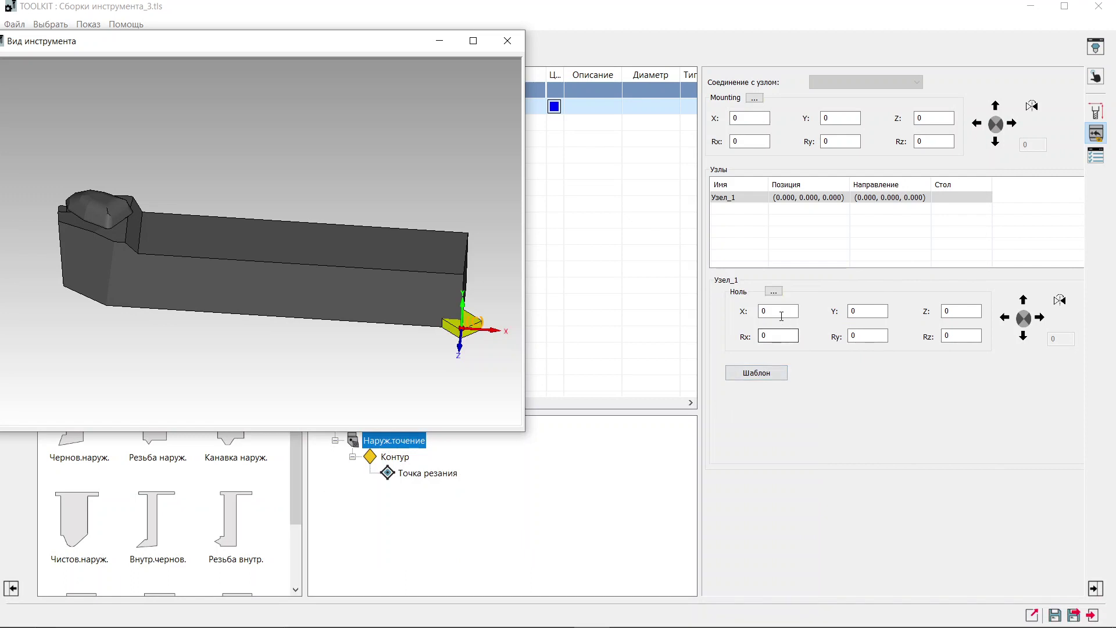
- Enter Узел_1's X -144.02 and Y 21.73 from the measured deltas in Word
left_click(779, 310)
type("-144.02")
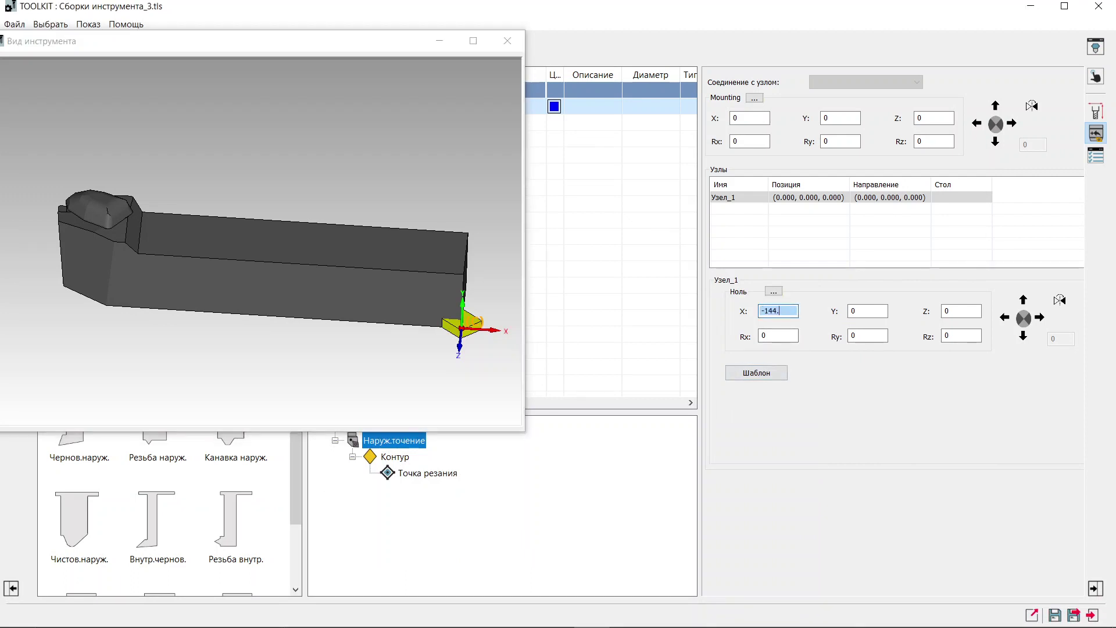
left_click(874, 309)
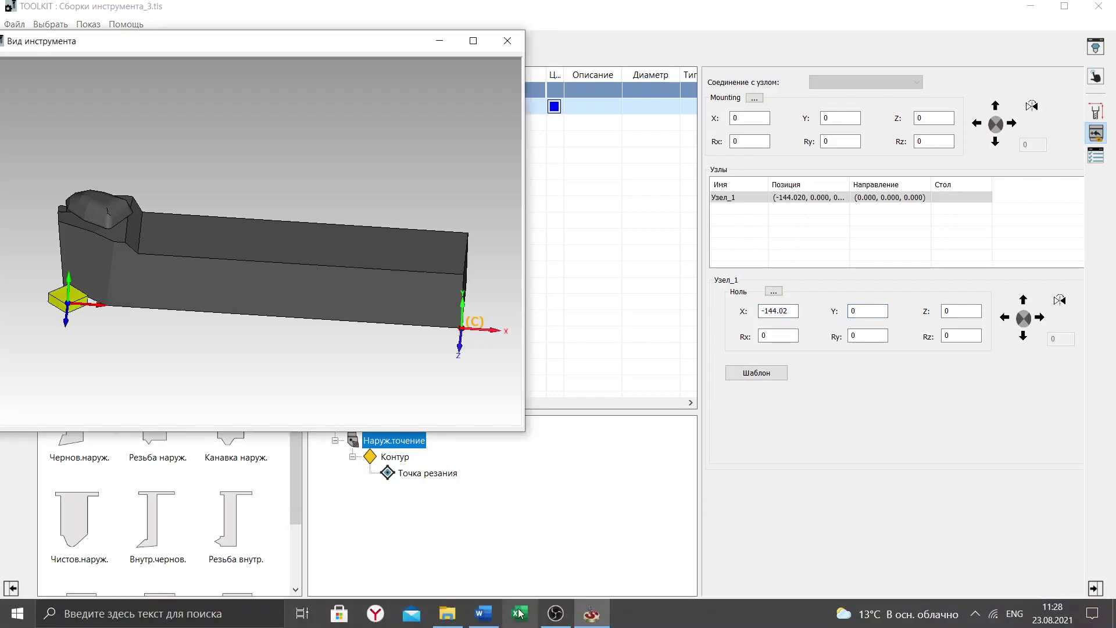
left_click(487, 615)
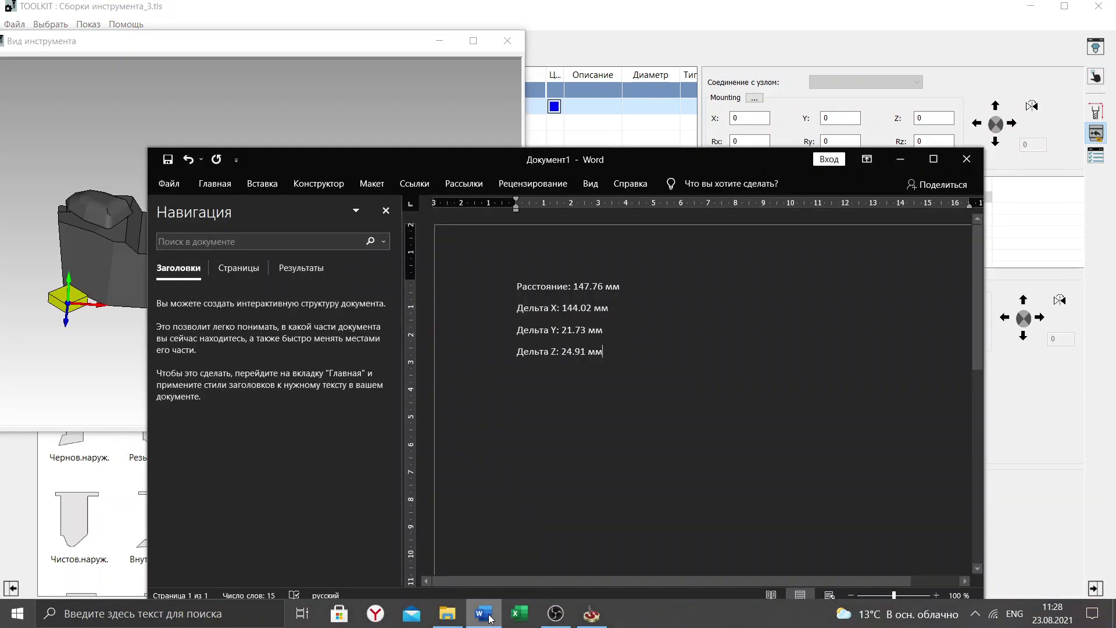
left_click(487, 615)
type("21.73")
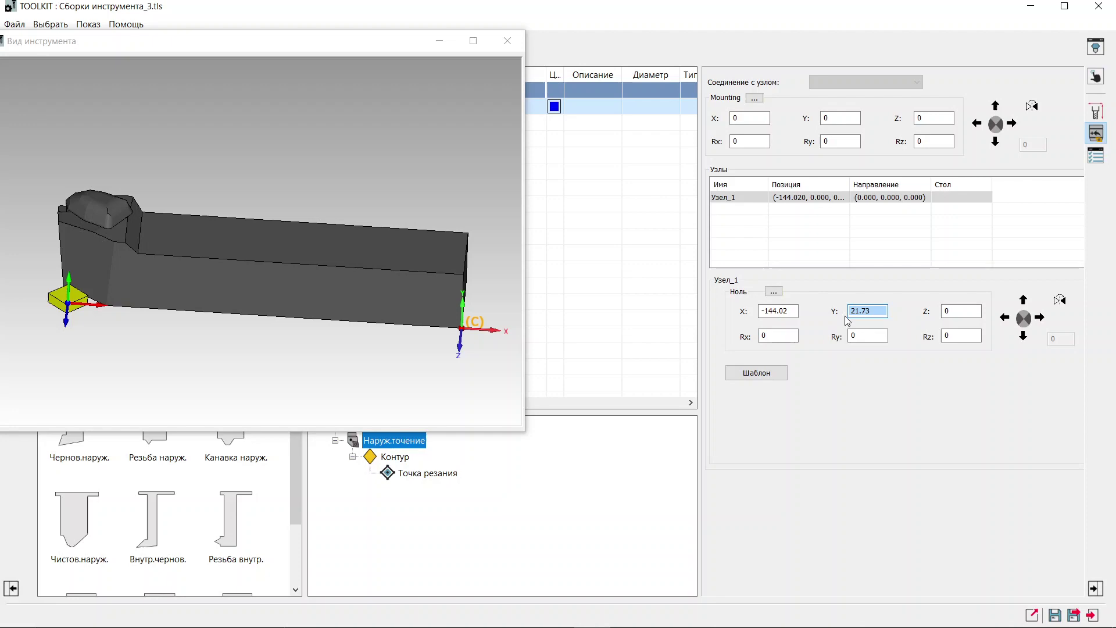
key("Tab")
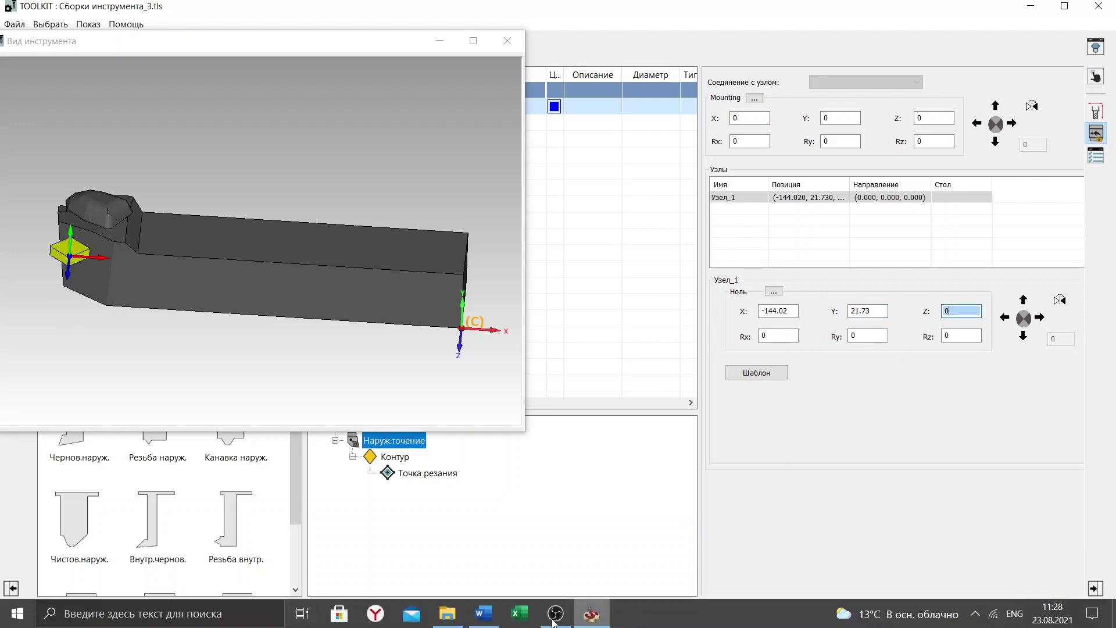
left_click(483, 615)
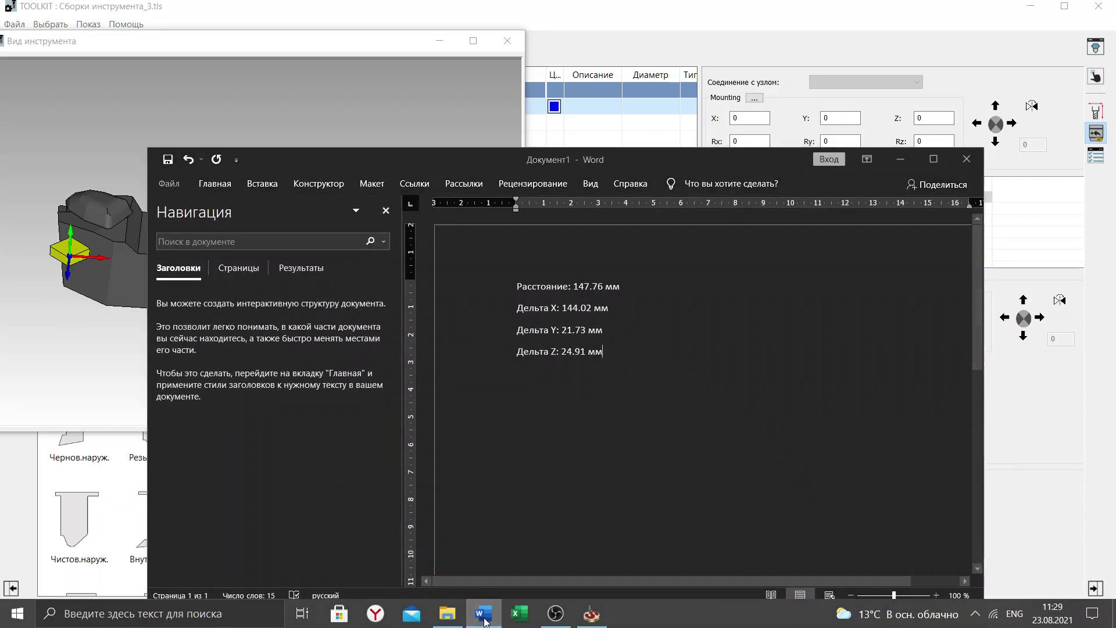
left_click(484, 615)
- Set Узел_1's Z to -24.91 and orbit the holder to inspect the insert
double_click(950, 312)
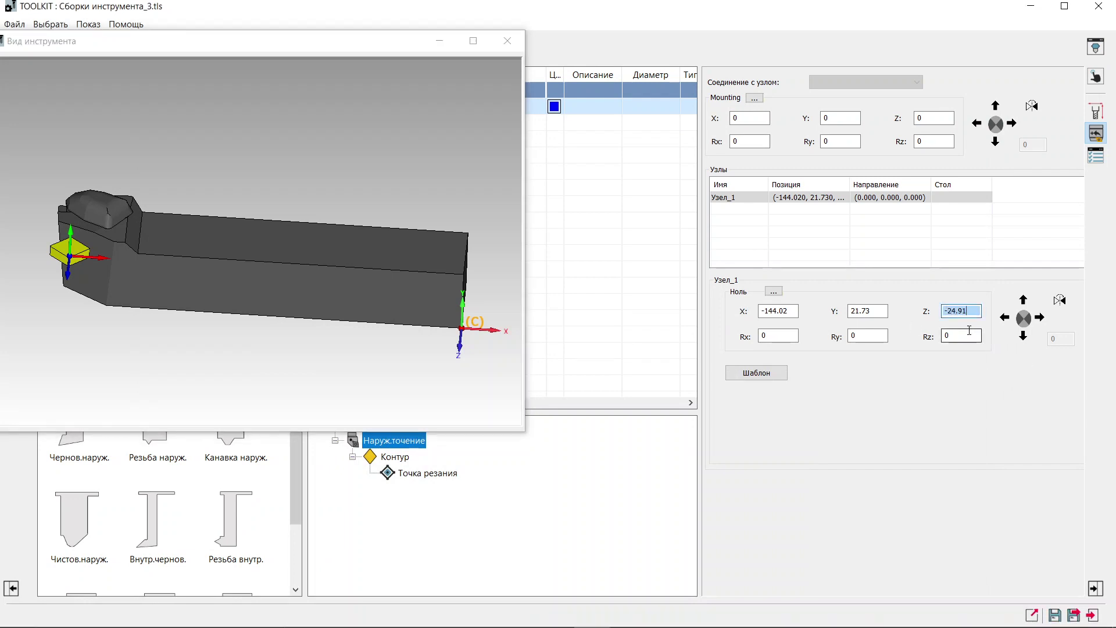
left_click(155, 175)
scroll(120, 253, "up", 3)
scroll(169, 233, "up", 2)
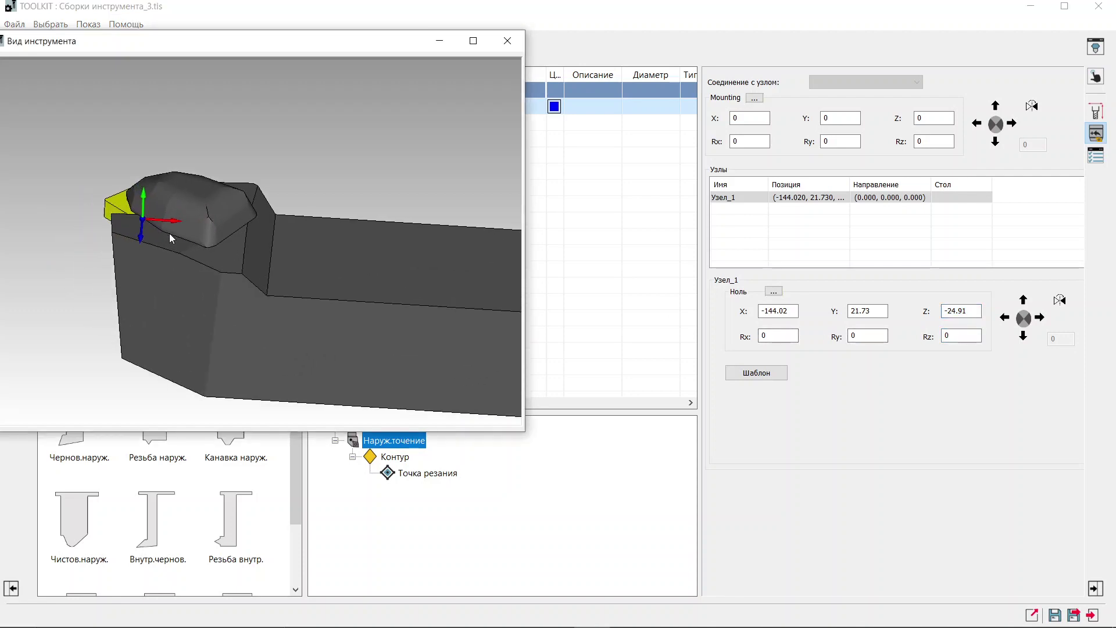
mouse_move(169, 233)
middle_mouse_down()
mouse_move(185, 226)
mouse_move(211, 273)
mouse_move(192, 243)
mouse_move(252, 198)
mouse_move(258, 222)
mouse_move(218, 219)
middle_mouse_up()
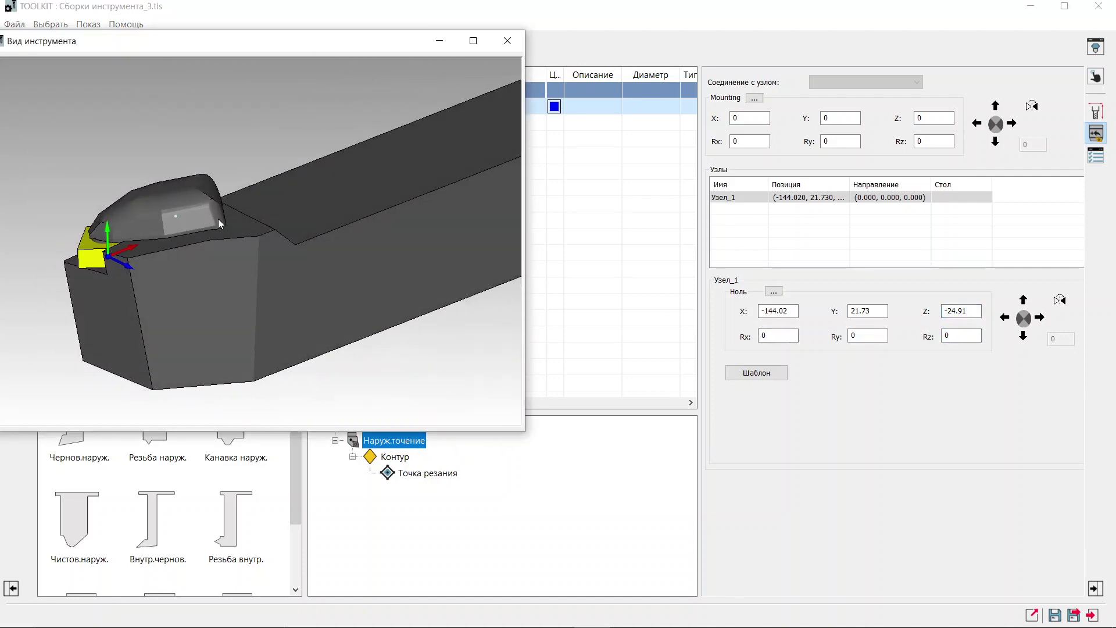
- Rename the Контур insert to CNMG 120404 and close the tool view window
left_click(409, 458)
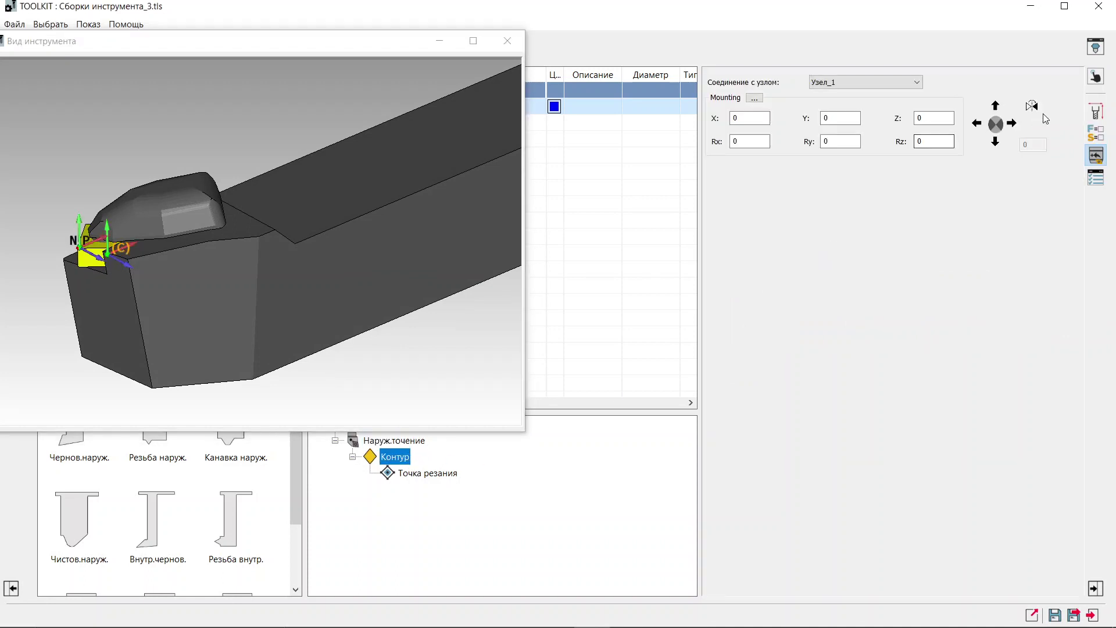
left_click(1096, 113)
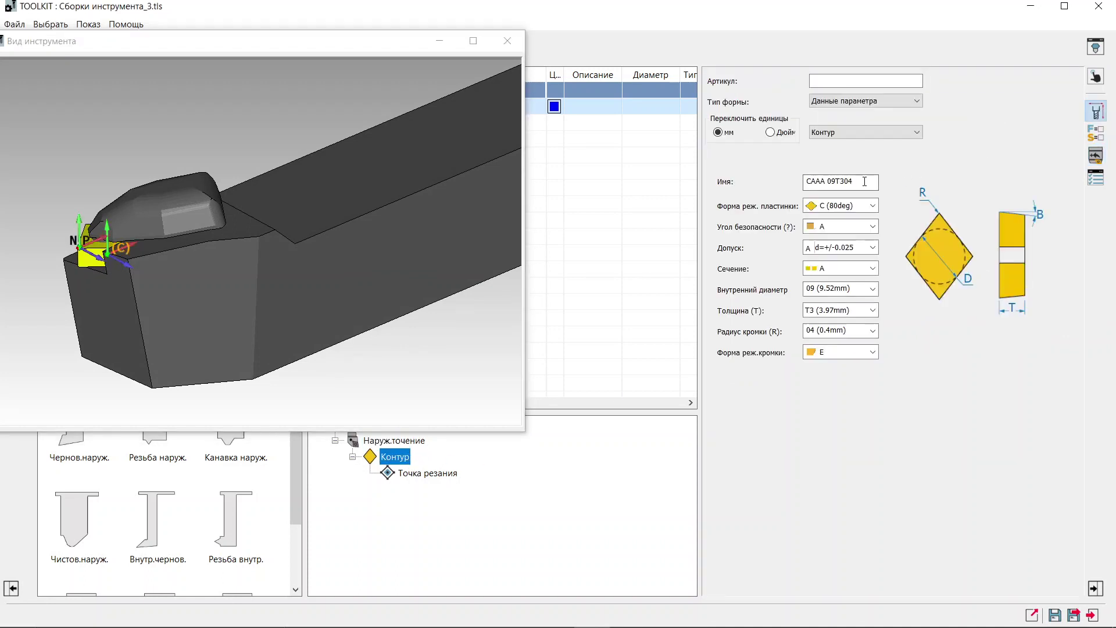
left_click_drag(864, 181, 742, 197)
type("CNMG 12")
type("04")
key("Return")
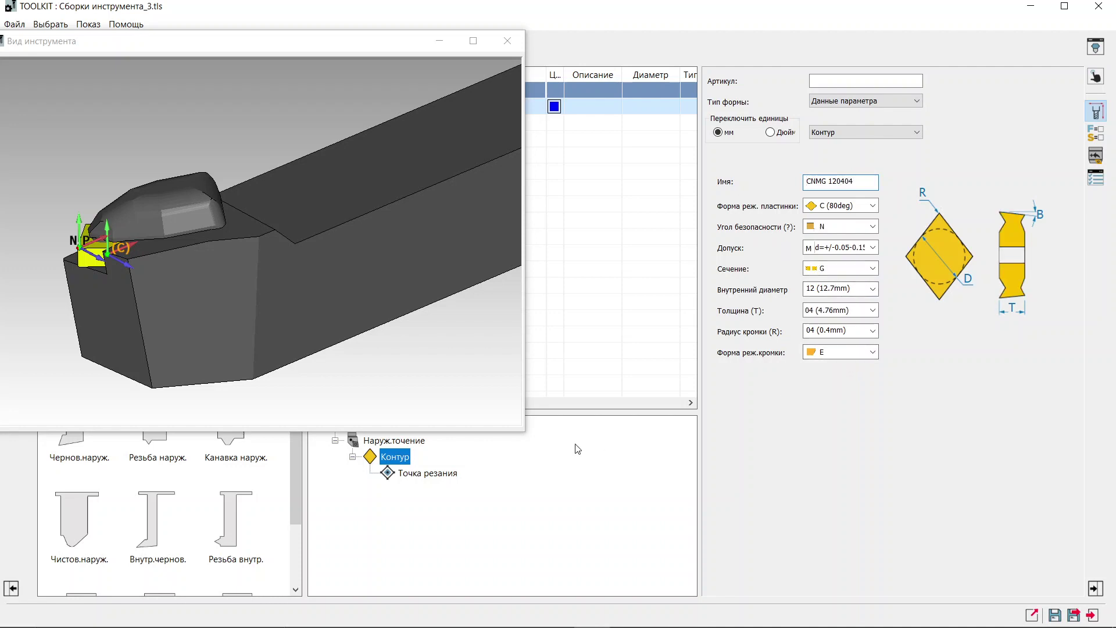
left_click(508, 41)
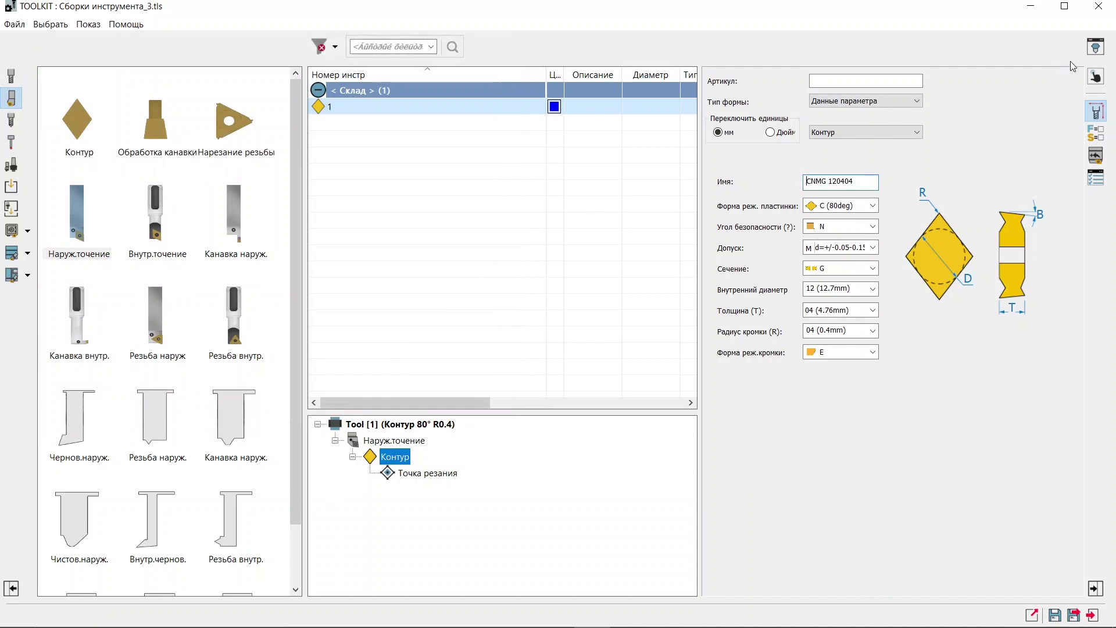
- Reopen the tool view and set the Наруж.точение node's Ry rotation to 45°
left_click(1095, 49)
scroll(198, 221, "up", 2)
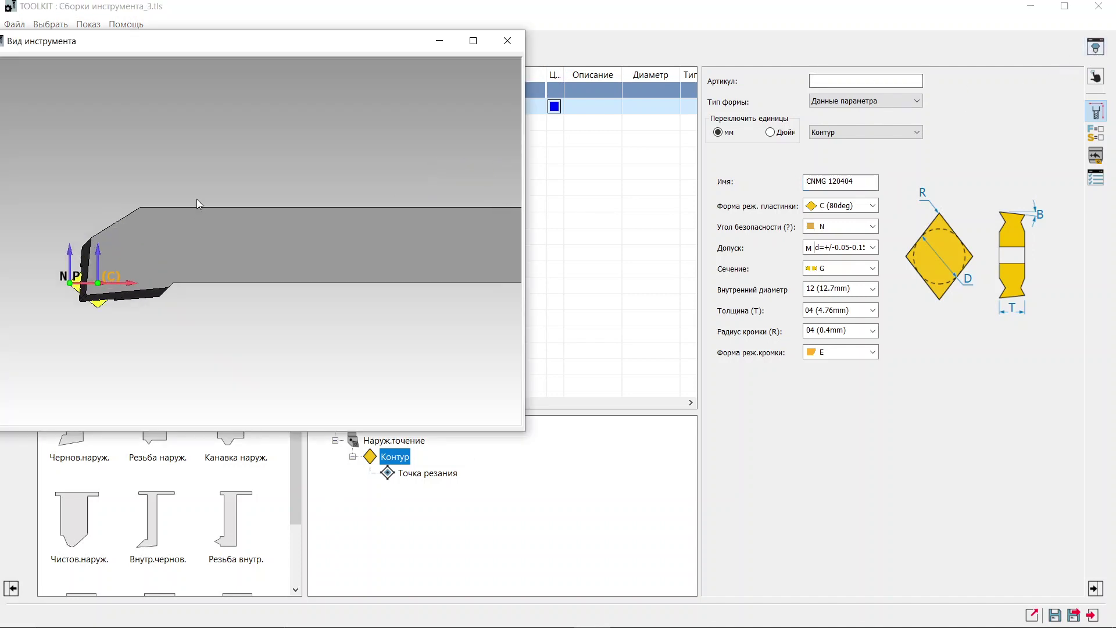
mouse_move(196, 199)
left_mouse_down()
mouse_move(208, 353)
mouse_move(251, 273)
mouse_move(185, 225)
mouse_move(135, 258)
mouse_move(201, 200)
mouse_move(232, 221)
mouse_move(487, 290)
left_mouse_up()
left_click(410, 442)
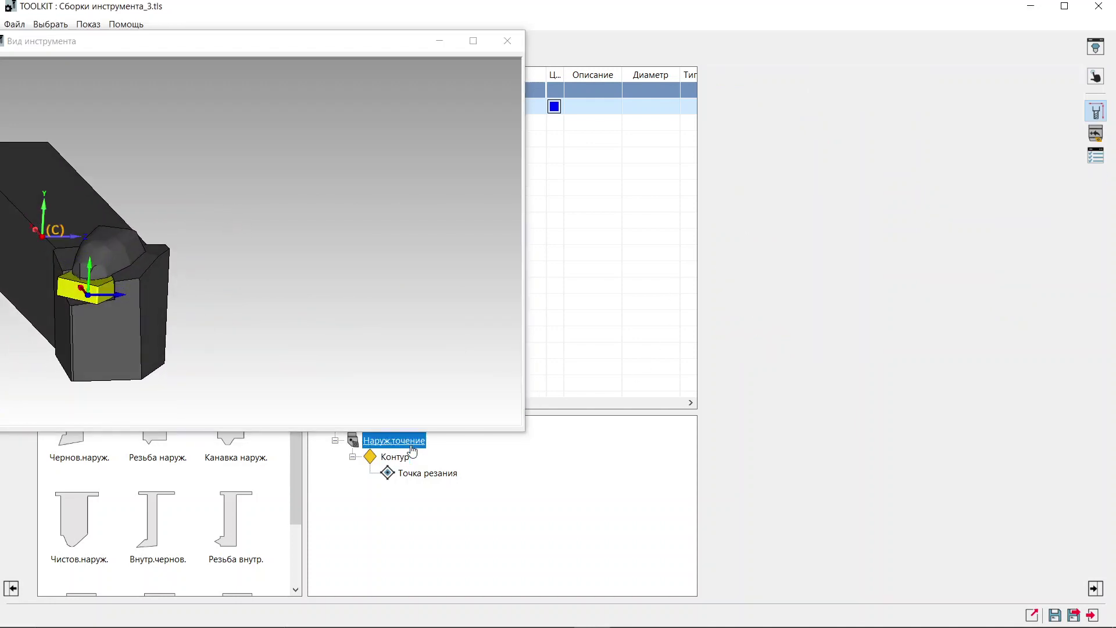
left_click(1096, 133)
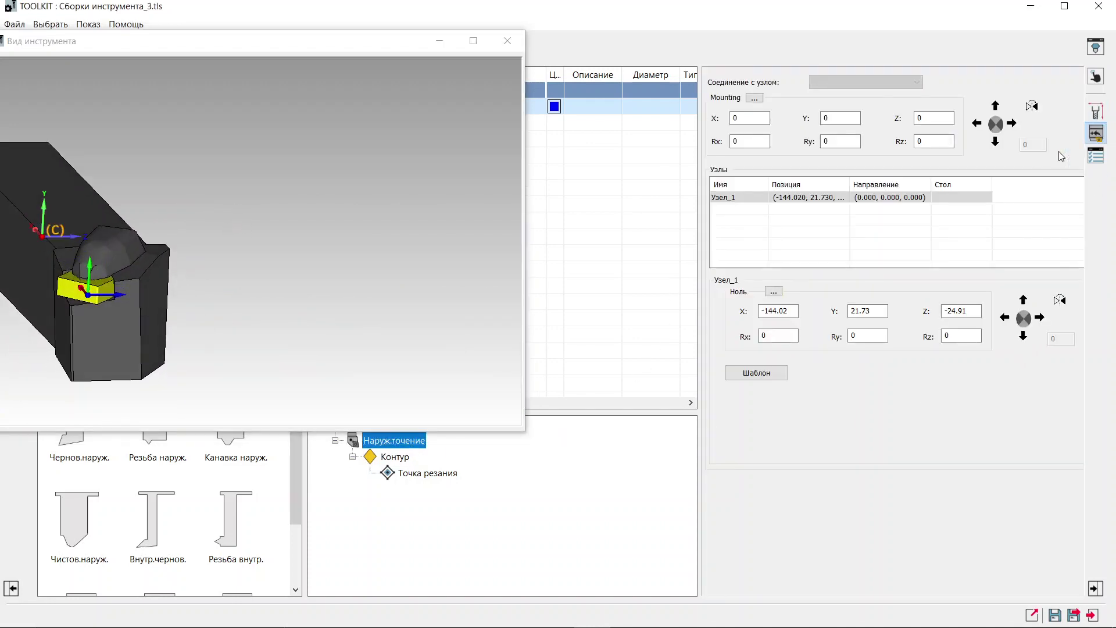
left_click(886, 336)
double_click(886, 337)
type("45")
left_click(778, 335)
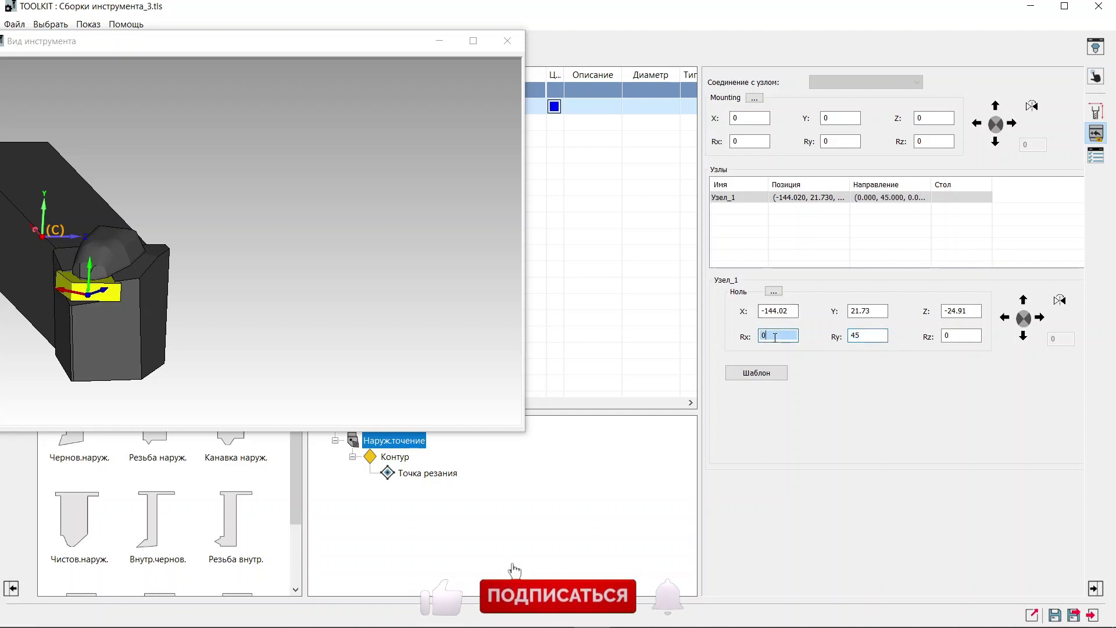
- Change Ry to -45°, check the insert tilt, and close the tool view
mouse_move(131, 244)
middle_mouse_down()
mouse_move(147, 340)
mouse_move(113, 207)
mouse_move(112, 243)
middle_mouse_up()
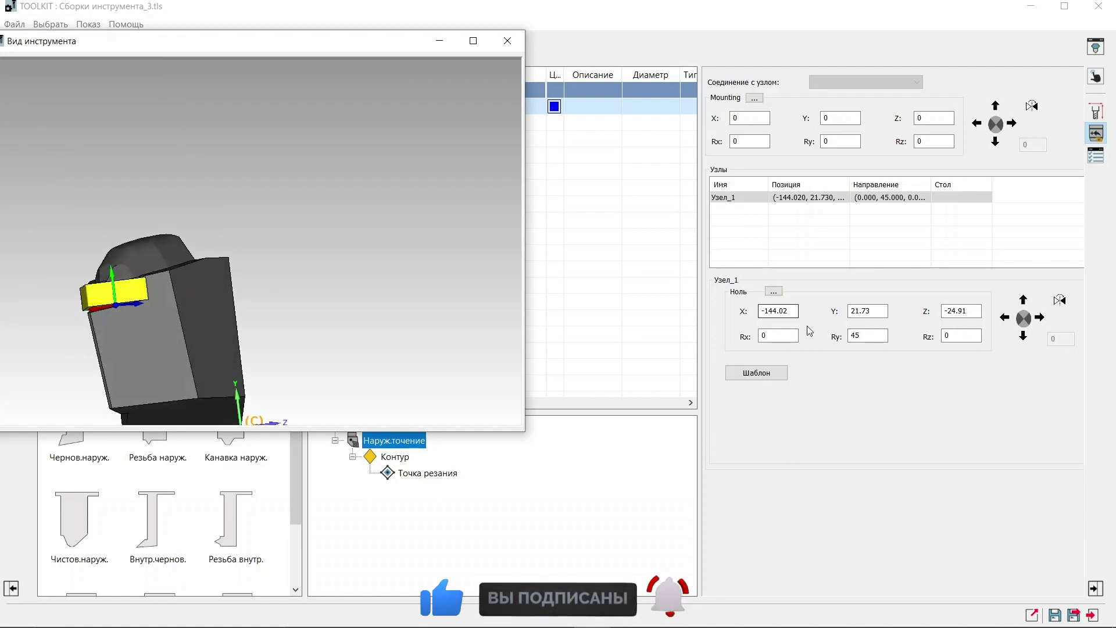
double_click(870, 336)
type("-")
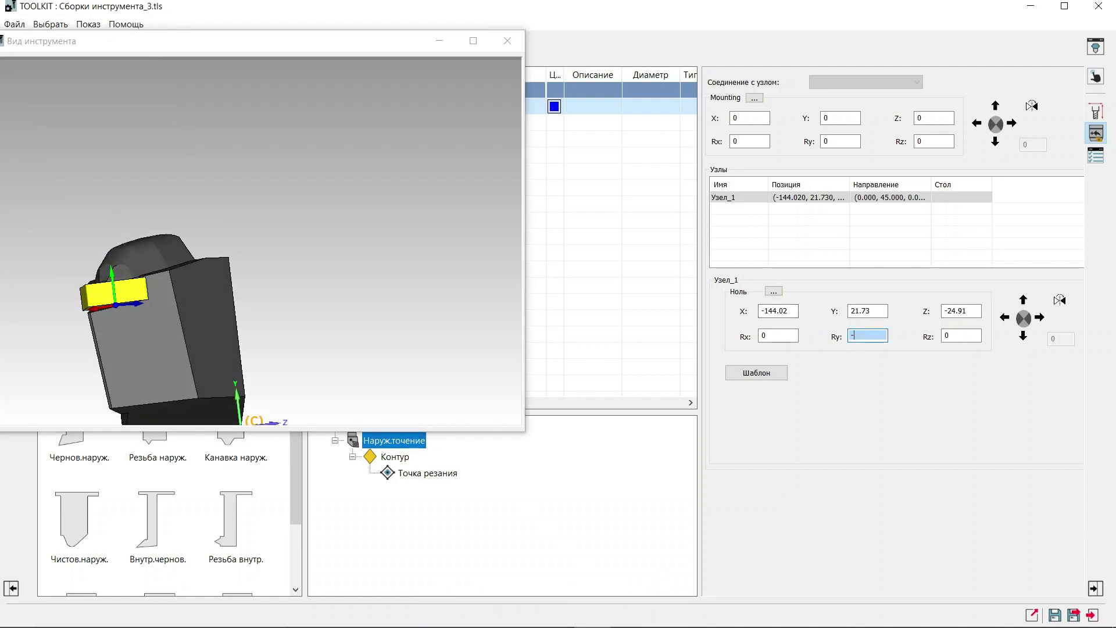
left_click(791, 336)
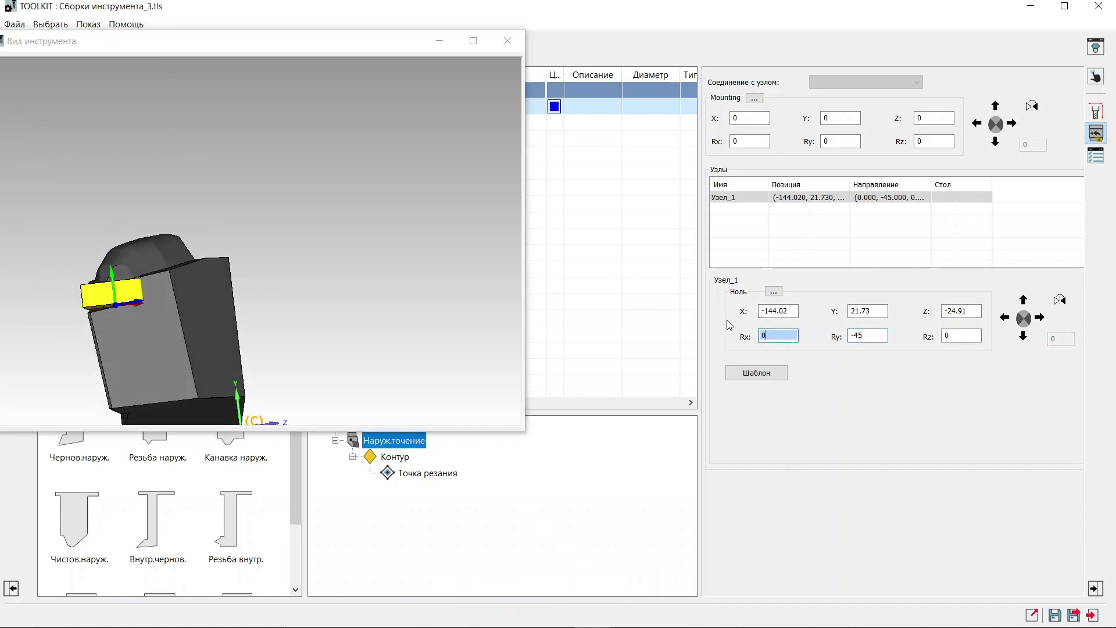
mouse_move(317, 250)
middle_mouse_down()
mouse_move(344, 271)
mouse_move(350, 253)
mouse_move(207, 310)
mouse_move(205, 263)
mouse_move(223, 254)
mouse_move(225, 267)
mouse_move(269, 254)
mouse_move(293, 263)
middle_mouse_up()
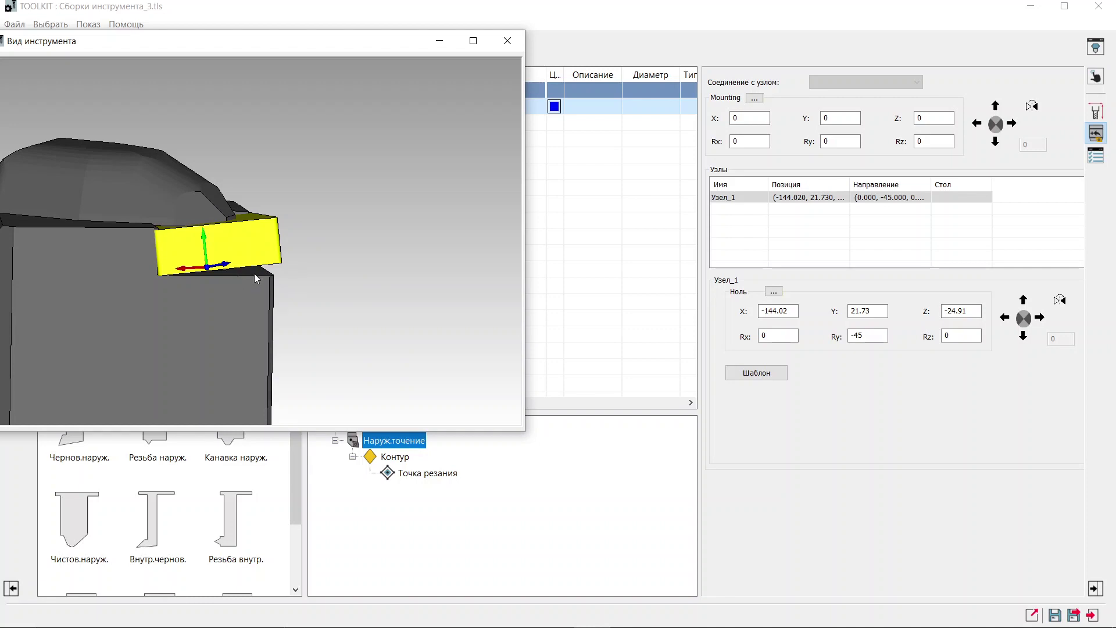
left_click(521, 46)
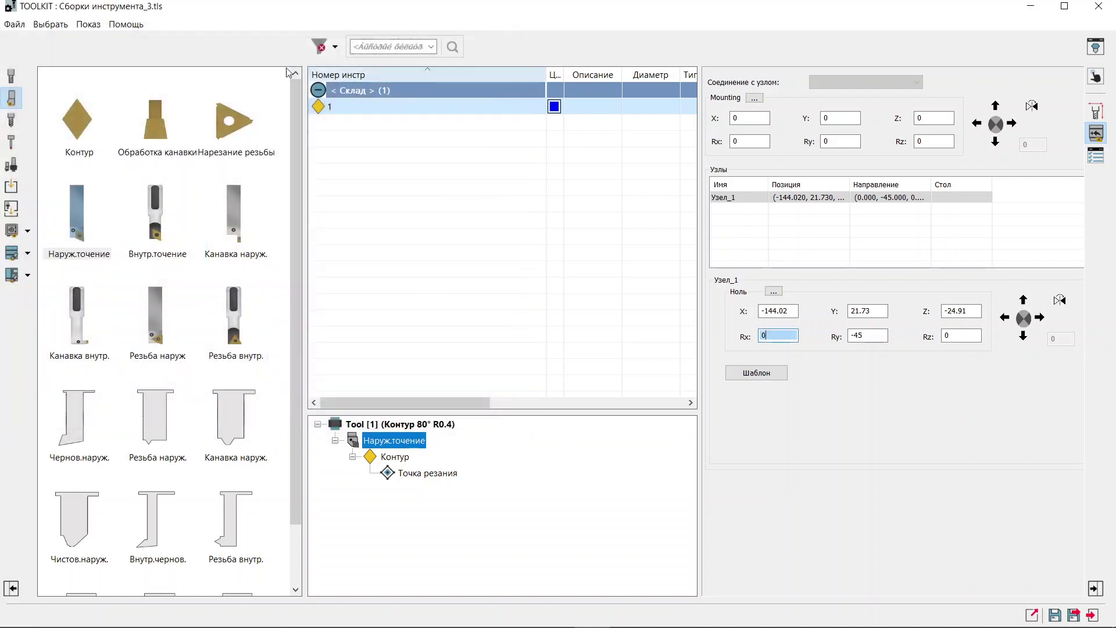
- Save the tool assembly as 2525M.tls and close ToolKit
left_click(14, 25)
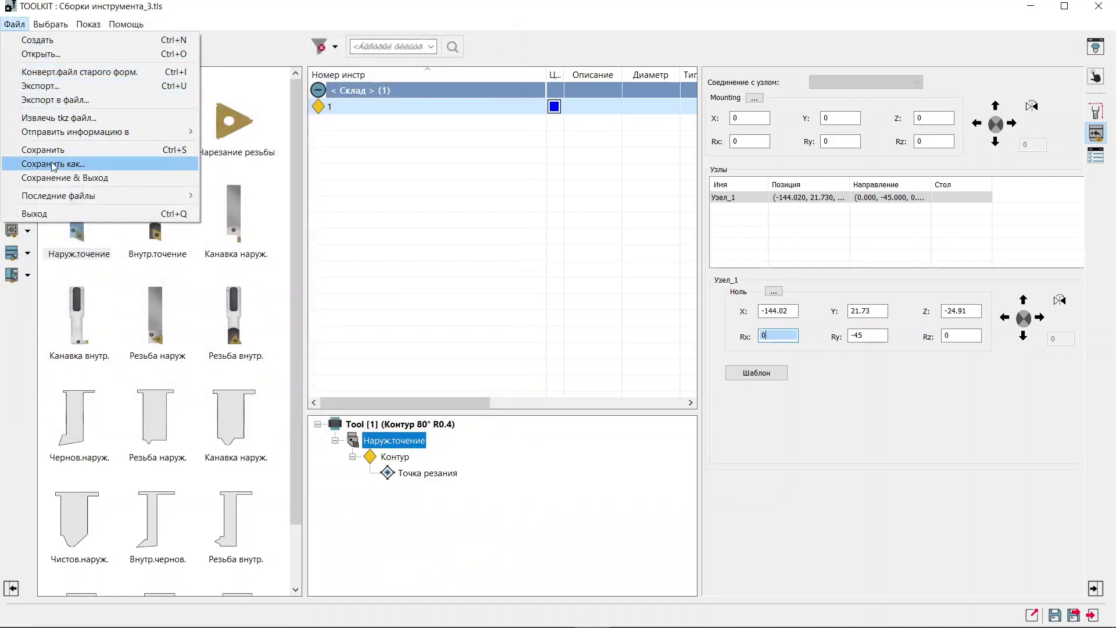
left_click(44, 163)
left_click(530, 517)
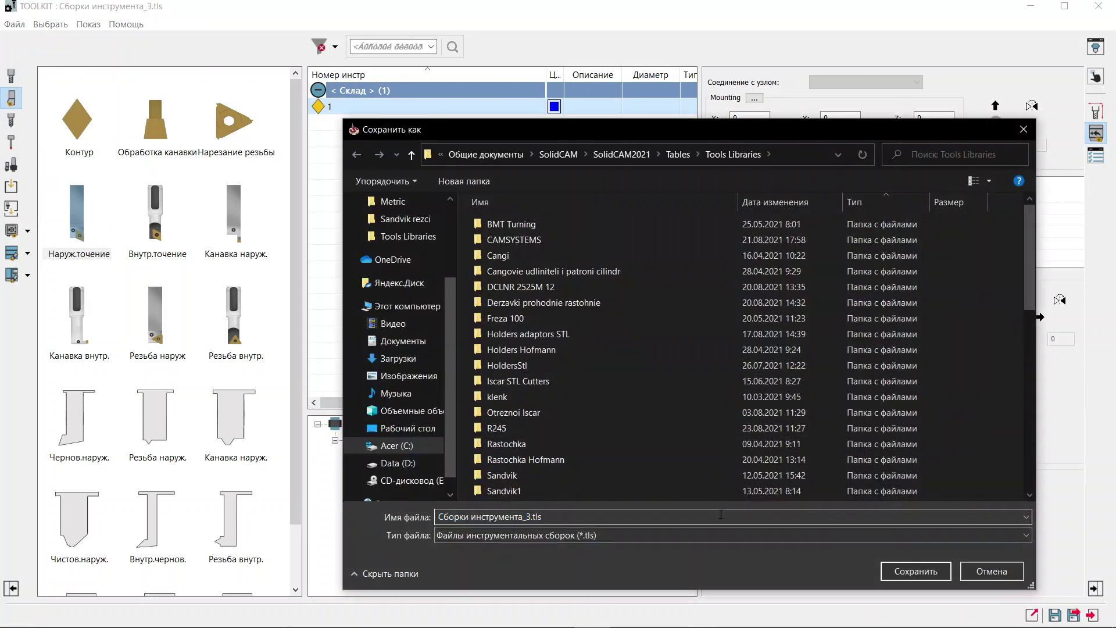
key("BackSpace")
key("BackSpace")
key("BackSpace")
key("BackSpace")
key("BackSpace")
key("BackSpace")
type("2525M")
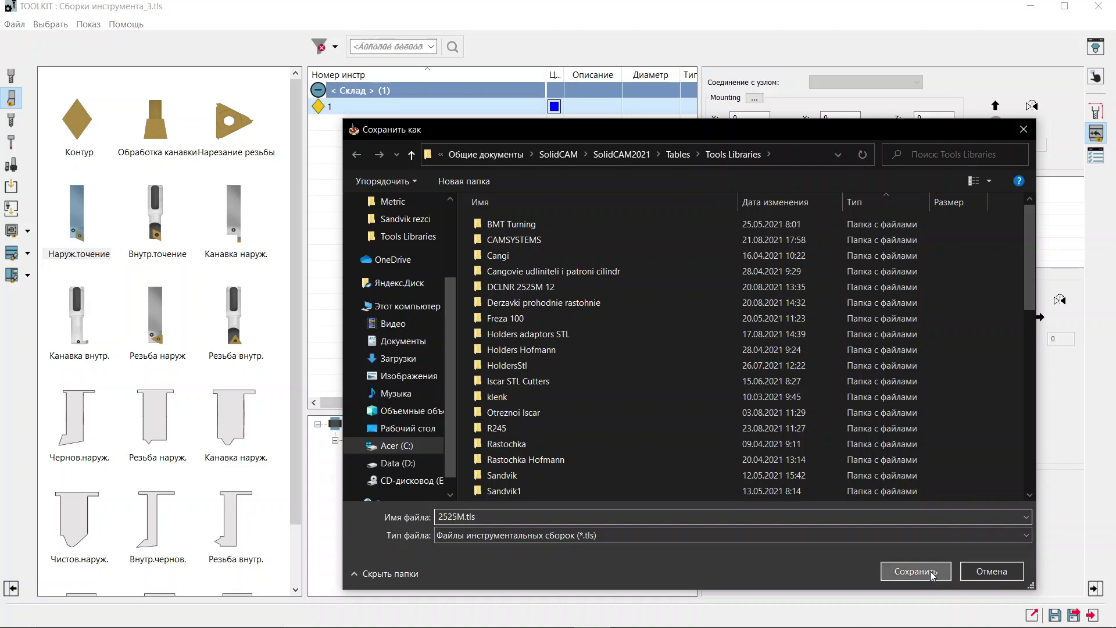
left_click(933, 571)
left_click(1095, 18)
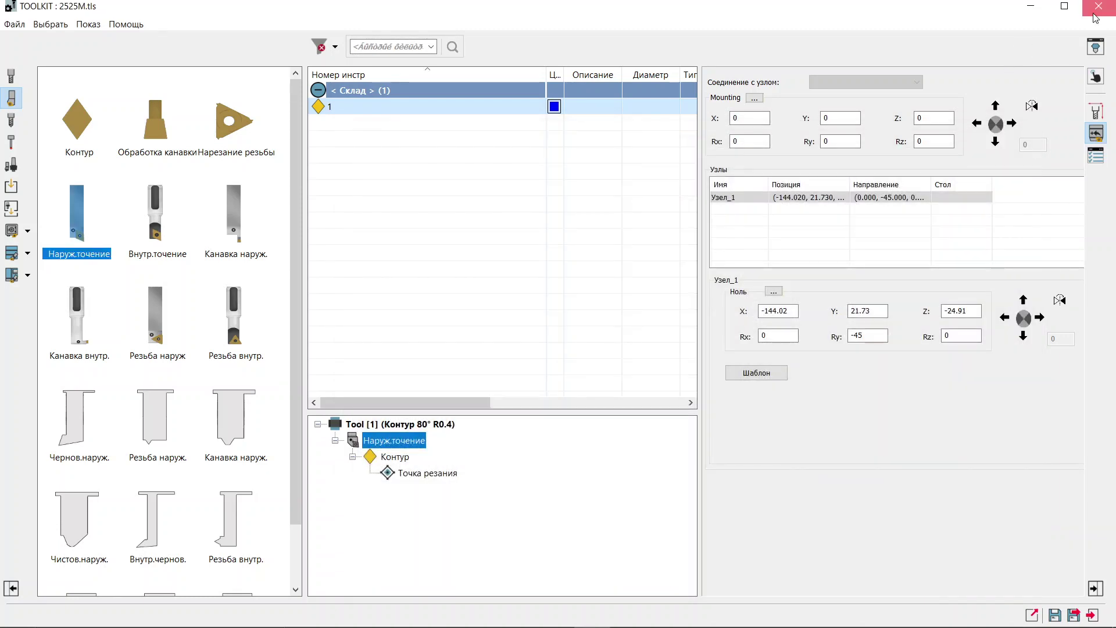
scroll(401, 339, "down", 2)
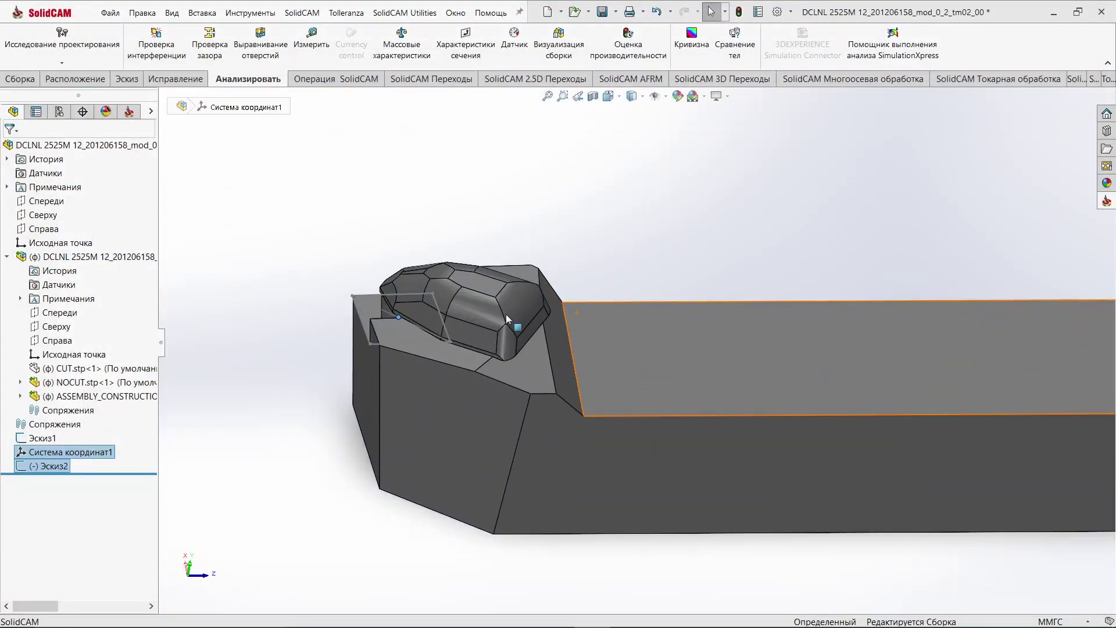
scroll(401, 339, "down", 2)
middle_click_drag(401, 339, 318, 407)
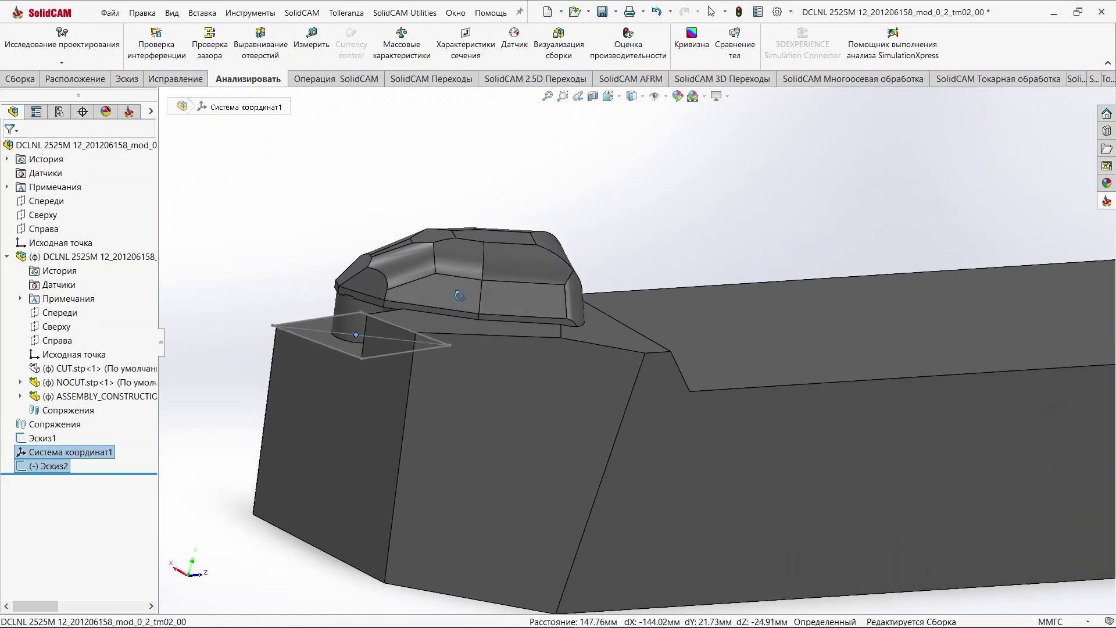
left_click(42, 438)
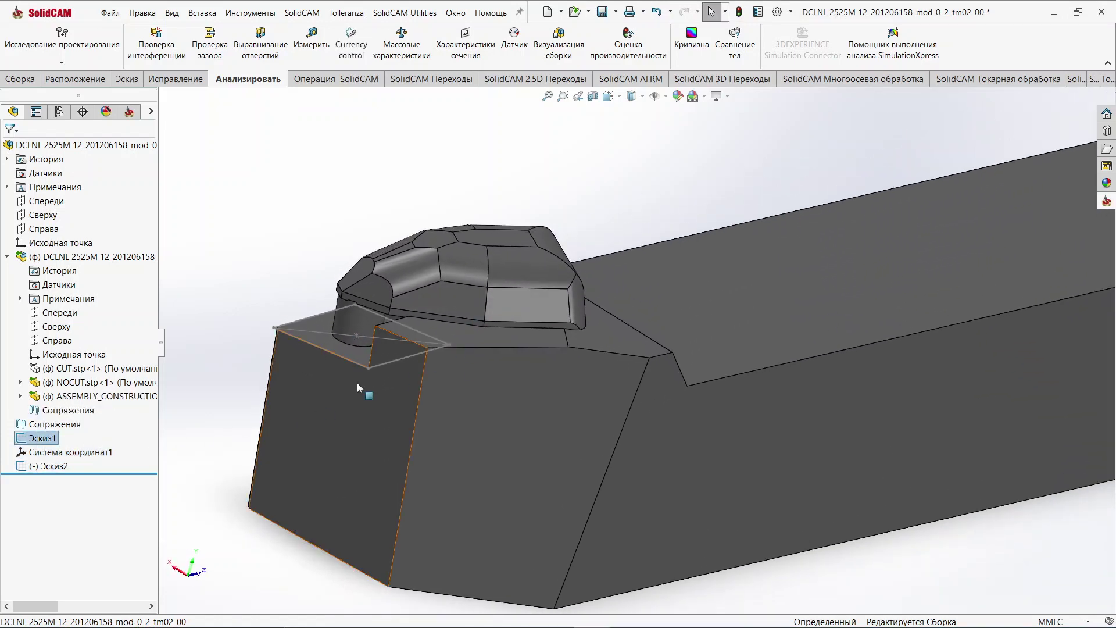
middle_click_drag(832, 288, 817, 311)
scroll(816, 312, "up", 2)
scroll(668, 317, "up", 2)
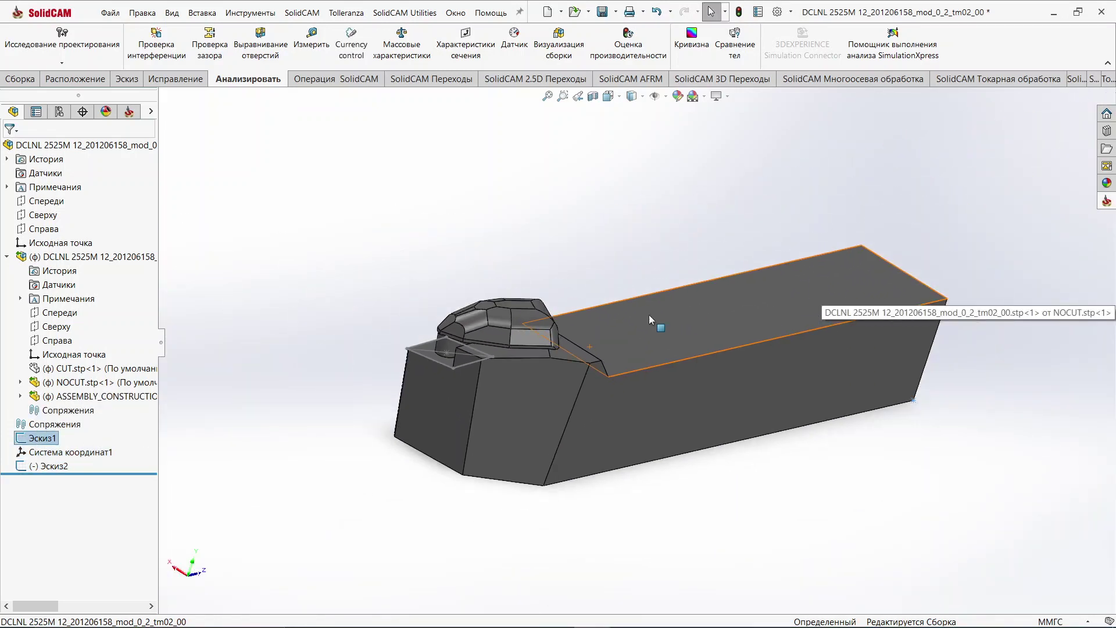
mouse_move(649, 316)
middle_mouse_down()
mouse_move(546, 296)
mouse_move(612, 366)
middle_mouse_up()
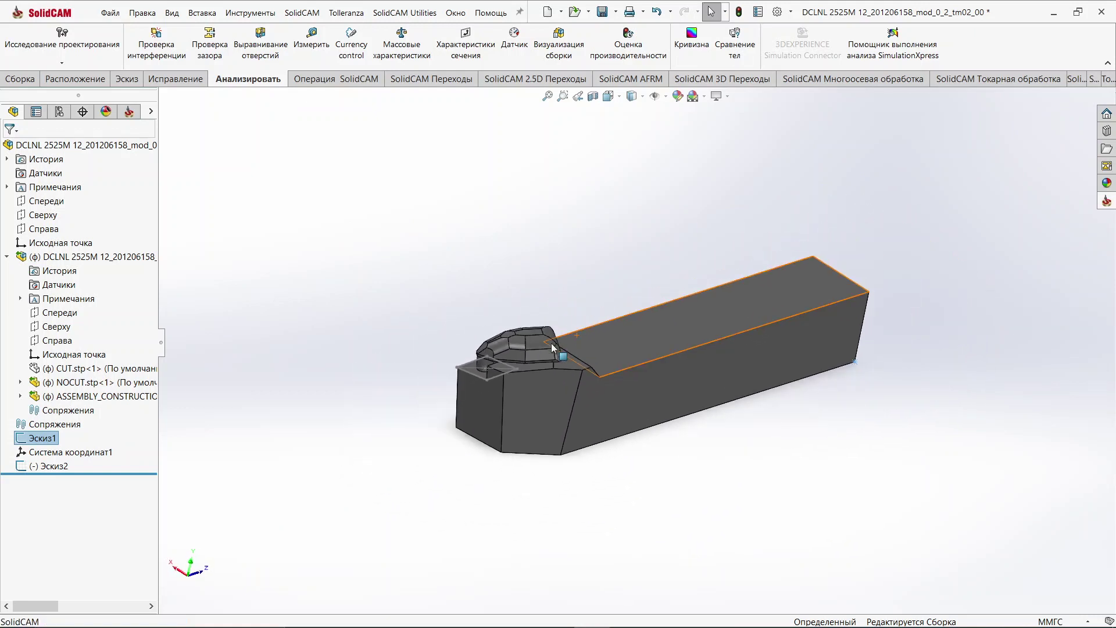
scroll(613, 365, "down", 3)
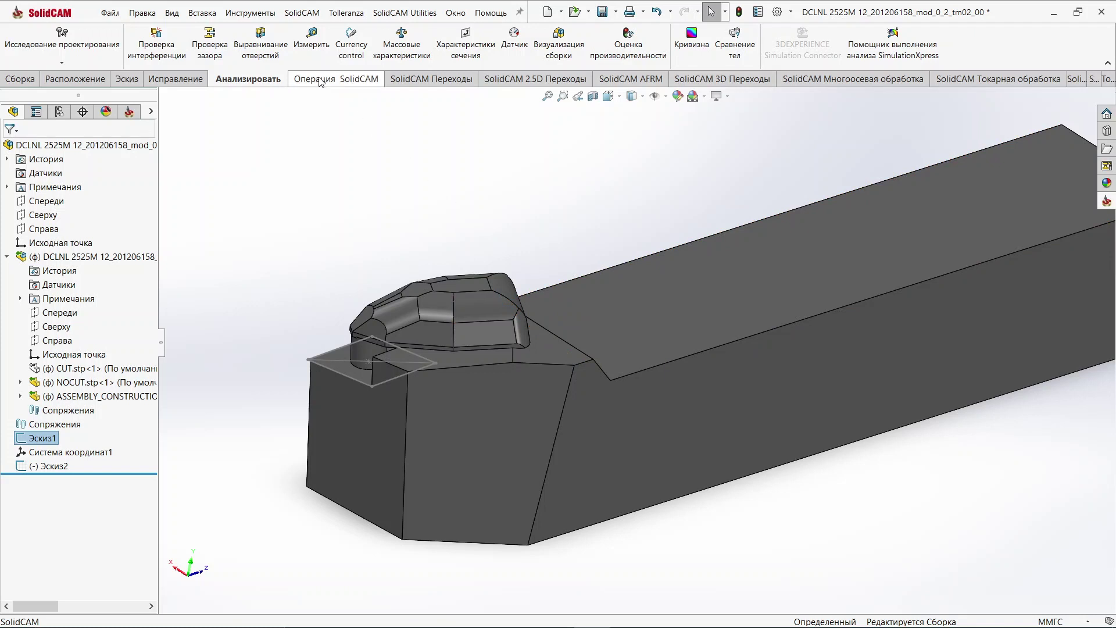
left_click(312, 38)
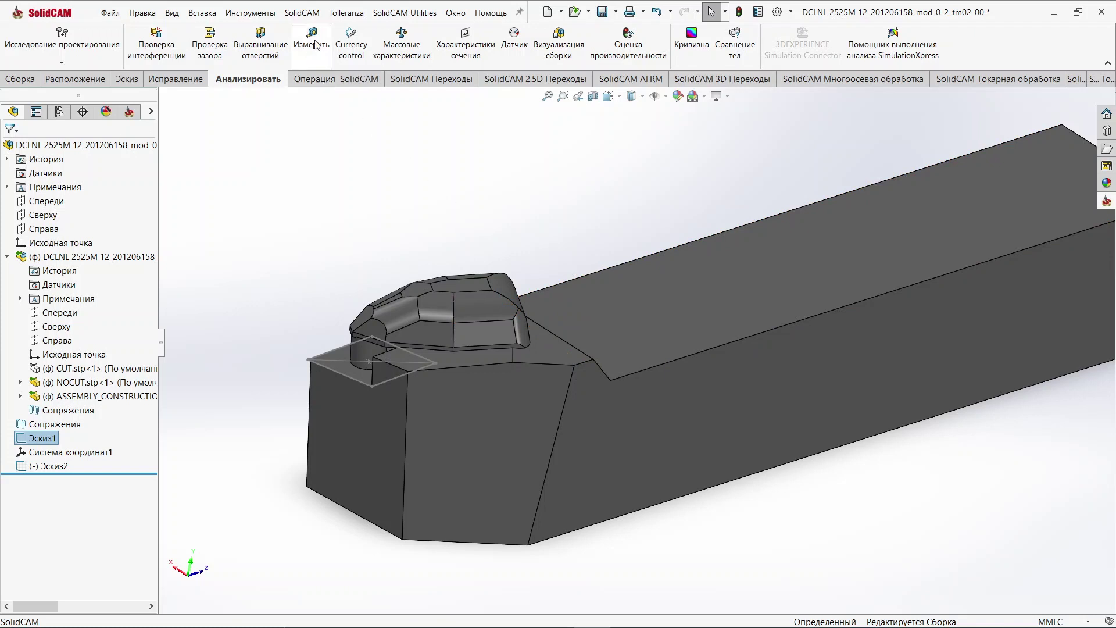
left_click(685, 308)
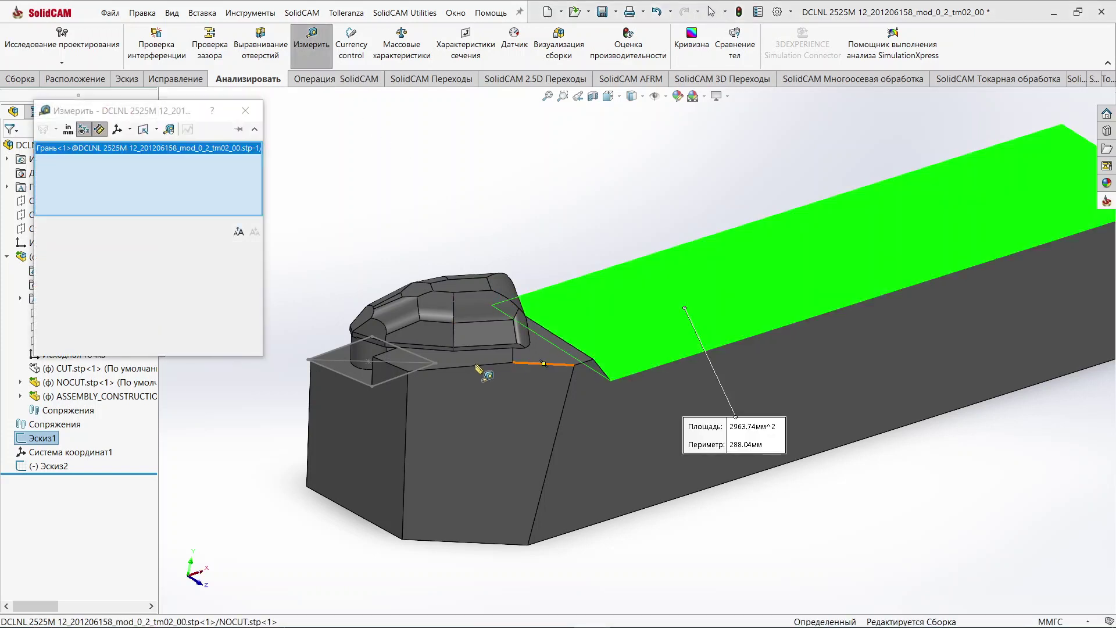
left_click(353, 371)
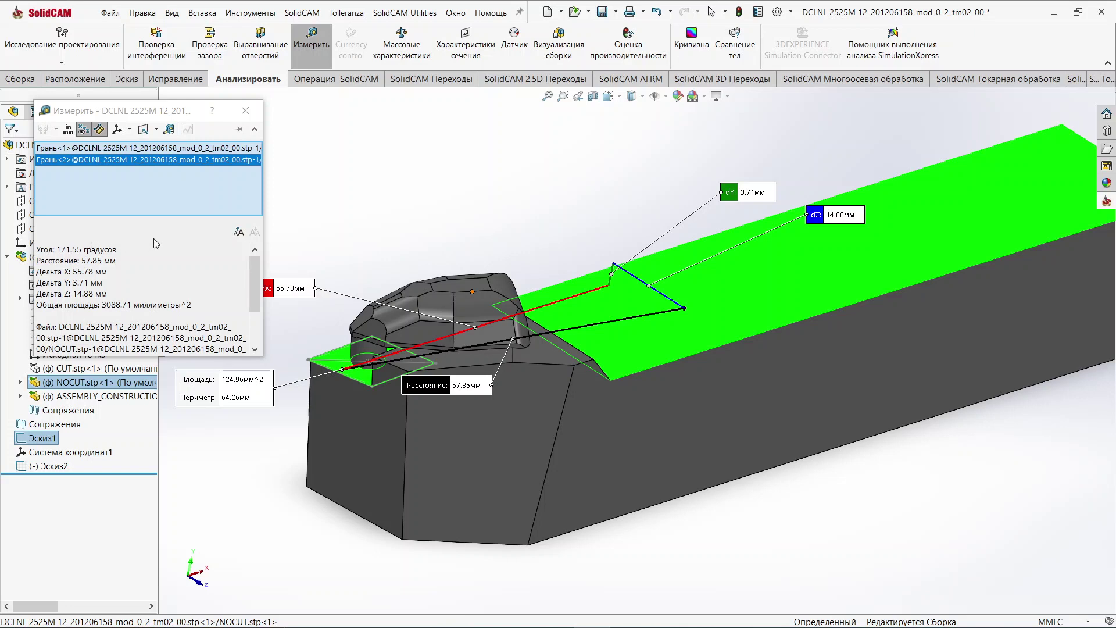
left_click(248, 117)
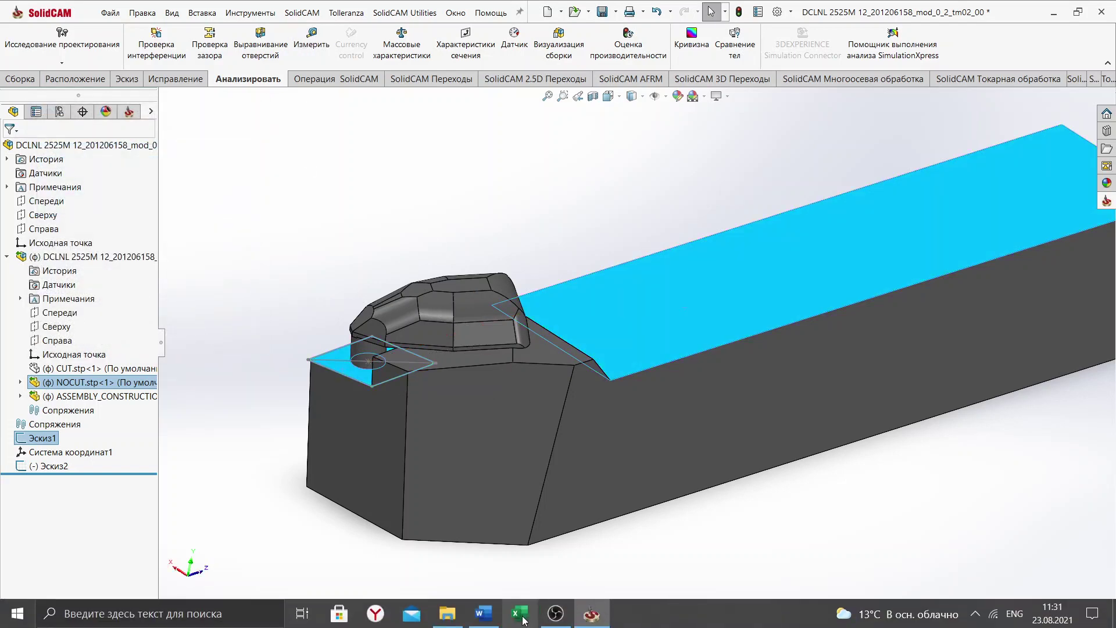
- Open 2525M.tls in the ToolKit assembly tool editor and show the Узел_1 node coordinates
left_click(605, 198)
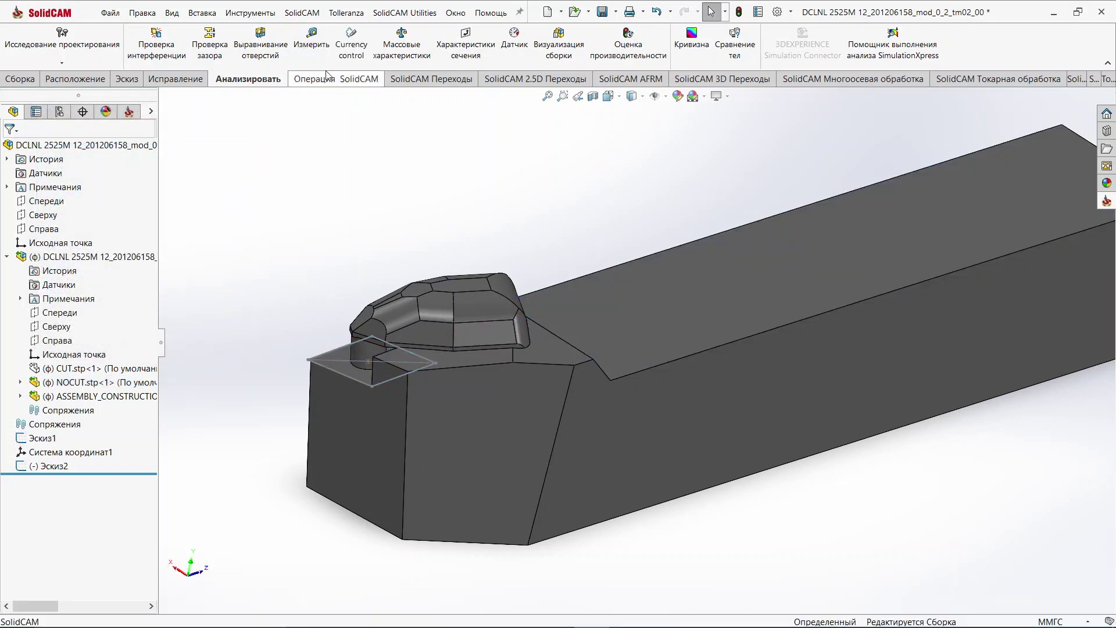
left_click(302, 12)
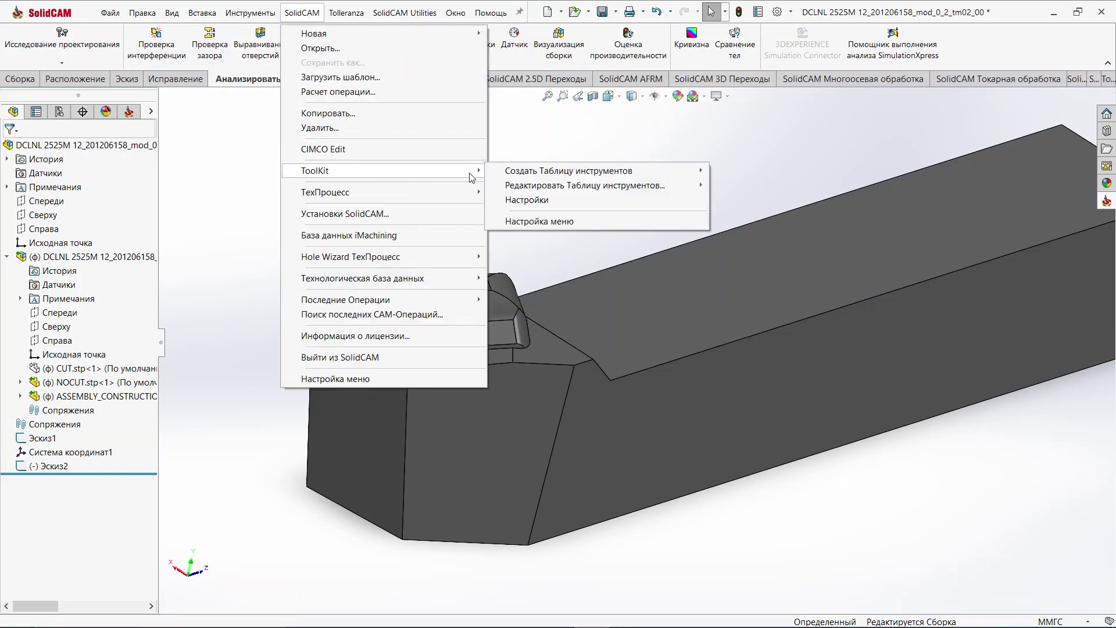
mouse_move(584, 184)
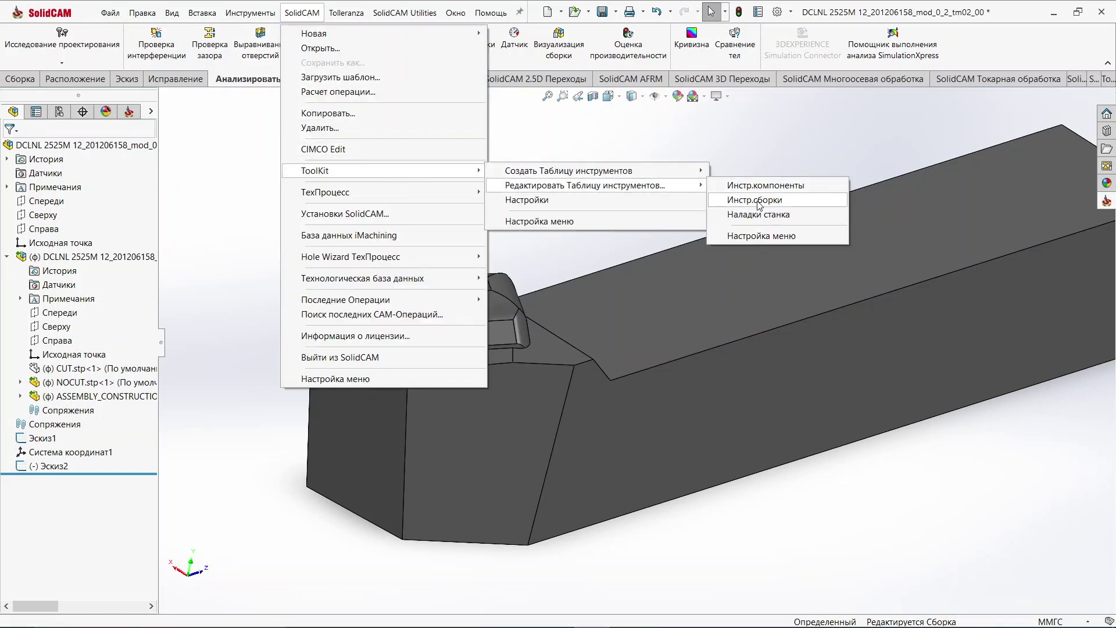
left_click(758, 202)
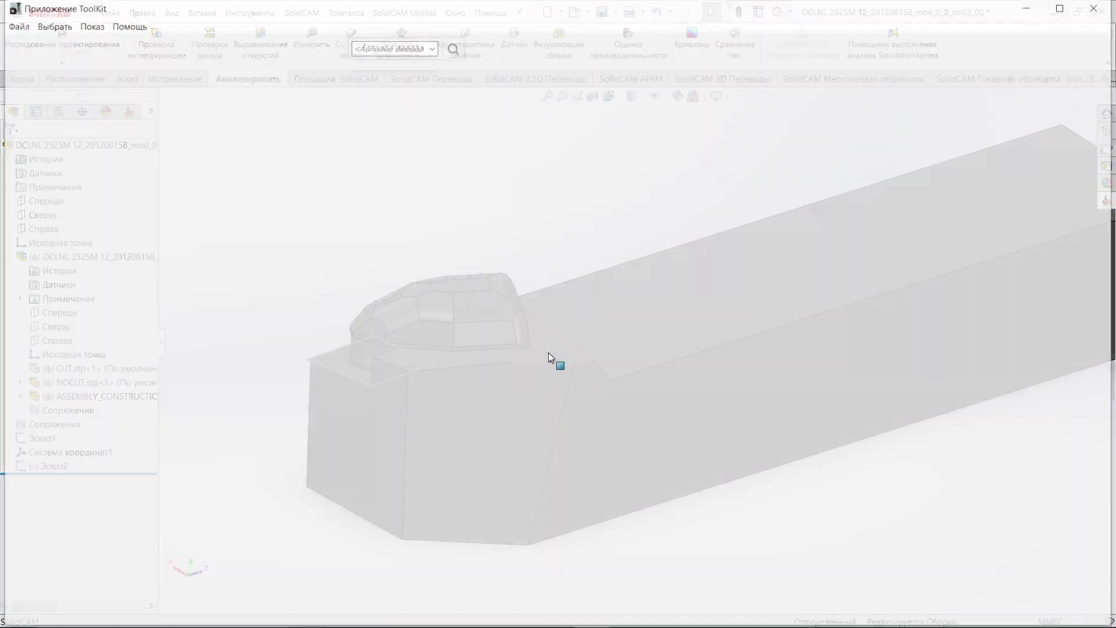
scroll(613, 423, "down", 3)
scroll(622, 457, "down", 1)
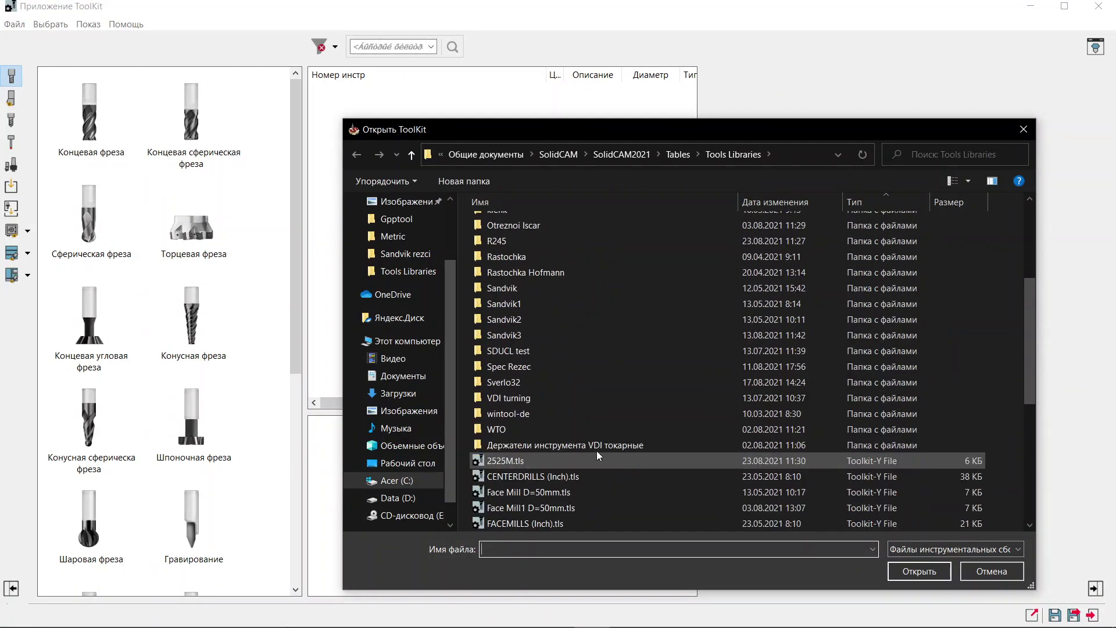
left_click(511, 463)
left_click(936, 575)
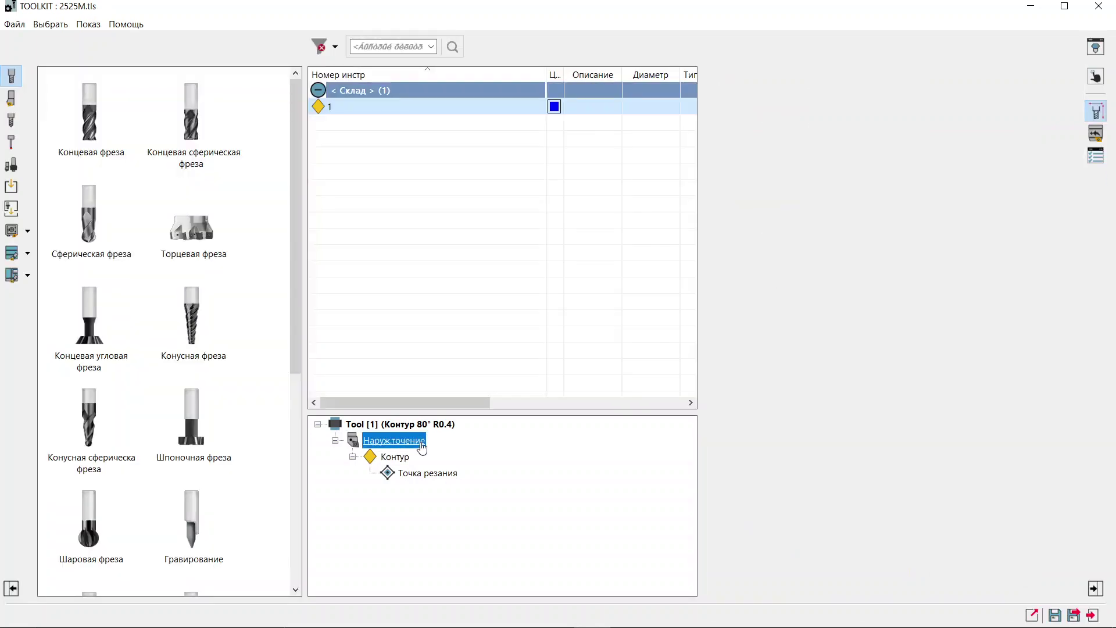
left_click(1096, 133)
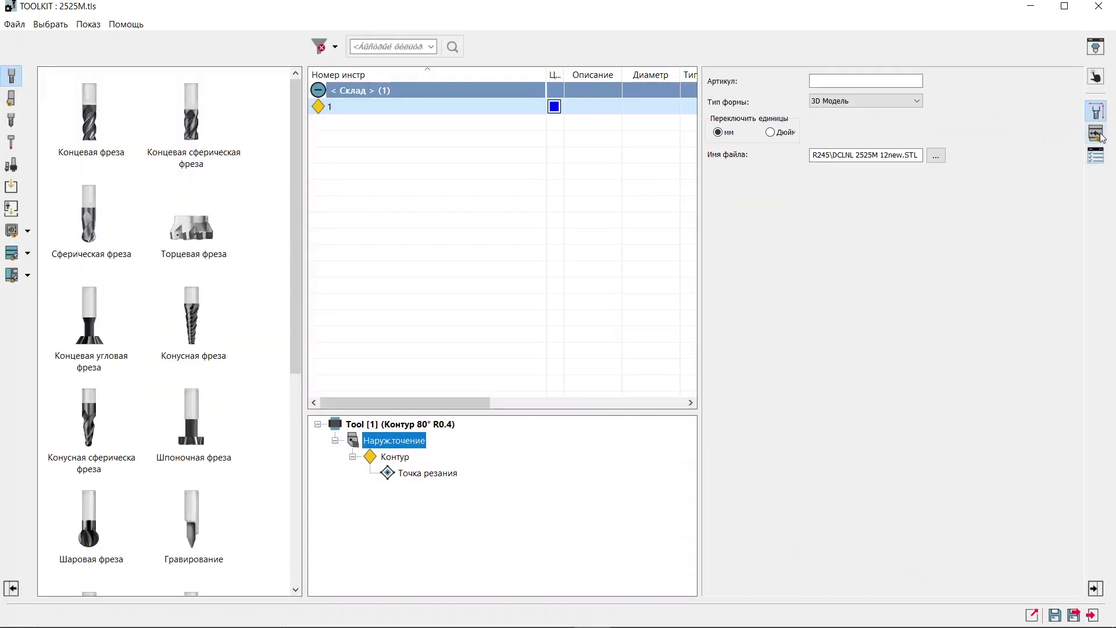
- Open the 3D tool preview and set Узел_1's Rz rotation to 8.45
left_click(1104, 57)
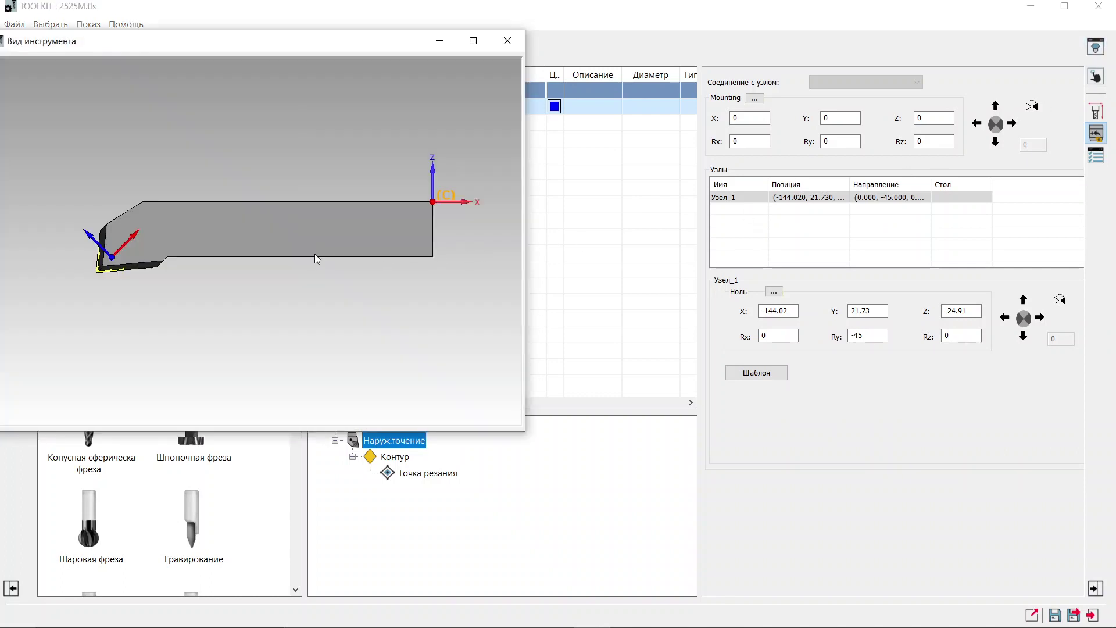
left_click_drag(195, 202, 219, 329)
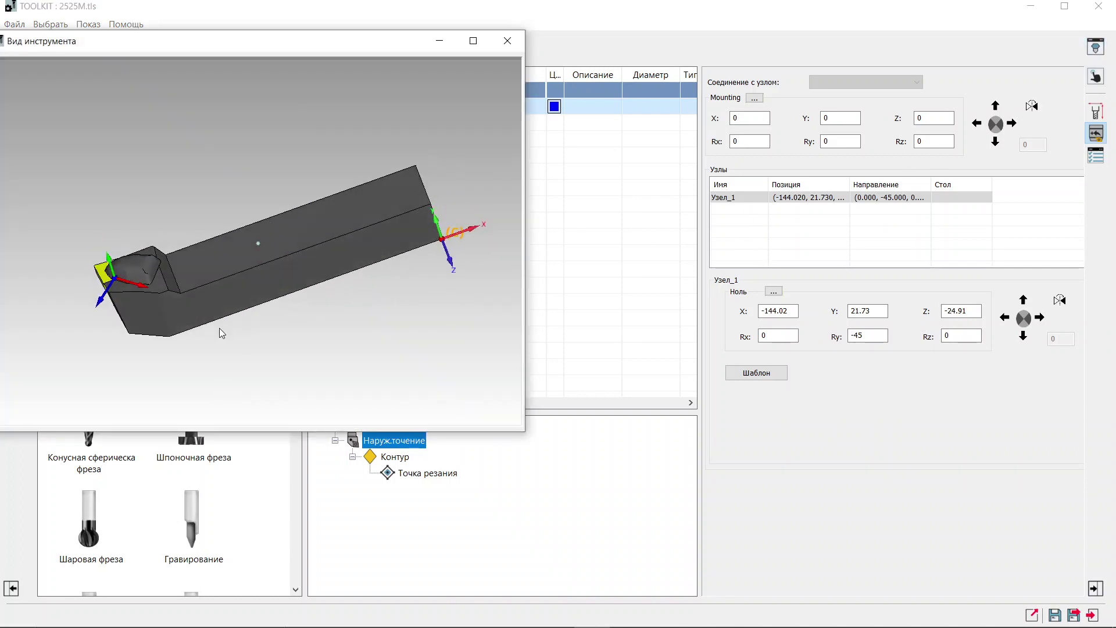
left_click(947, 338)
type("8.45")
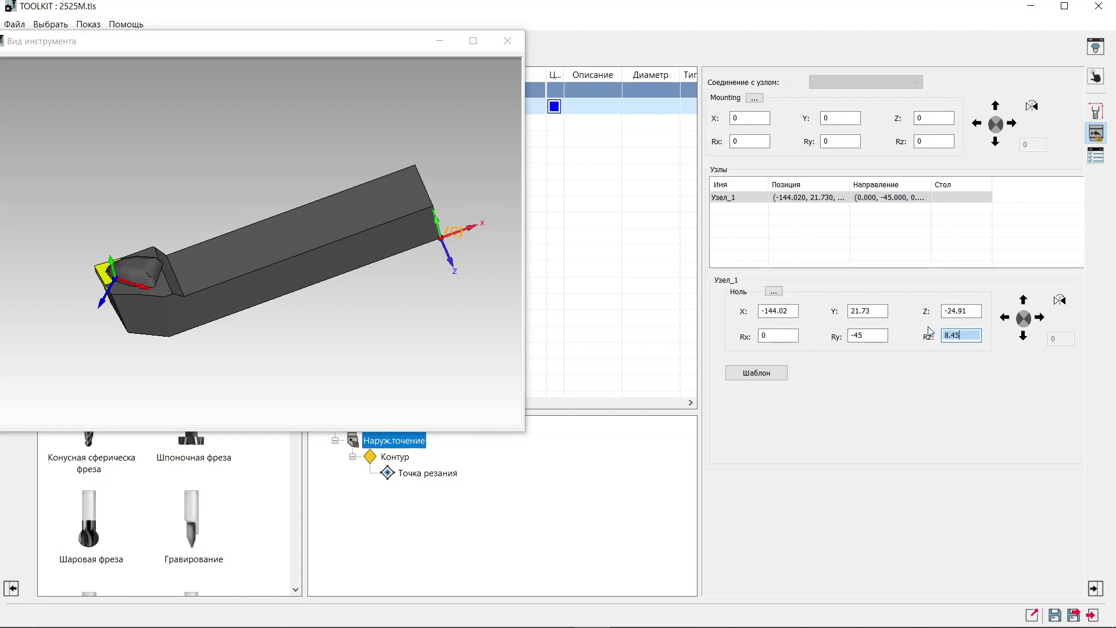
left_click(872, 336)
- Zoom and orbit the 3D preview to inspect the insert from the side
left_click(229, 179)
scroll(146, 306, "up", 2)
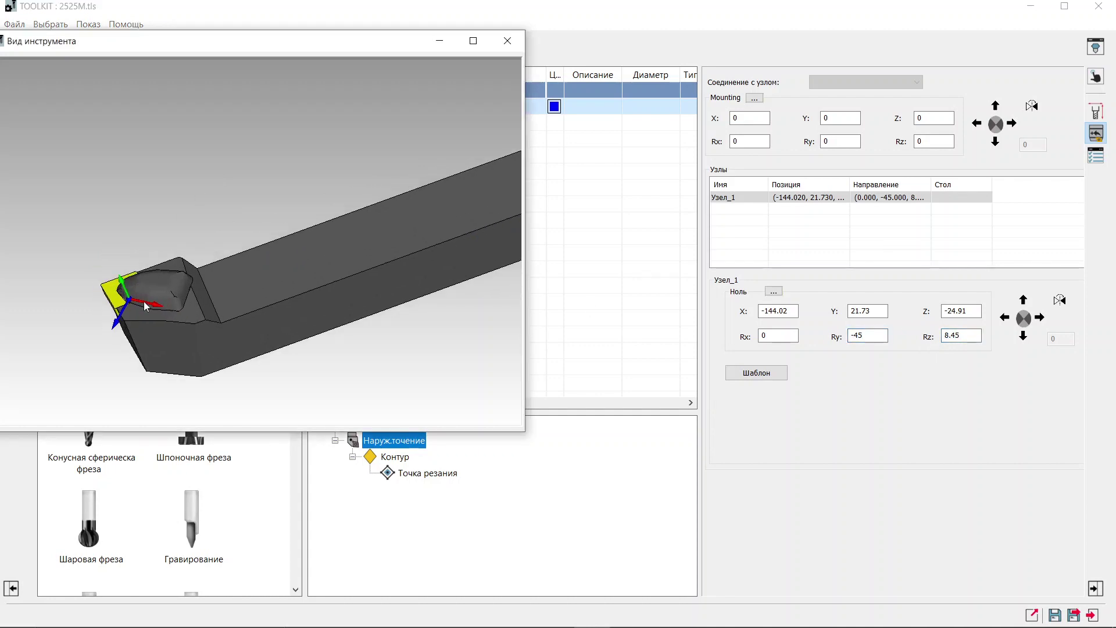
mouse_move(146, 306)
middle_mouse_down()
mouse_move(244, 244)
mouse_move(361, 214)
mouse_move(344, 270)
middle_mouse_up()
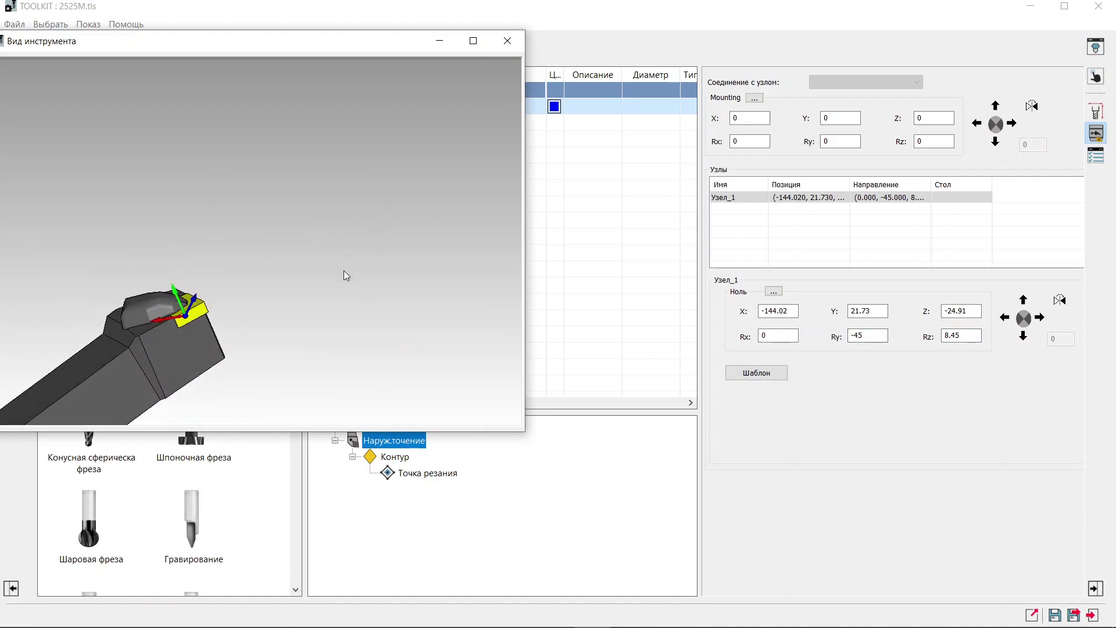
scroll(134, 343, "up", 1)
scroll(134, 343, "up", 2)
scroll(190, 309, "up", 2)
scroll(193, 264, "up", 2)
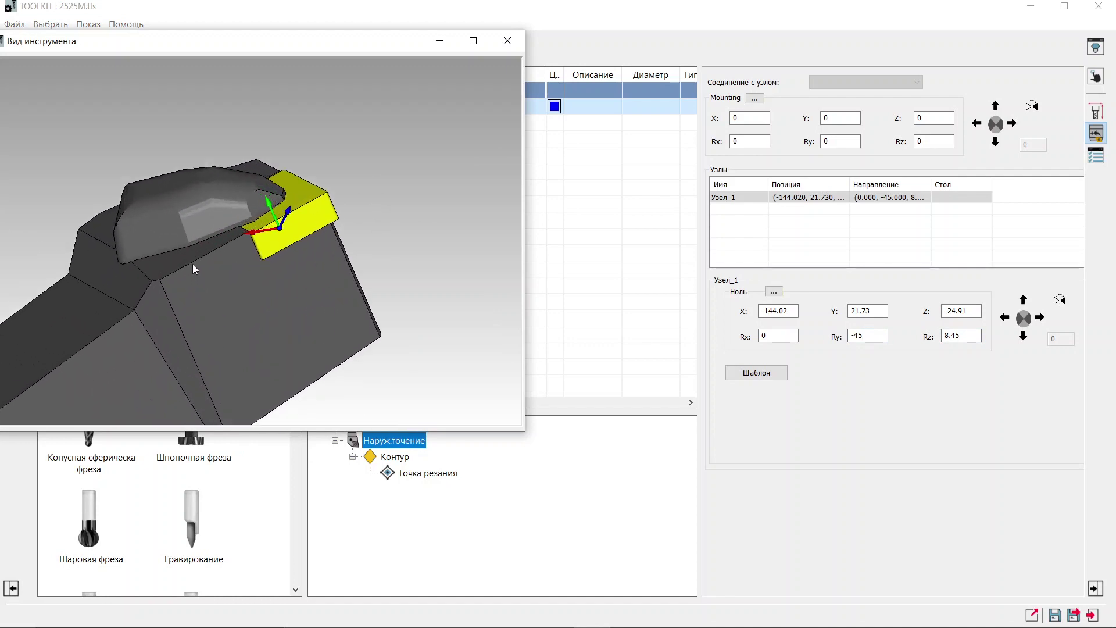
mouse_move(193, 264)
middle_mouse_down()
mouse_move(204, 197)
mouse_move(148, 266)
middle_mouse_up()
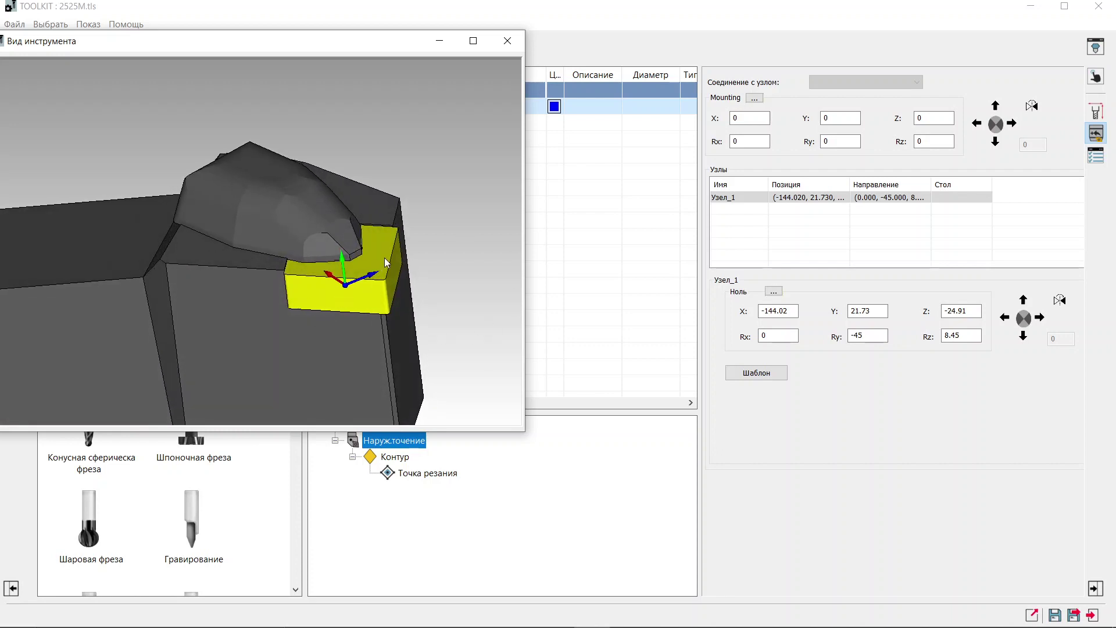
- Select the Контур insert and try a 08 (0.8 mm) corner radius
left_click(400, 459)
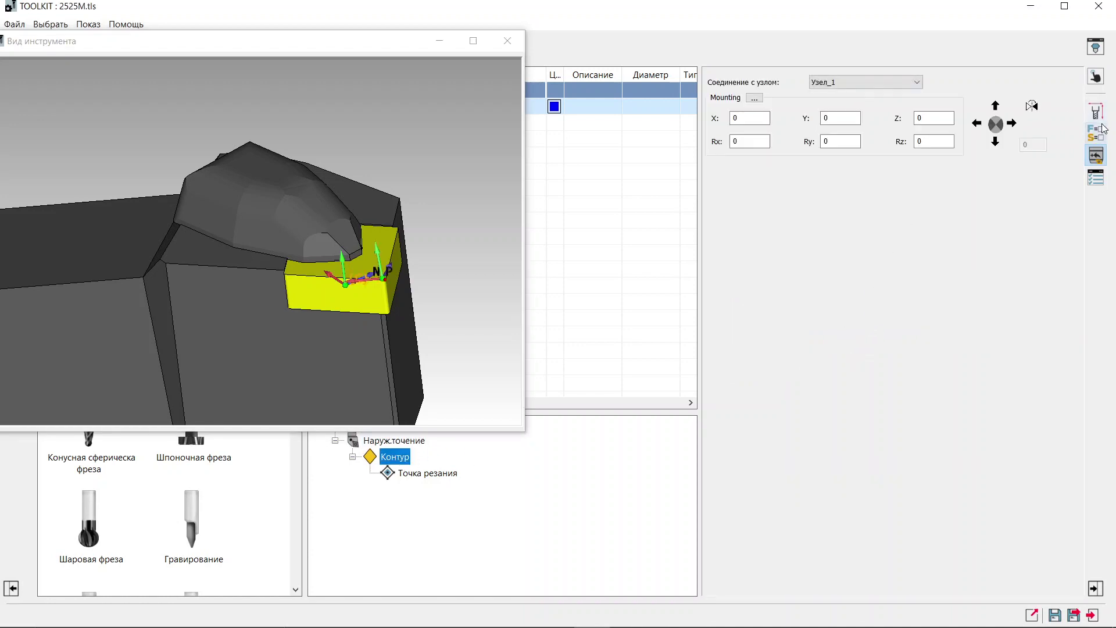
left_click(1096, 112)
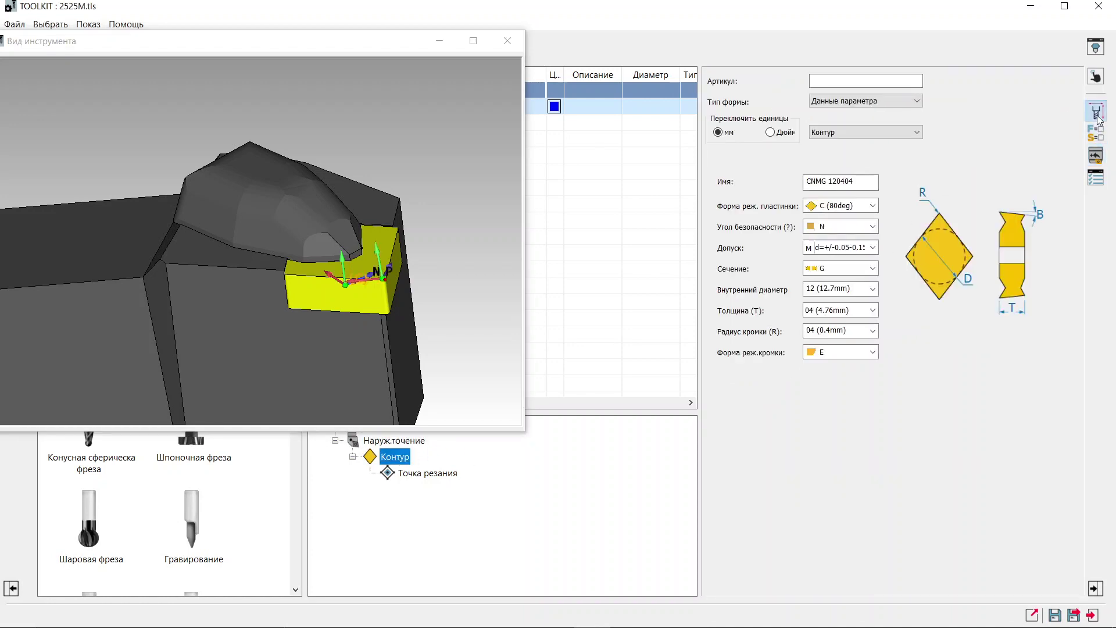
left_click(873, 331)
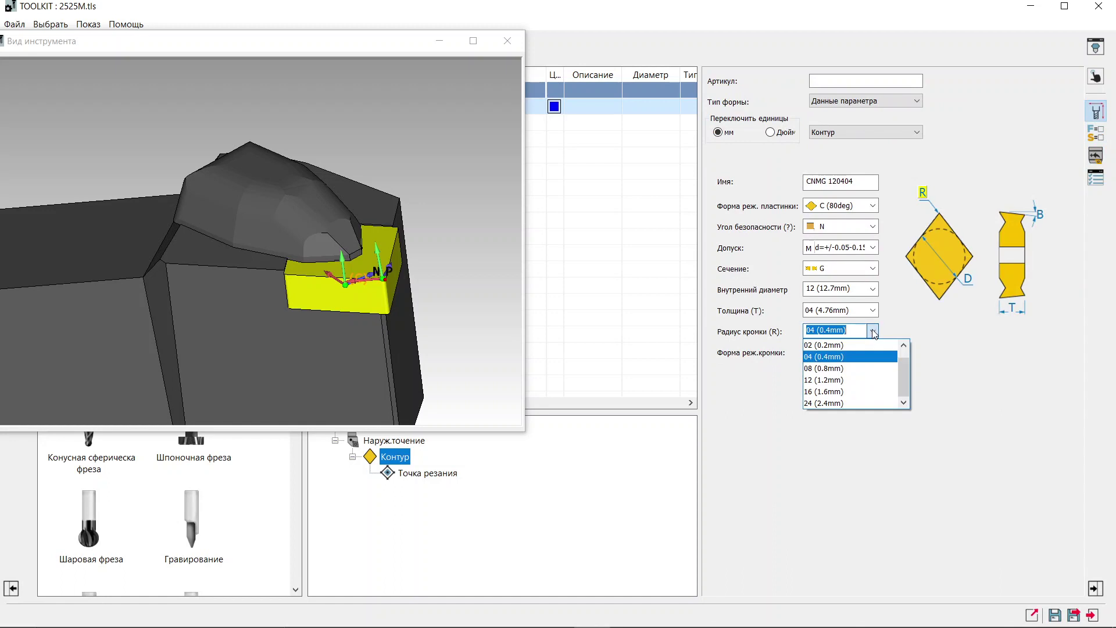
left_click(850, 375)
scroll(332, 218, "up", 2)
scroll(339, 290, "up", 2)
scroll(322, 286, "up", 3)
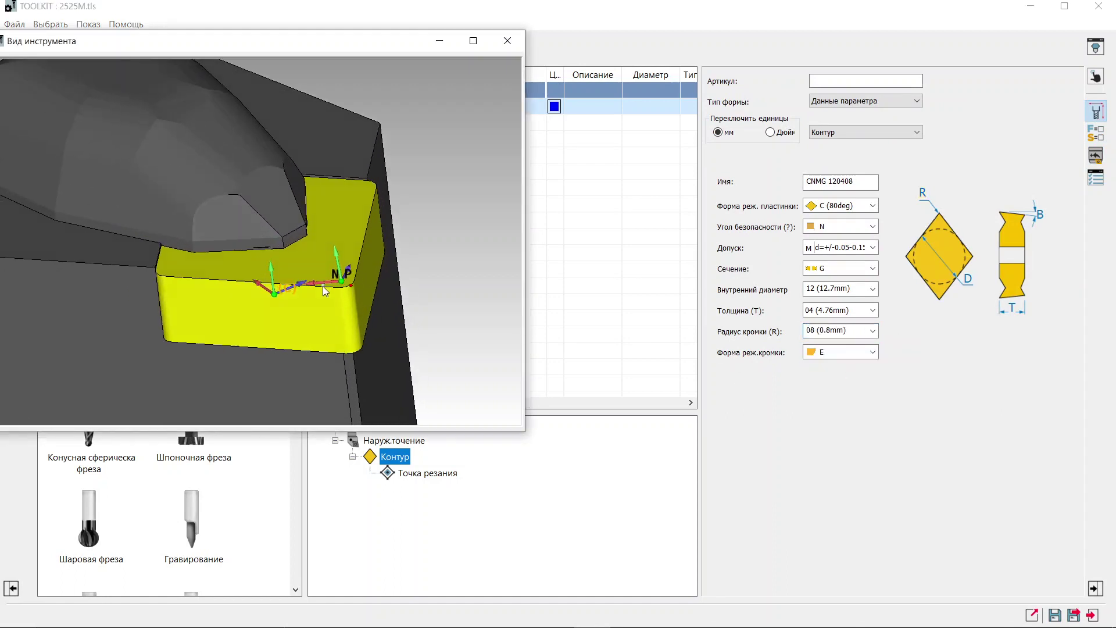
middle_click_drag(322, 286, 334, 344)
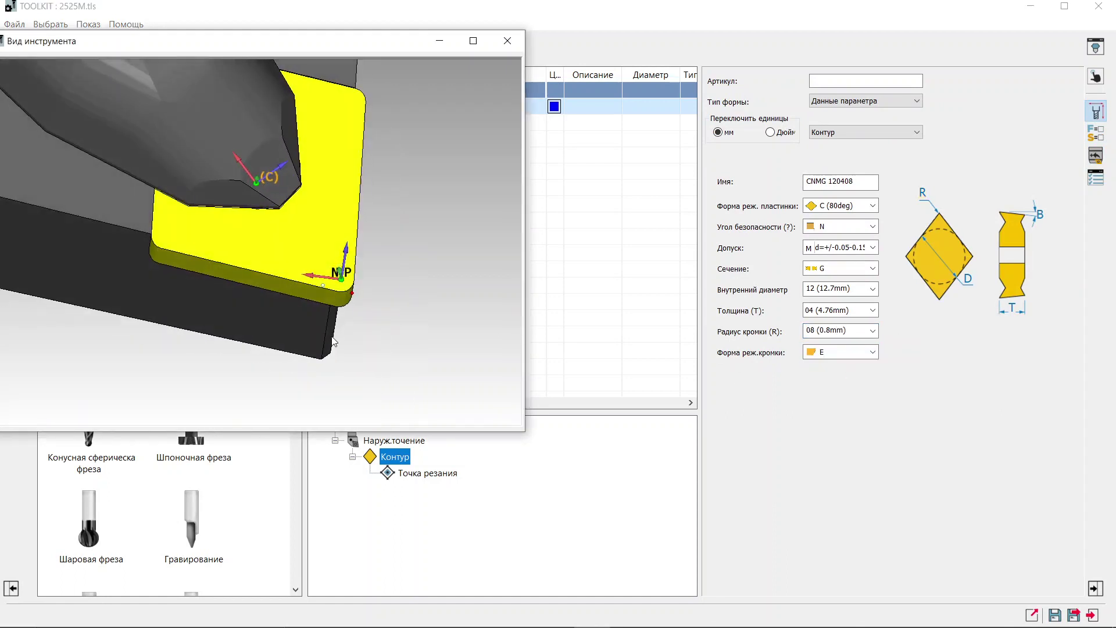
- Try a 12 (1.2 mm) corner radius, then settle on 02 (0.2 mm)
left_click(871, 330)
left_click(850, 381)
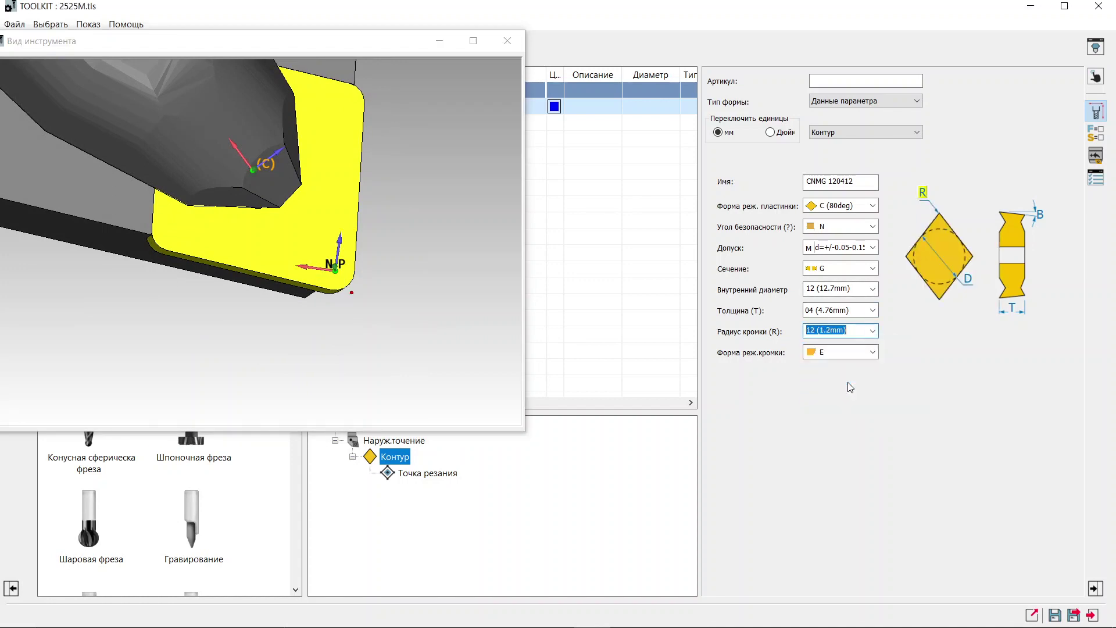
left_click(872, 331)
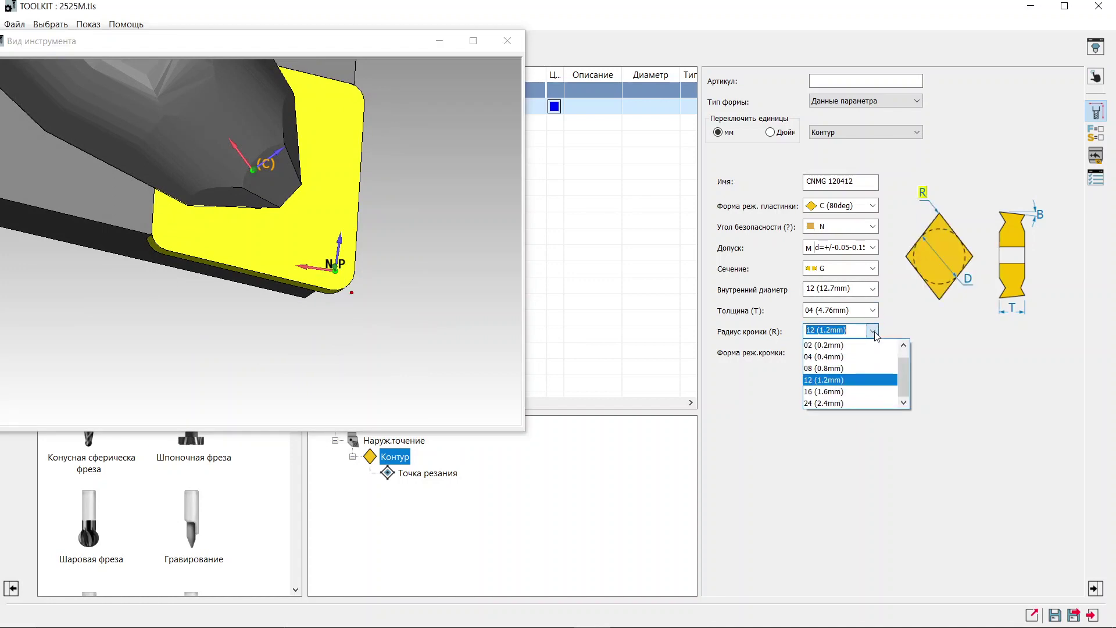
left_click(870, 346)
left_click(421, 244)
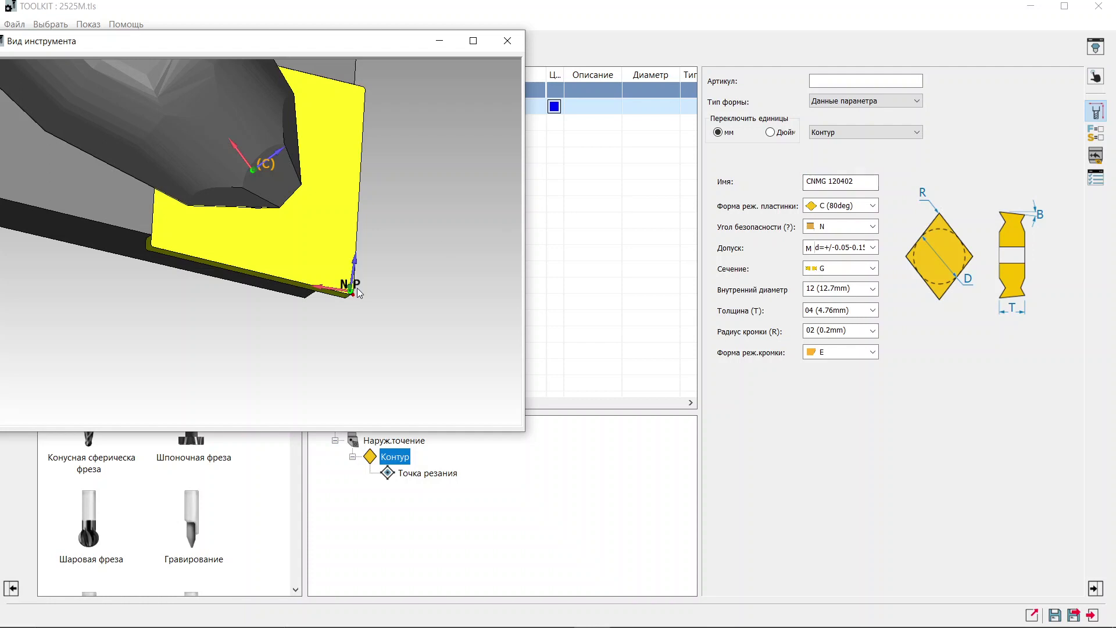
- Orbit the tool preview for a final check, then close the Вид инструмента window
scroll(359, 288, "down", 3)
scroll(364, 292, "down", 1)
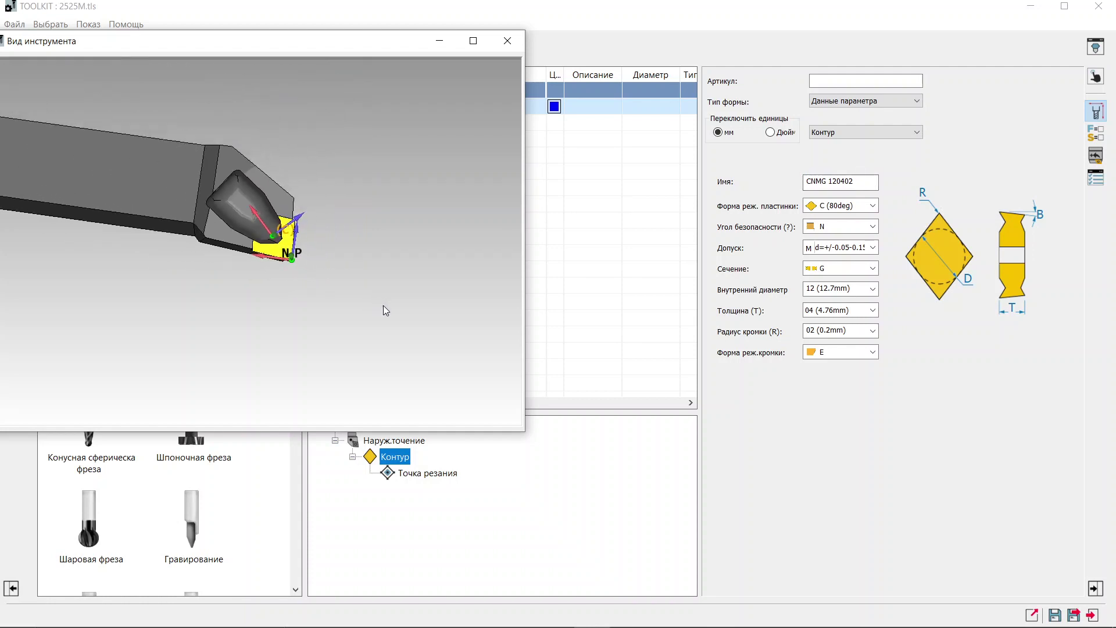
scroll(383, 305, "down", 2)
mouse_move(109, 168)
middle_mouse_down()
mouse_move(185, 211)
mouse_move(210, 180)
mouse_move(208, 151)
mouse_move(278, 194)
middle_mouse_up()
scroll(296, 207, "up", 2)
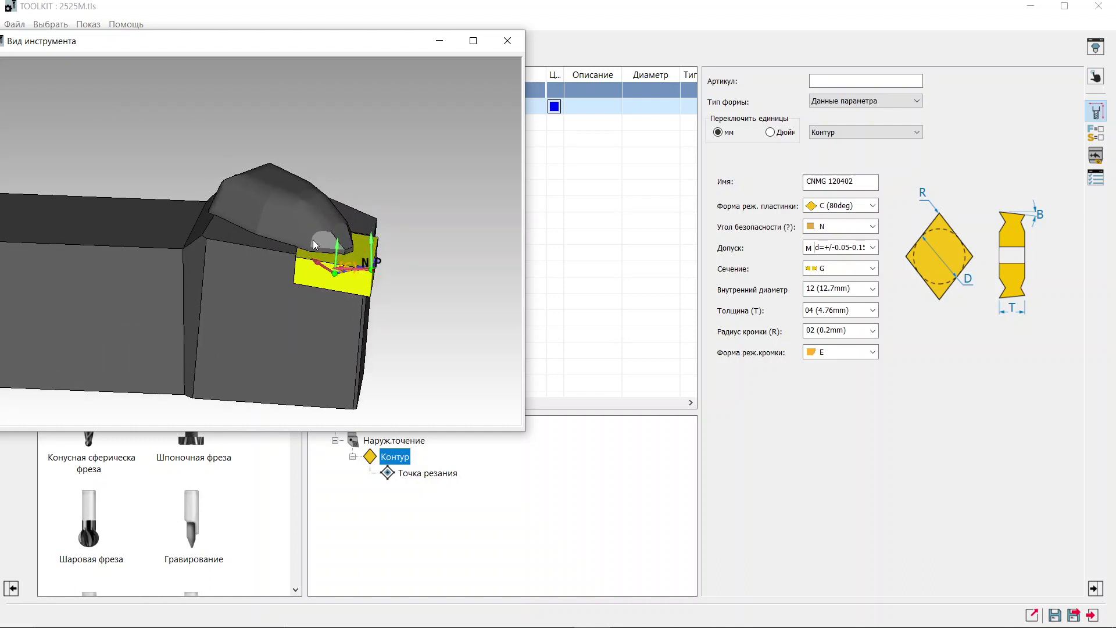
scroll(332, 231, "up", 2)
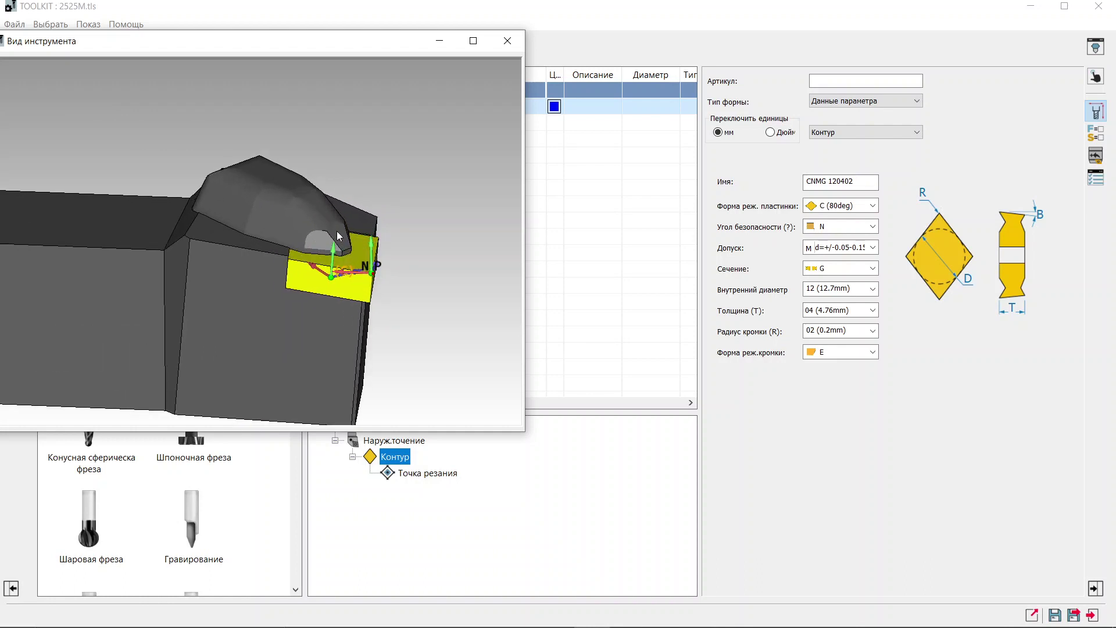
left_click(506, 40)
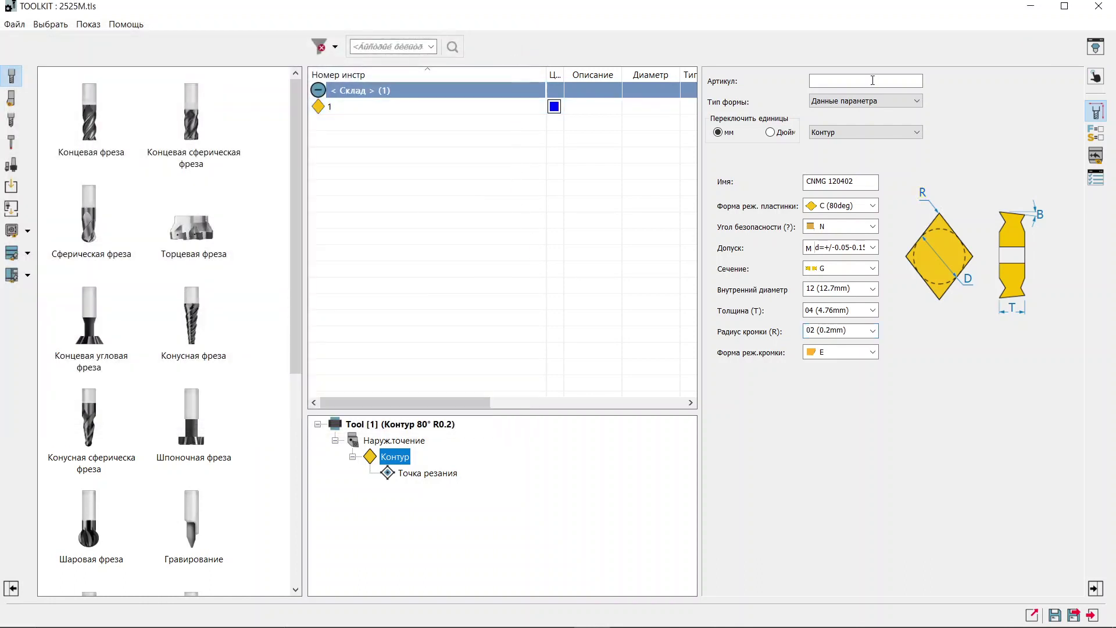
- Close ToolKit and orbit and zoom in on the DCLNL 2525M holder's insert end
left_click(1100, 15)
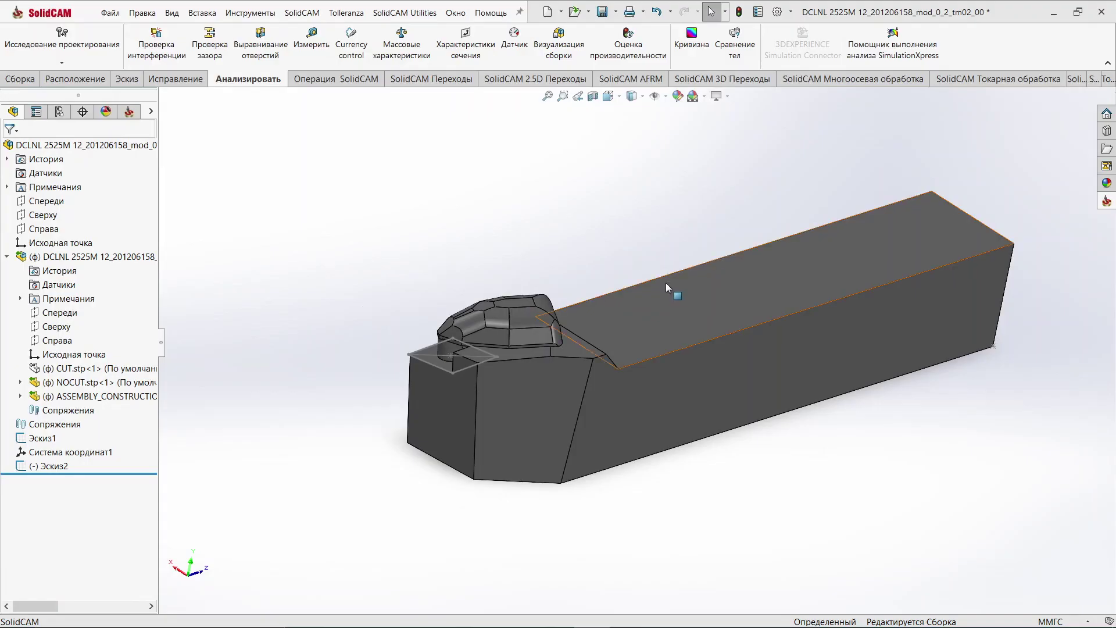
middle_click_drag(665, 282, 796, 243)
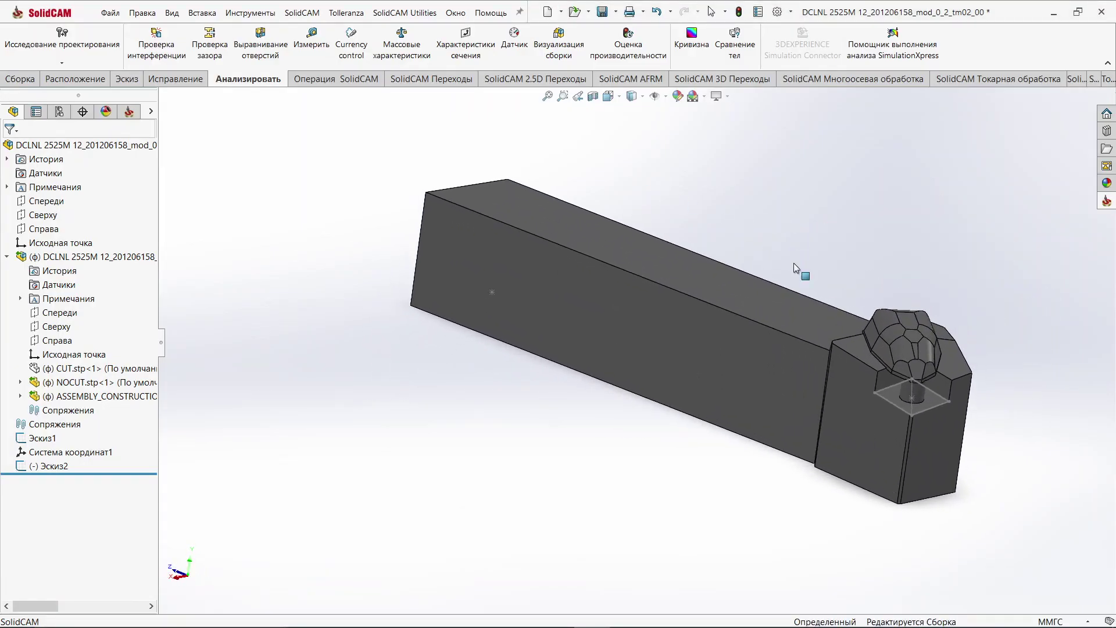
mouse_move(796, 243)
middle_mouse_down()
mouse_move(655, 318)
mouse_move(618, 423)
middle_mouse_up()
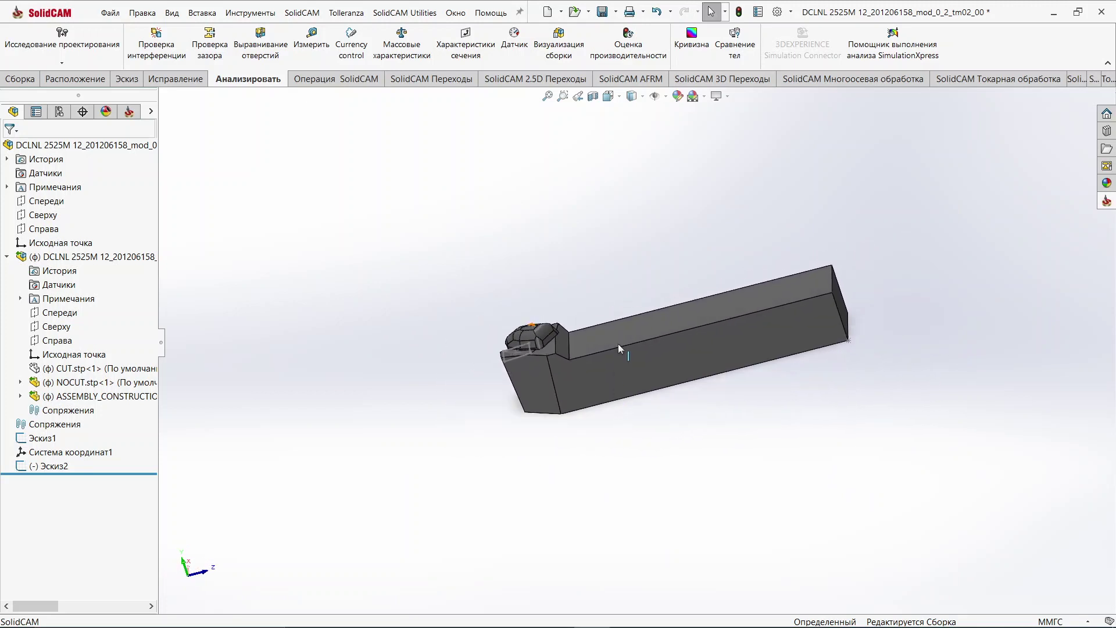
scroll(619, 349, "down", 2)
scroll(619, 349, "down", 2)
scroll(619, 348, "down", 2)
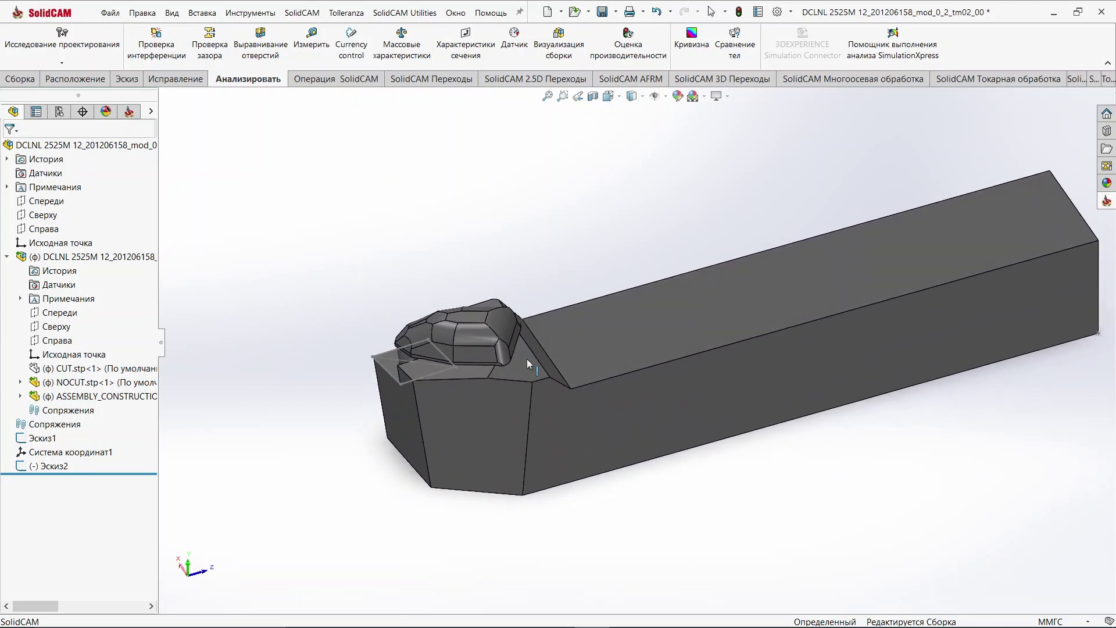
scroll(500, 359, "down", 3)
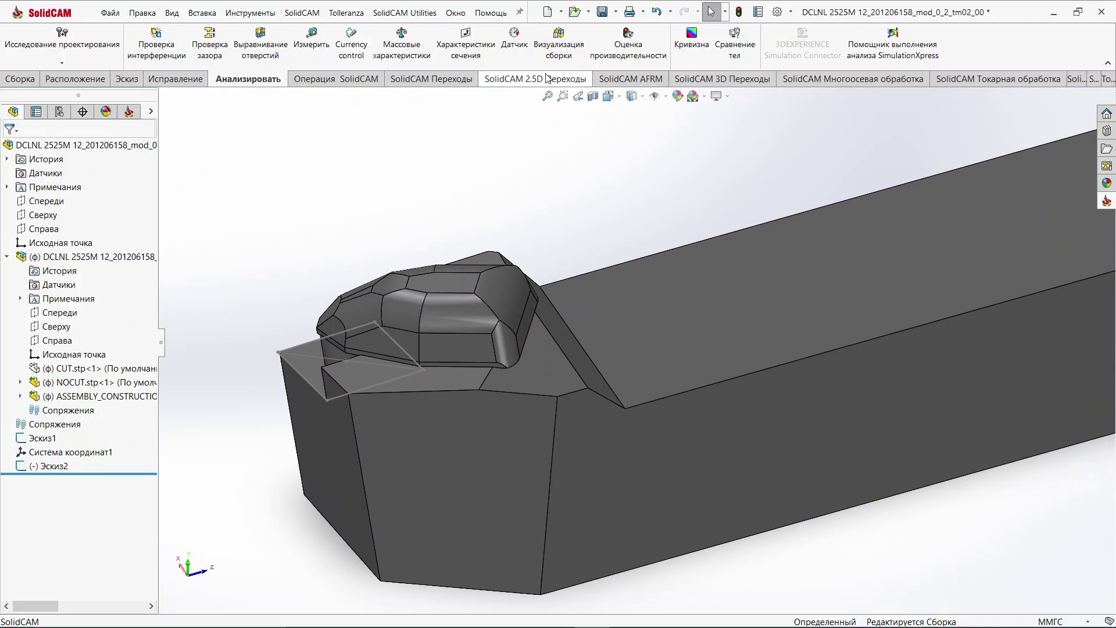
left_click(21, 78)
- Start a new coordinate system with its origin at Точка1@Эскиз2 in the insert pocket
left_click(725, 46)
left_click(733, 110)
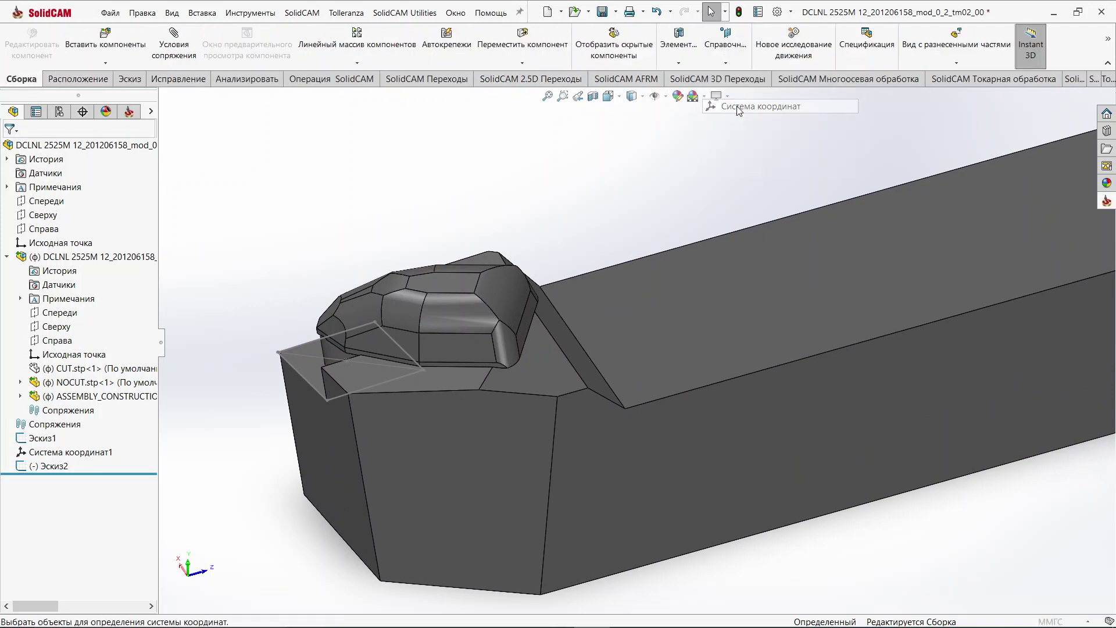
scroll(382, 377, "up", 3)
middle_click_drag(366, 387, 410, 361)
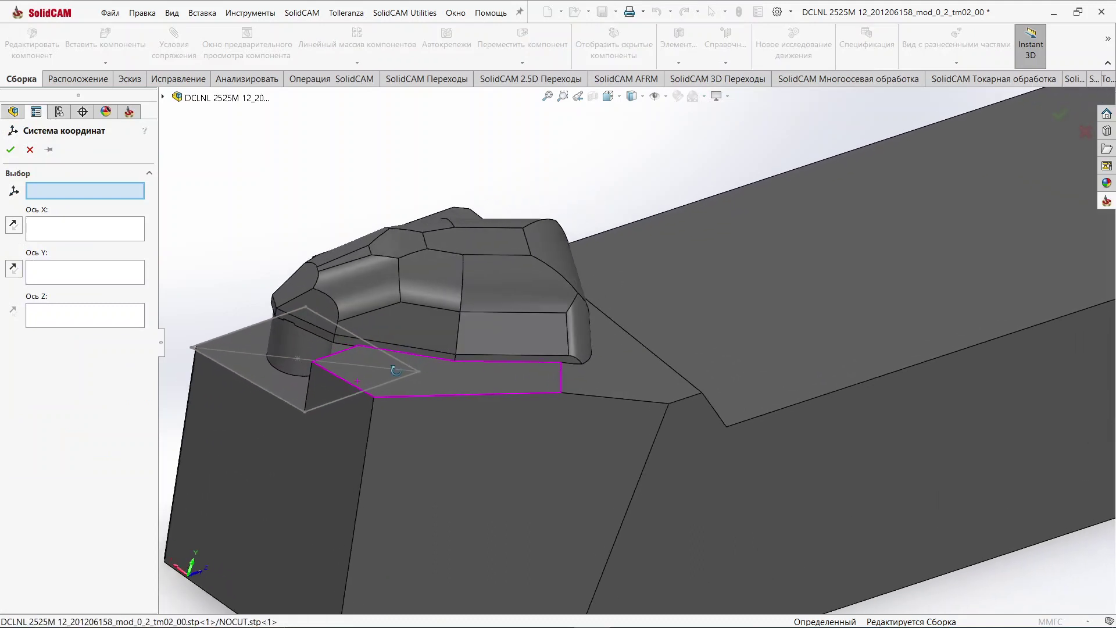
scroll(389, 374, "up", 3)
scroll(564, 355, "down", 4)
scroll(616, 357, "down", 2)
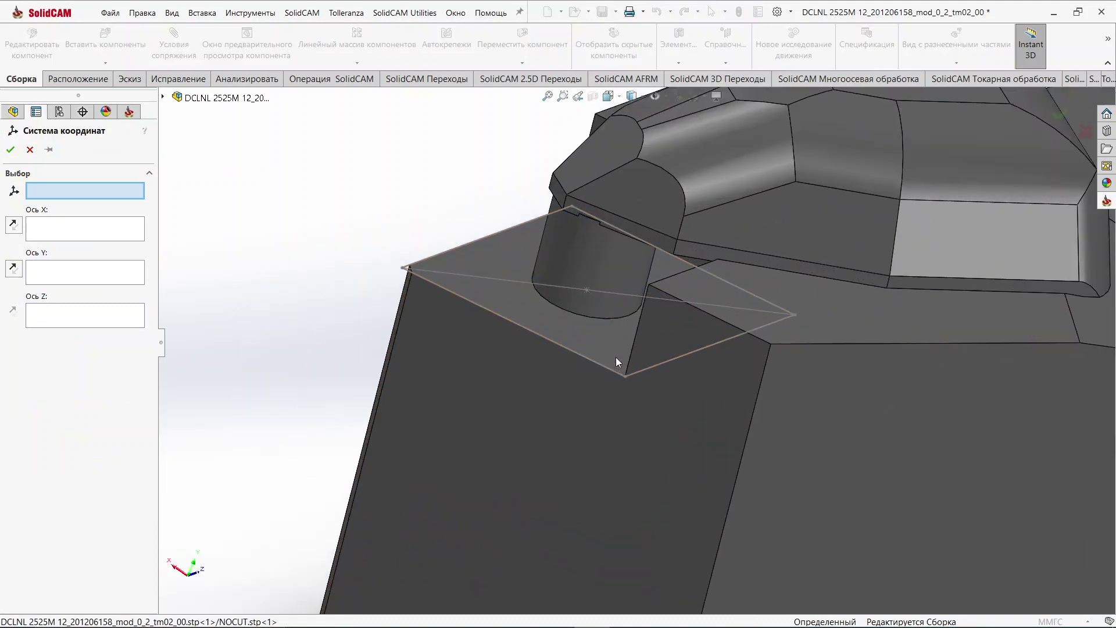
left_click(588, 290)
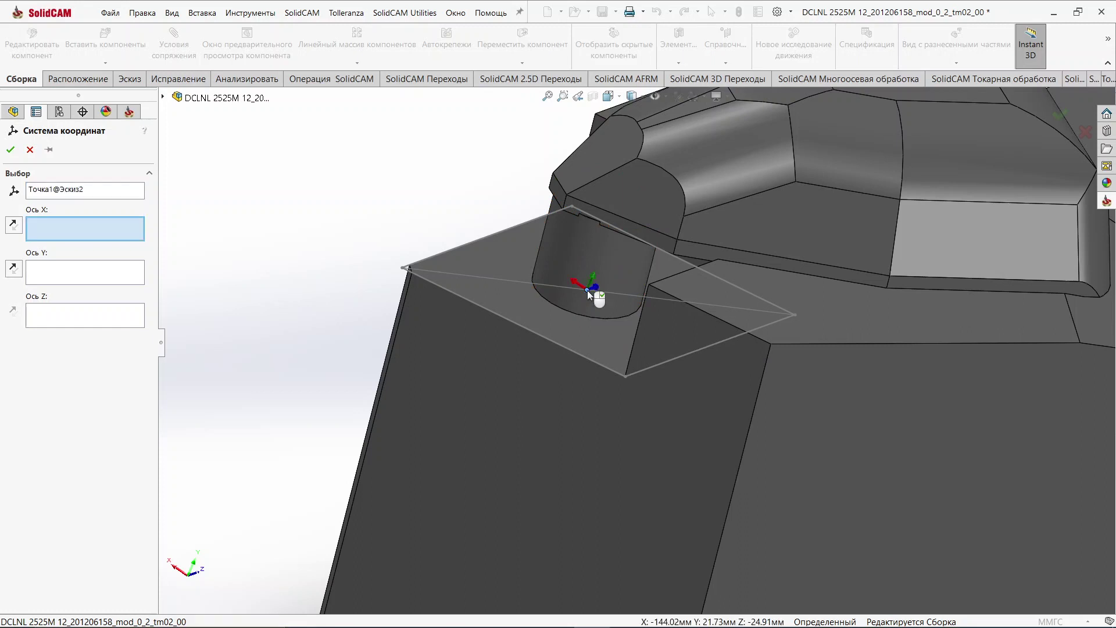
middle_click_drag(360, 385, 331, 386)
- Align Y to the insert seat face and X reversed along Линия5@Эскиз2, then confirm
left_click(83, 283)
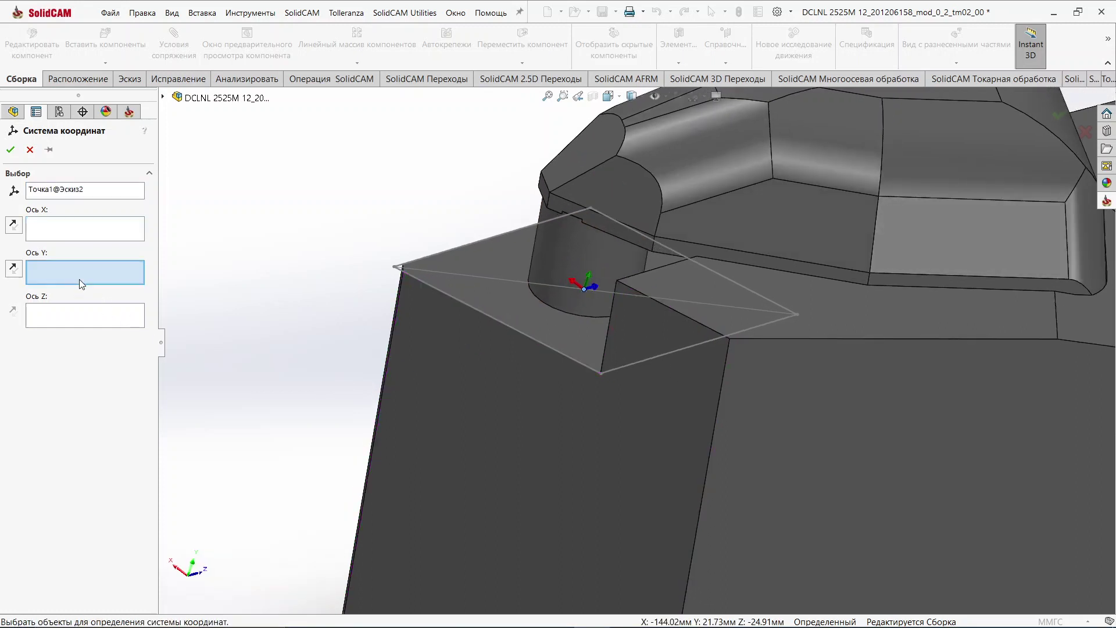
left_click(500, 300)
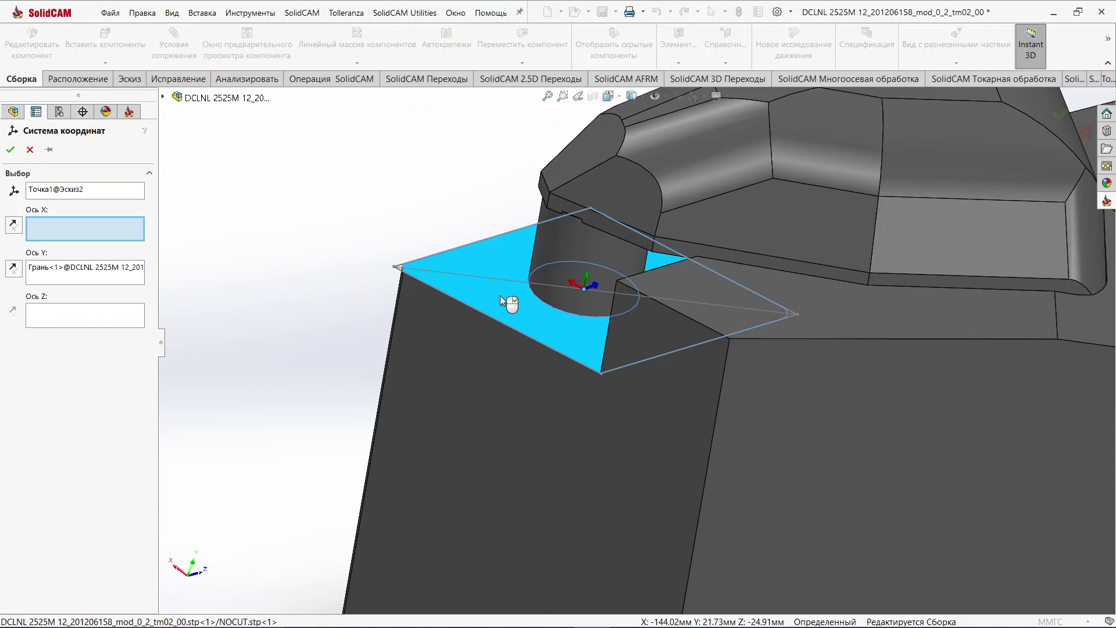
mouse_move(500, 300)
middle_mouse_down()
mouse_move(462, 276)
mouse_move(476, 282)
middle_mouse_up()
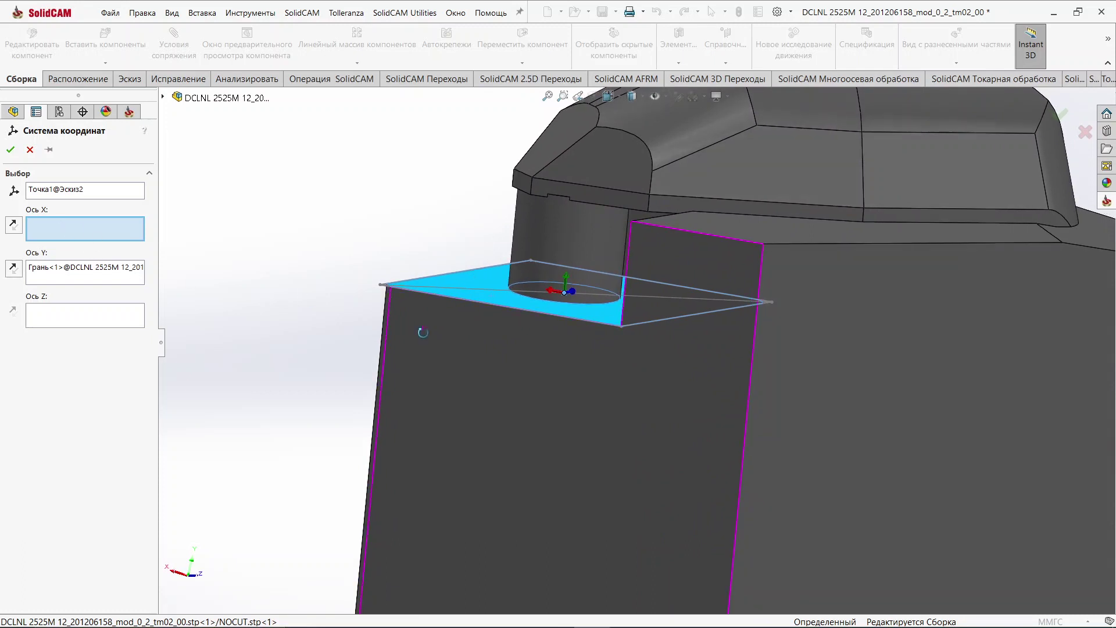
middle_click_drag(423, 332, 429, 418)
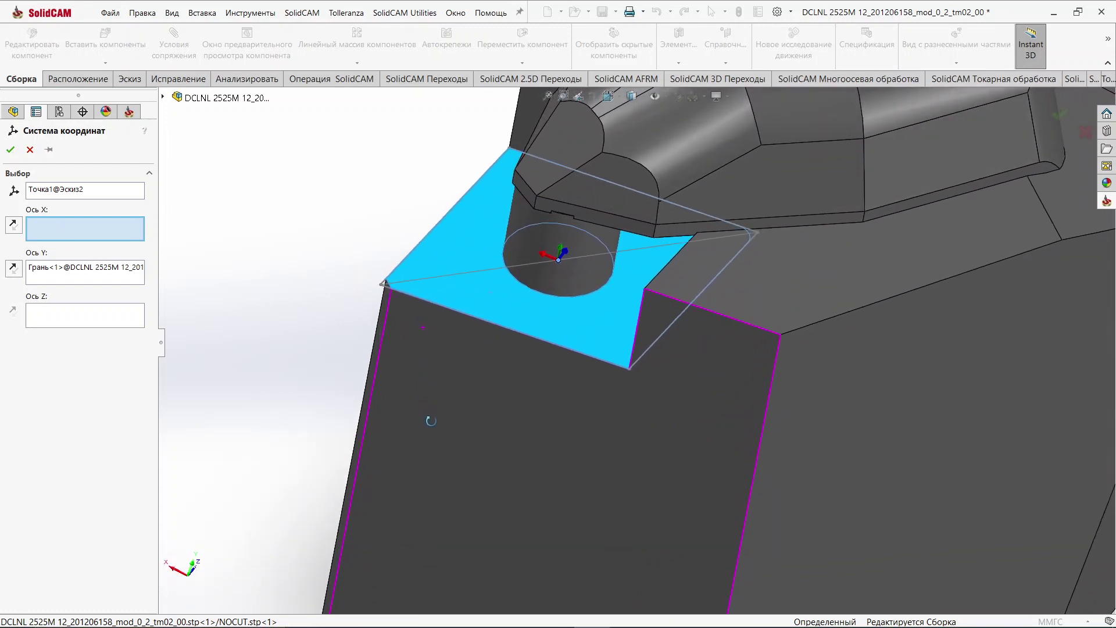
left_click(471, 275)
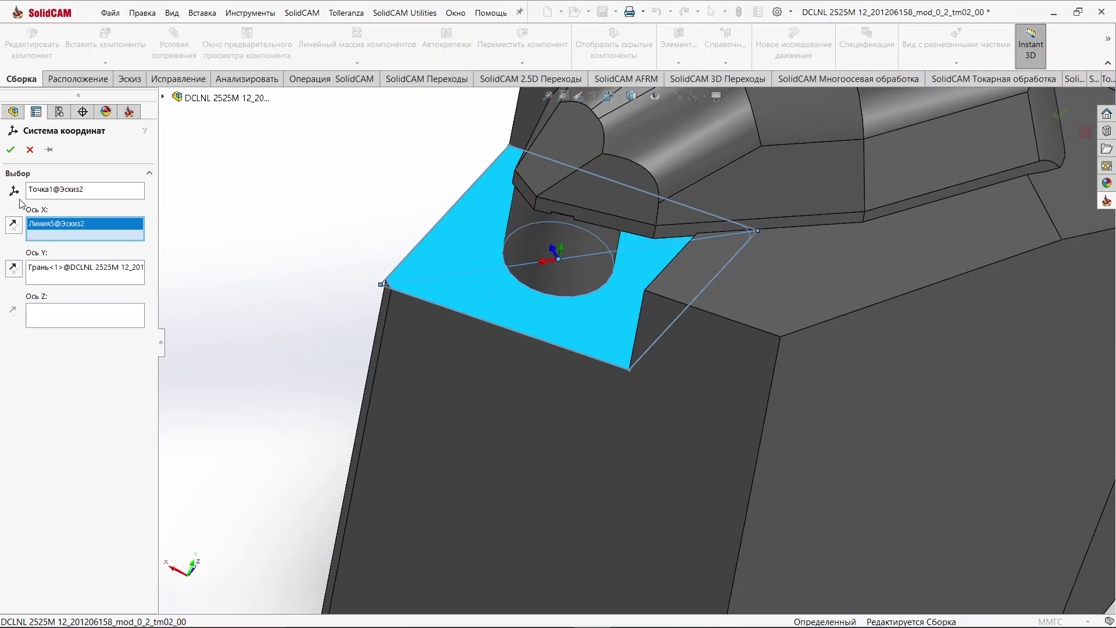
left_click(14, 226)
scroll(382, 409, "up", 3)
mouse_move(395, 403)
middle_mouse_down()
mouse_move(367, 329)
mouse_move(409, 352)
middle_mouse_up()
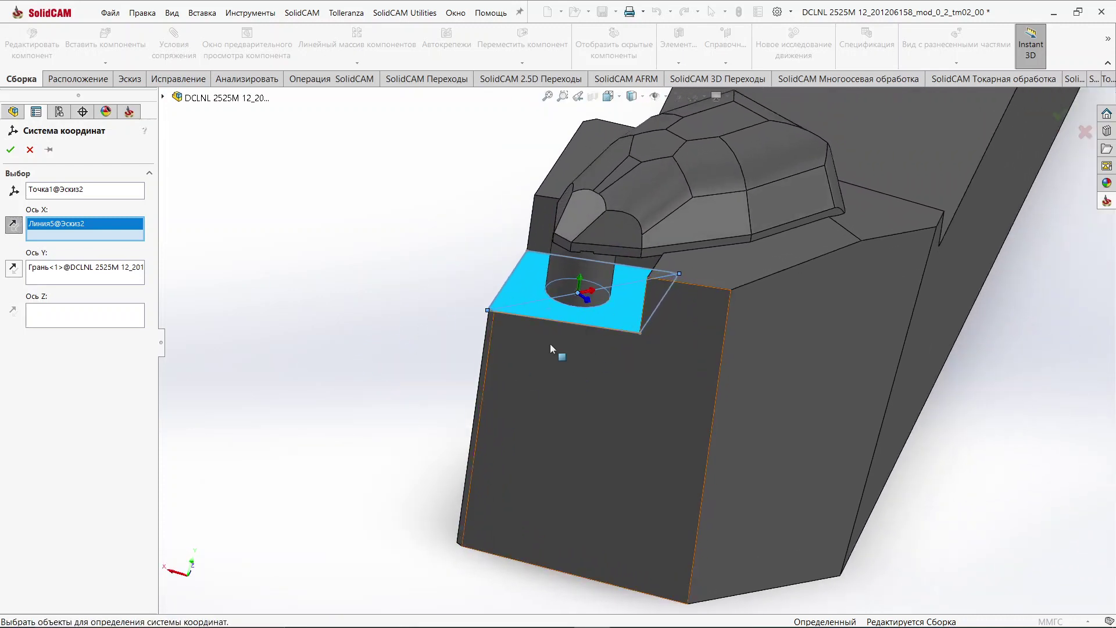
left_click(11, 150)
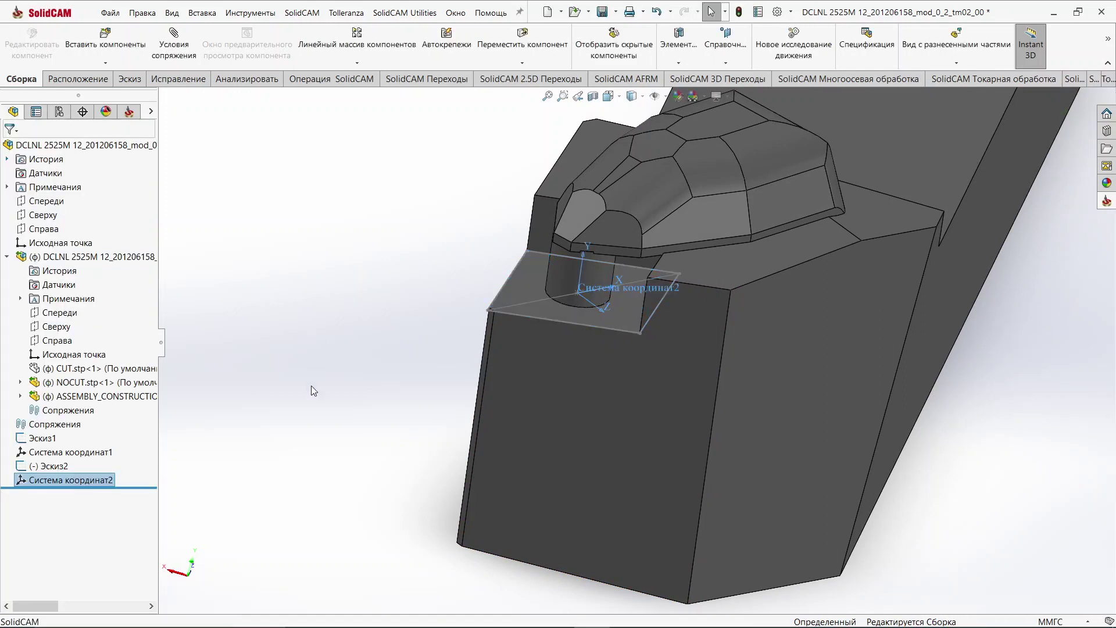
scroll(378, 448, "up", 5)
left_click(393, 477)
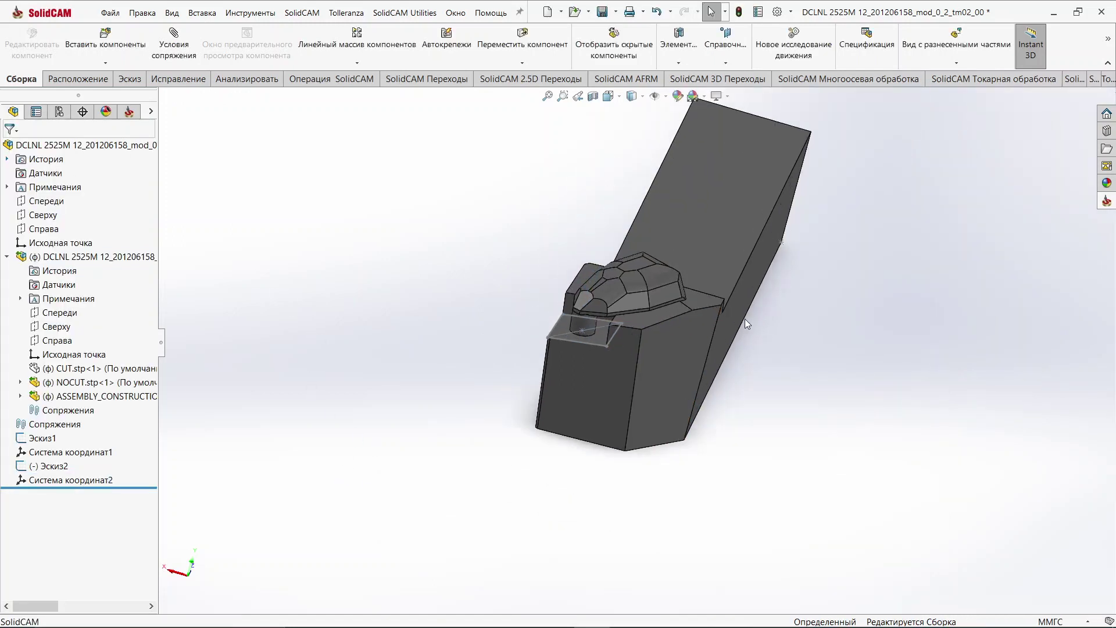
middle_click_drag(437, 474, 547, 354)
scroll(547, 355, "up", 2)
scroll(548, 355, "up", 2)
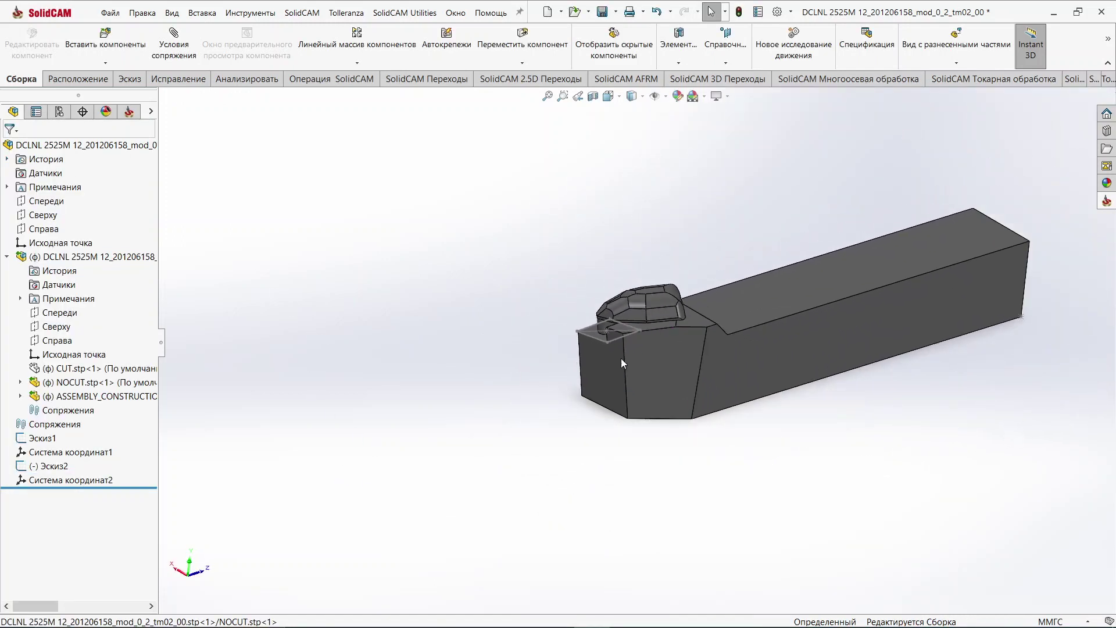
scroll(860, 312, "down", 2)
middle_click_drag(860, 312, 743, 339)
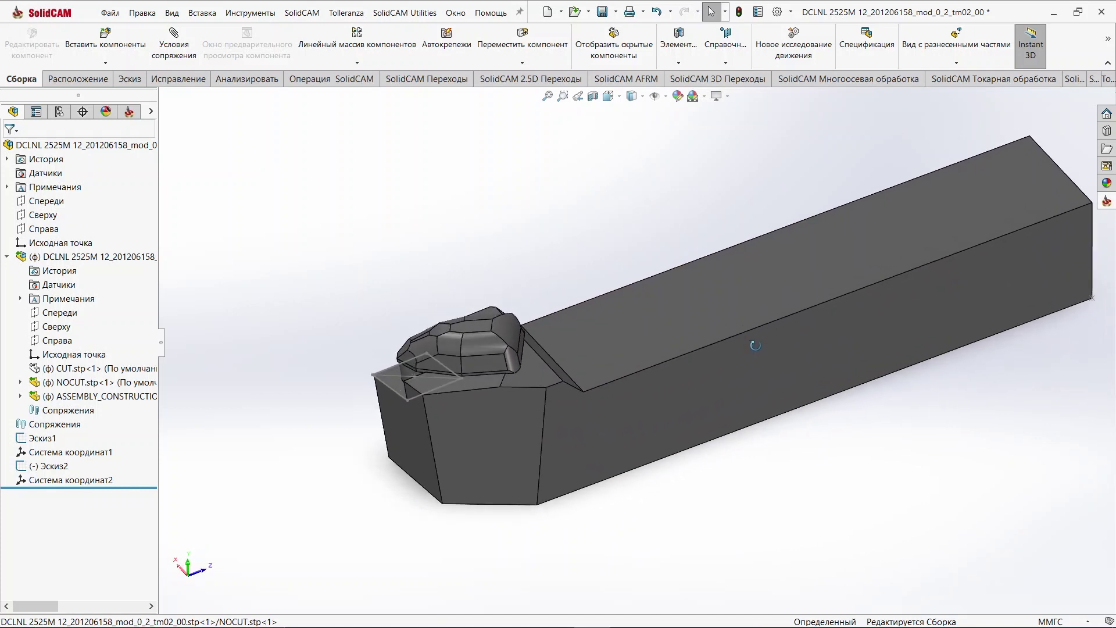
mouse_move(770, 294)
middle_mouse_down()
mouse_move(723, 324)
mouse_move(686, 369)
mouse_move(699, 369)
middle_mouse_up()
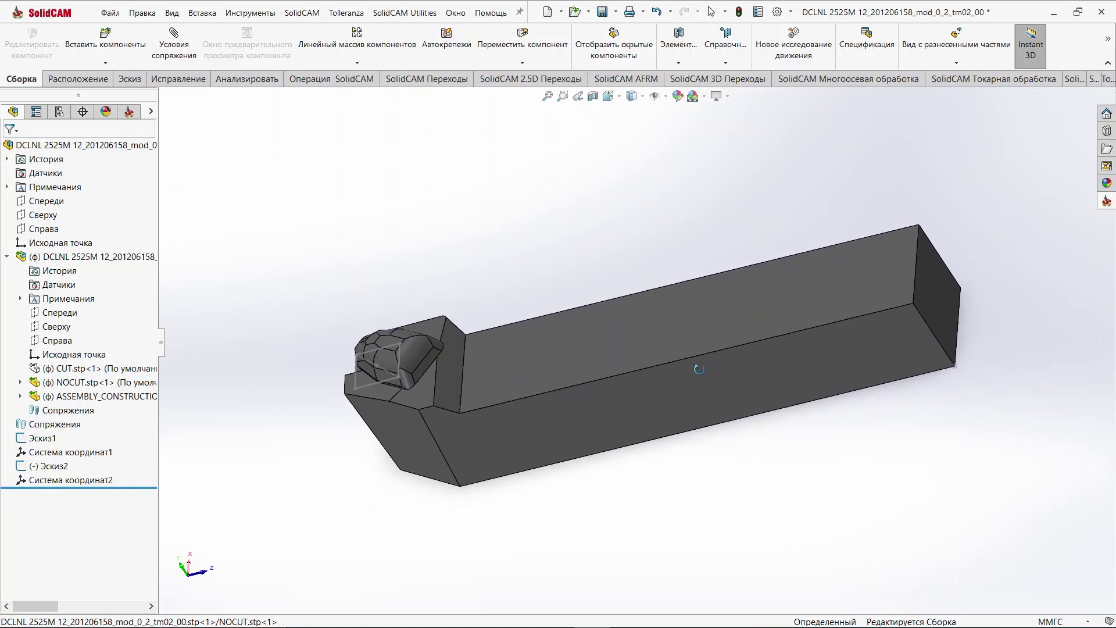
left_click(97, 454)
left_click(98, 480, "ctrl")
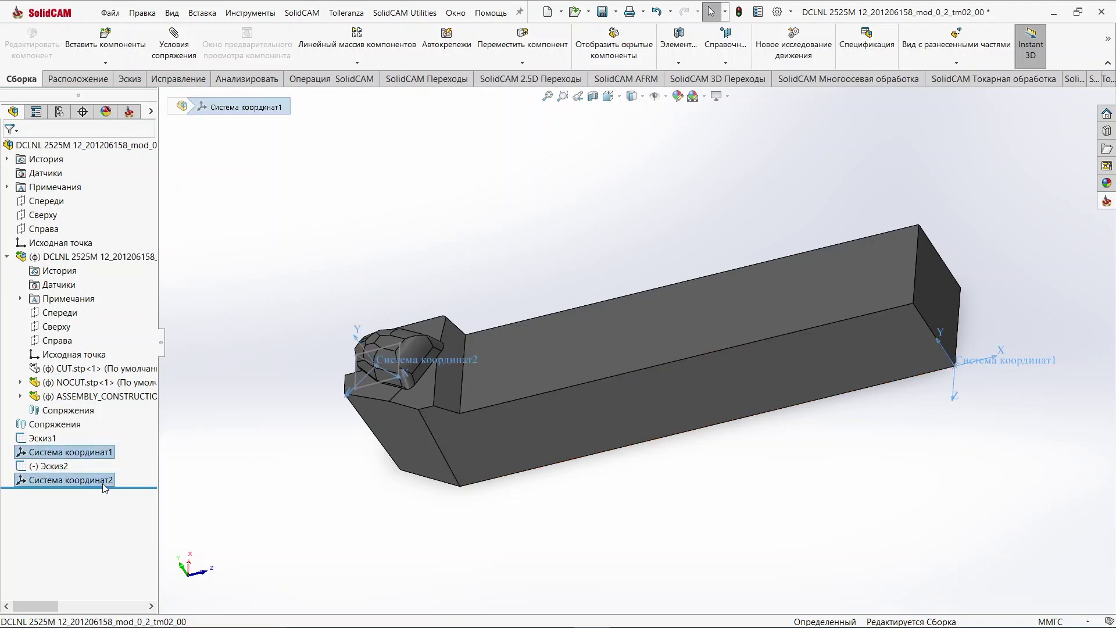
mouse_move(426, 275)
middle_mouse_down()
mouse_move(570, 315)
mouse_move(593, 284)
mouse_move(570, 238)
mouse_move(569, 192)
mouse_move(574, 271)
middle_mouse_up()
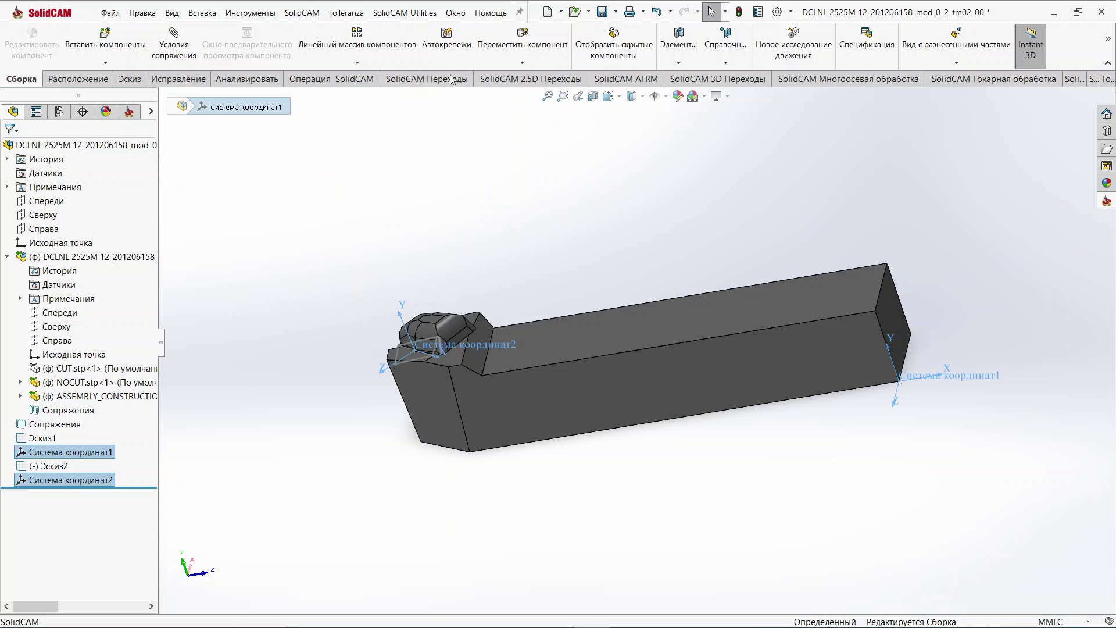
- Run CoordSys Matrix with Система координат1 as master and Система координат2 as slave, selecting the results
left_click(421, 21)
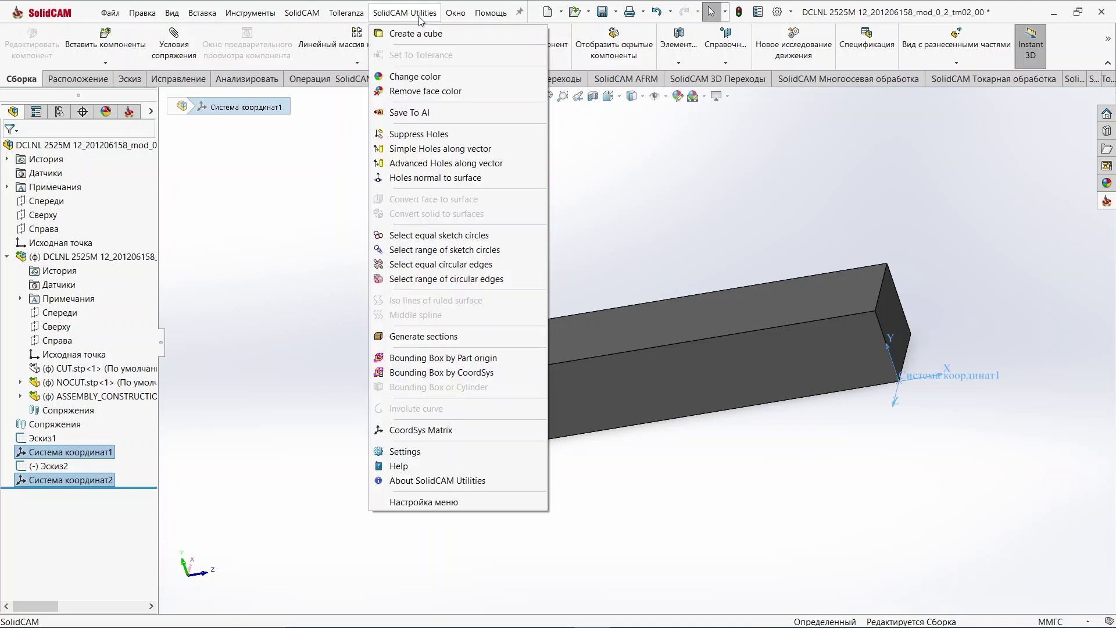
left_click(448, 430)
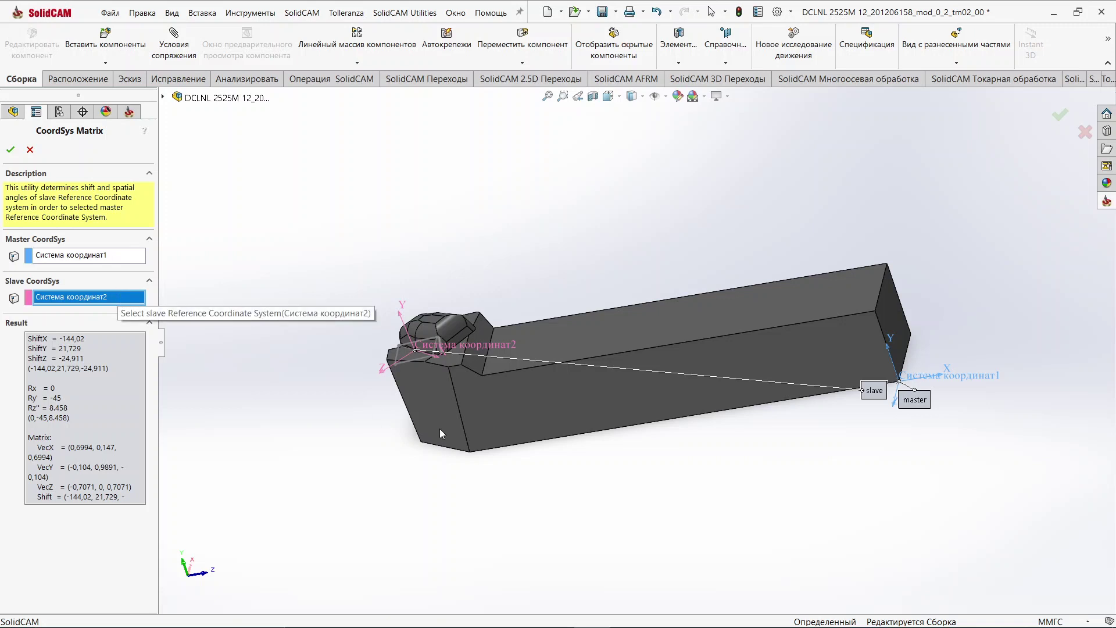
scroll(386, 367, "down", 2)
scroll(367, 372, "down", 2)
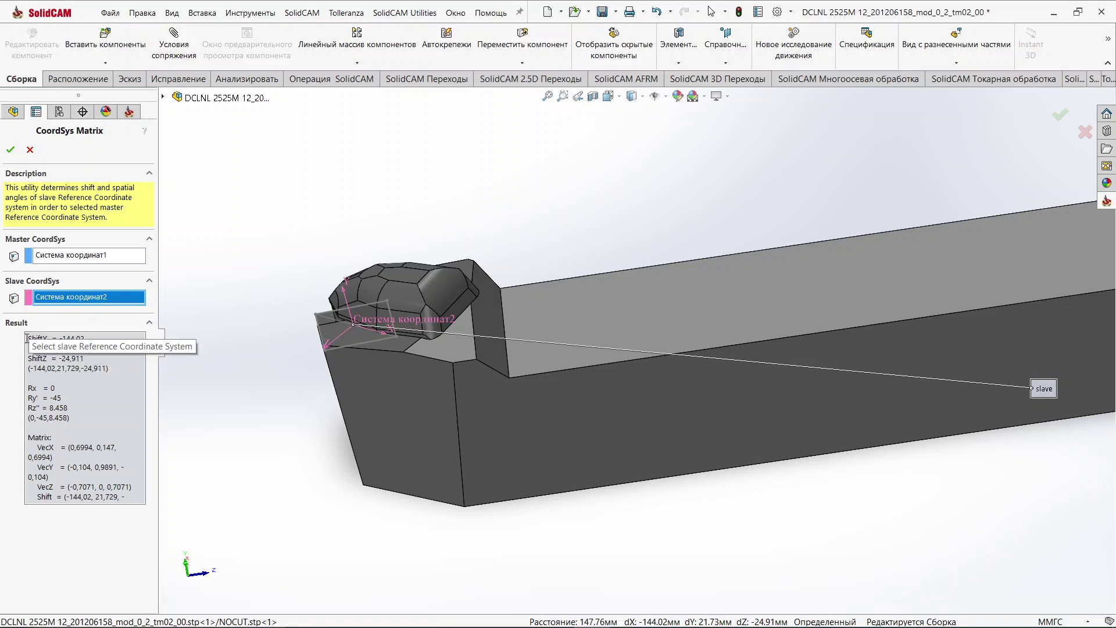
left_click_drag(27, 338, 90, 423)
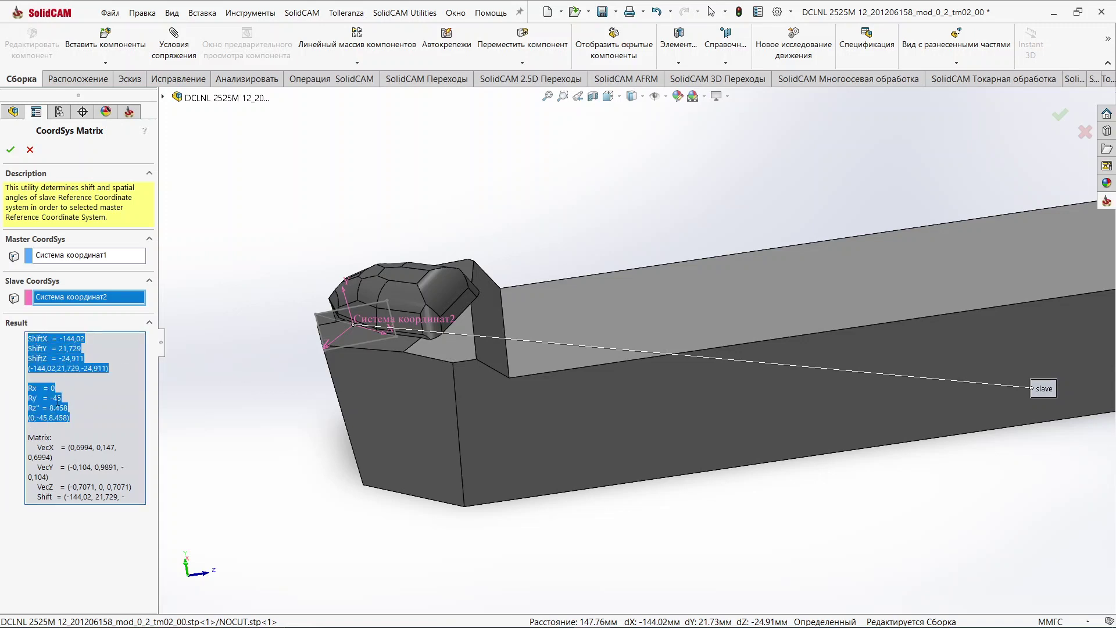
- Copy the shift and angle results into the Word document below the distance values
right_click(58, 401)
left_click(66, 446)
left_click(503, 616)
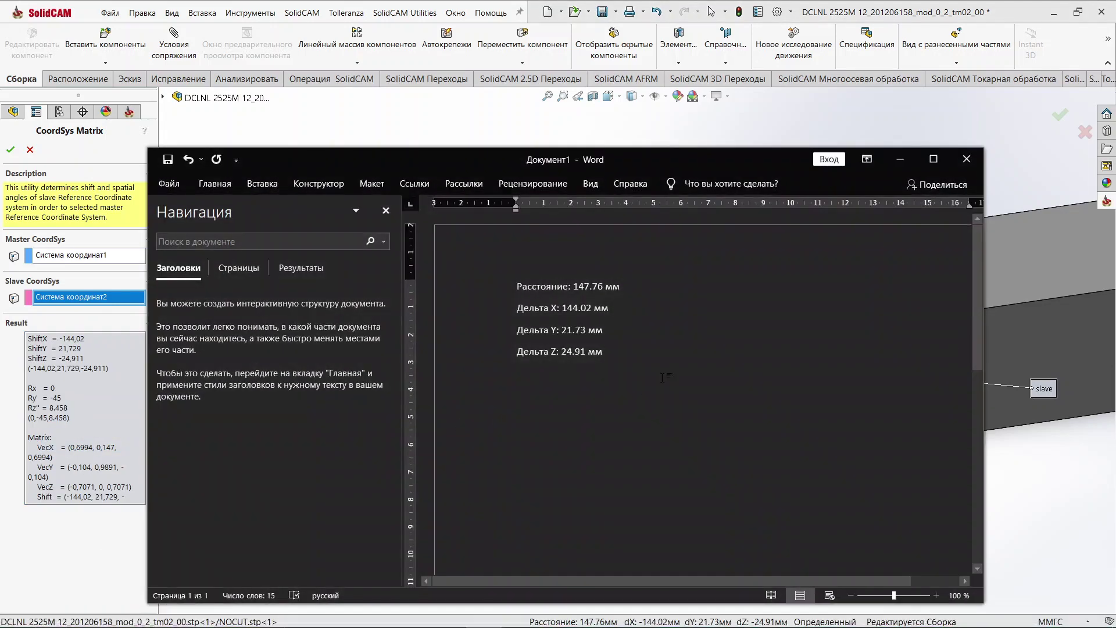
right_click(523, 400)
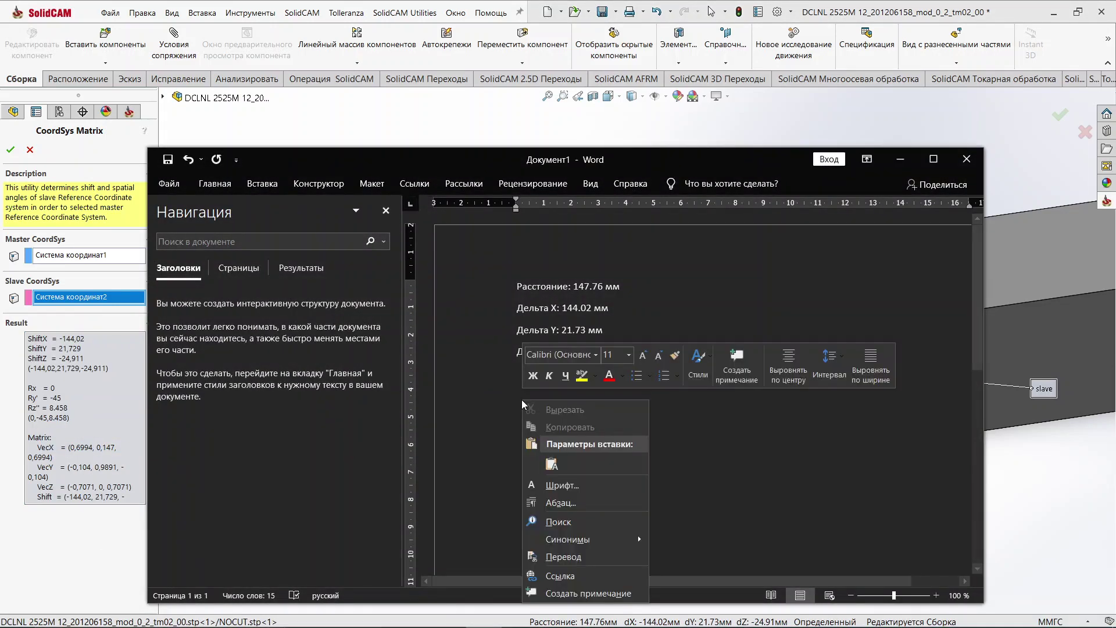
left_click(551, 463)
scroll(684, 436, "down", 3)
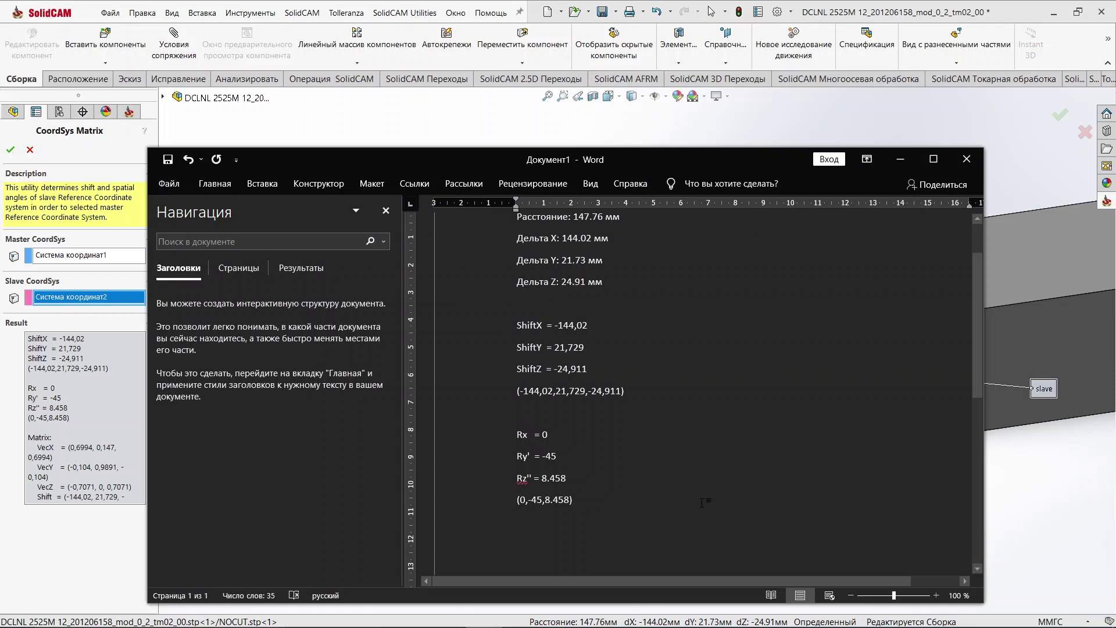
- Close CoordSys Matrix and reopen 2525M.tls in the ToolKit assembly tool editor
left_click(900, 167)
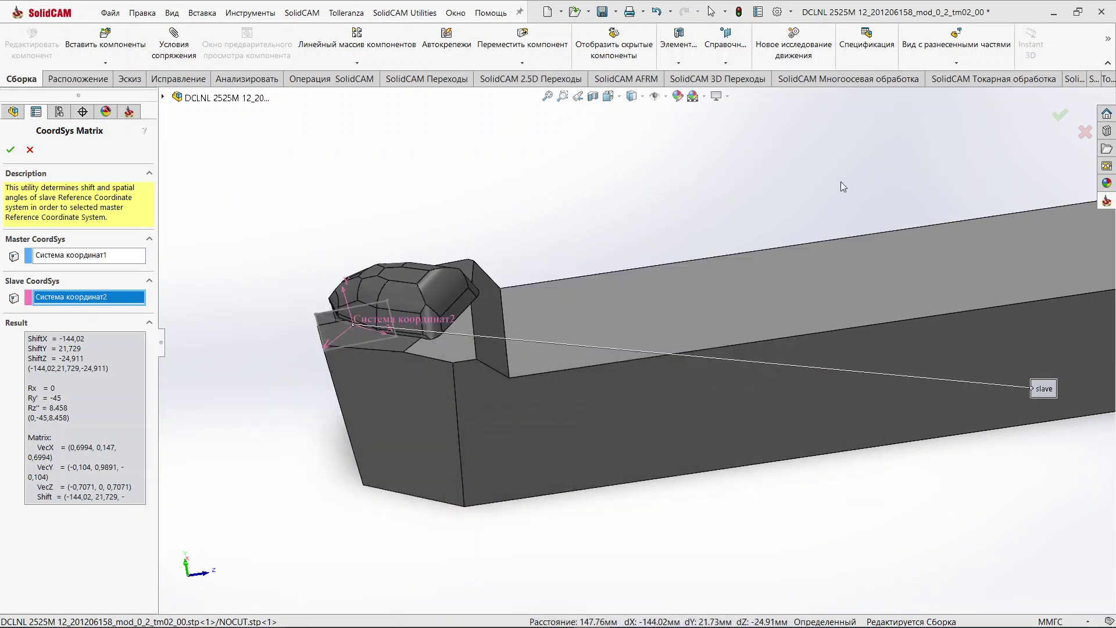
left_click(10, 149)
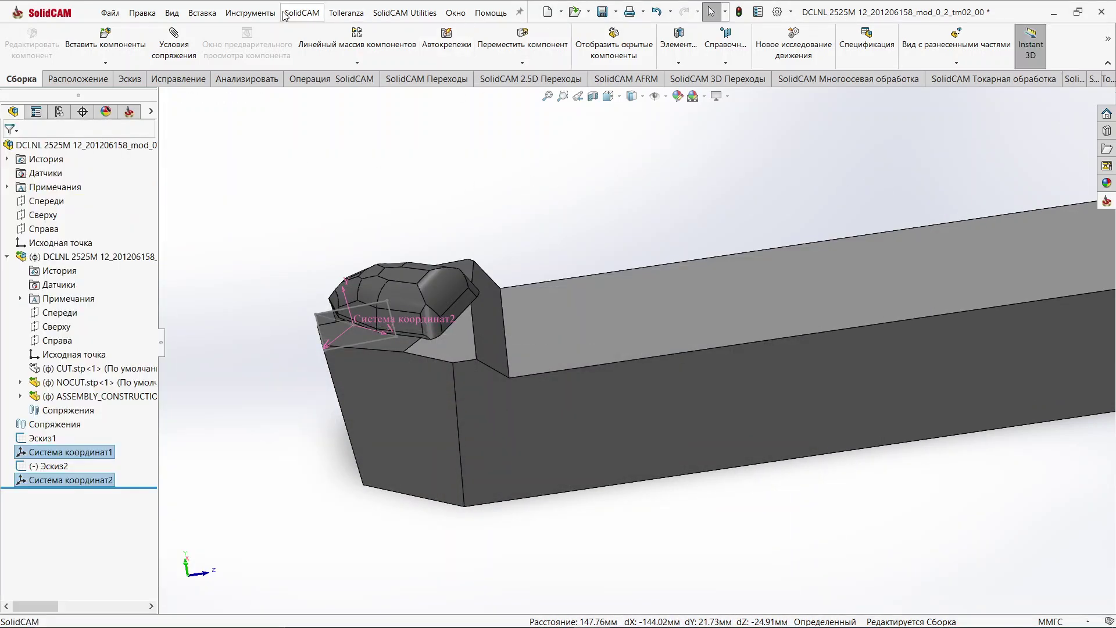
left_click(301, 12)
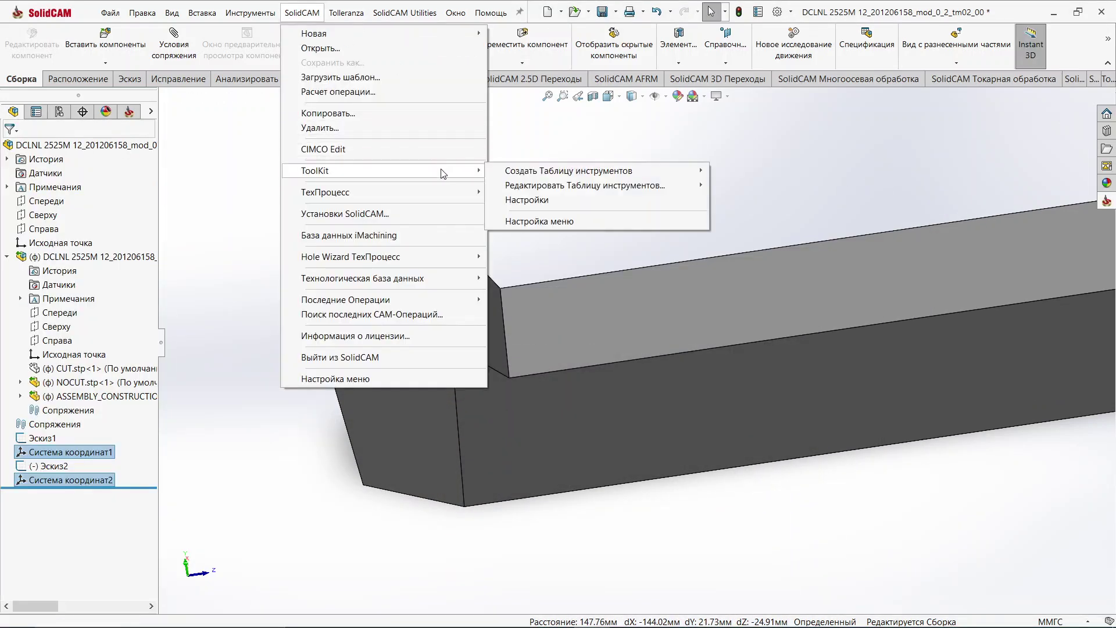
mouse_move(315, 170)
mouse_move(584, 185)
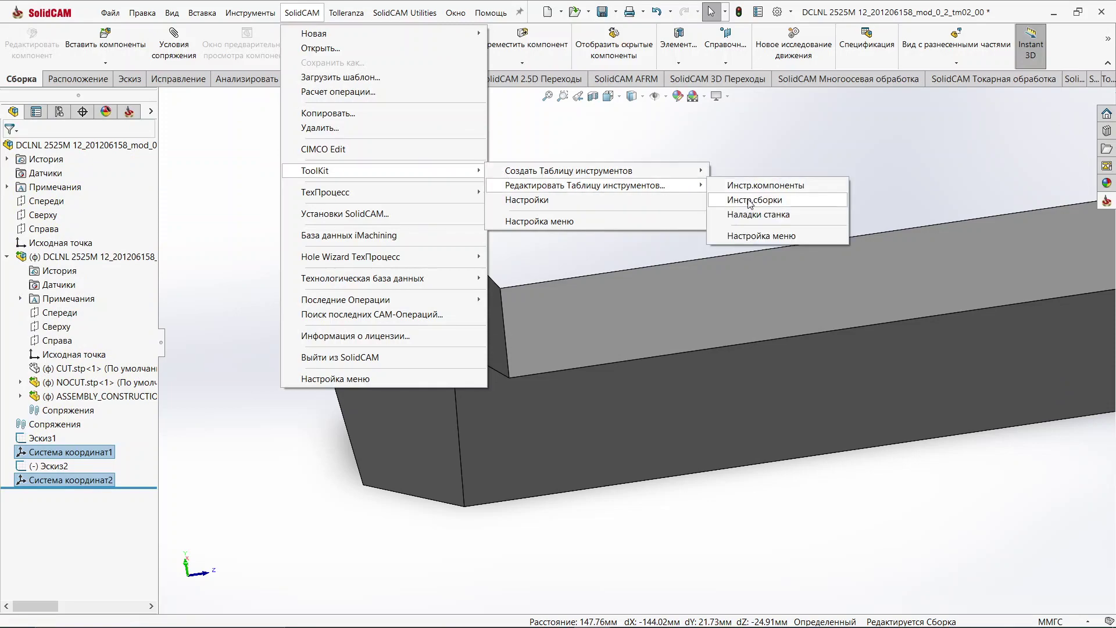
left_click(749, 203)
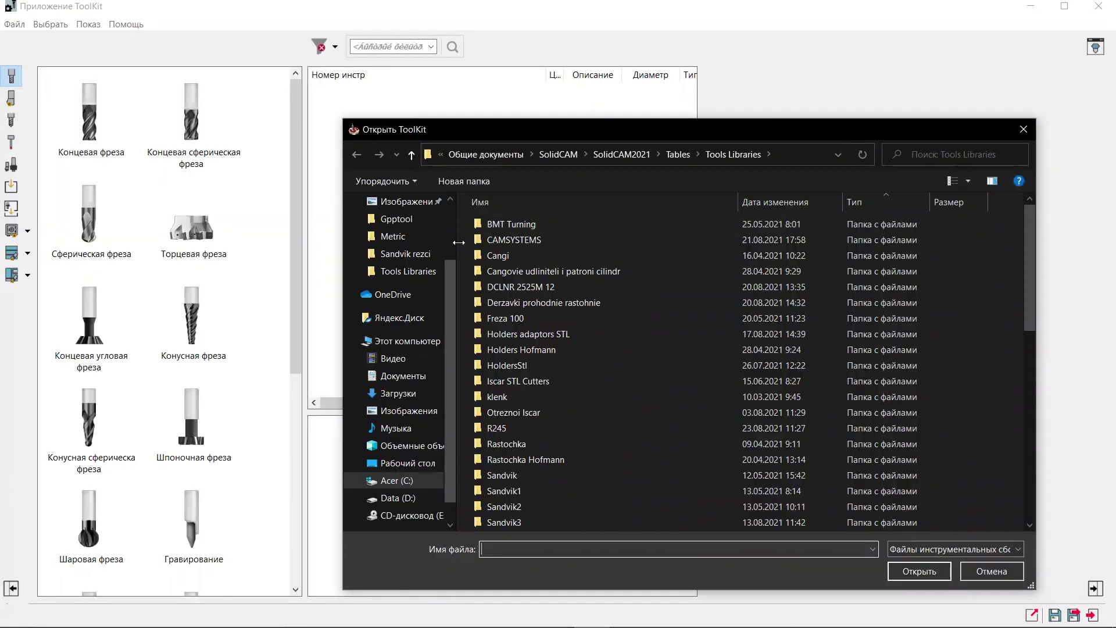
scroll(565, 456, "down", 3)
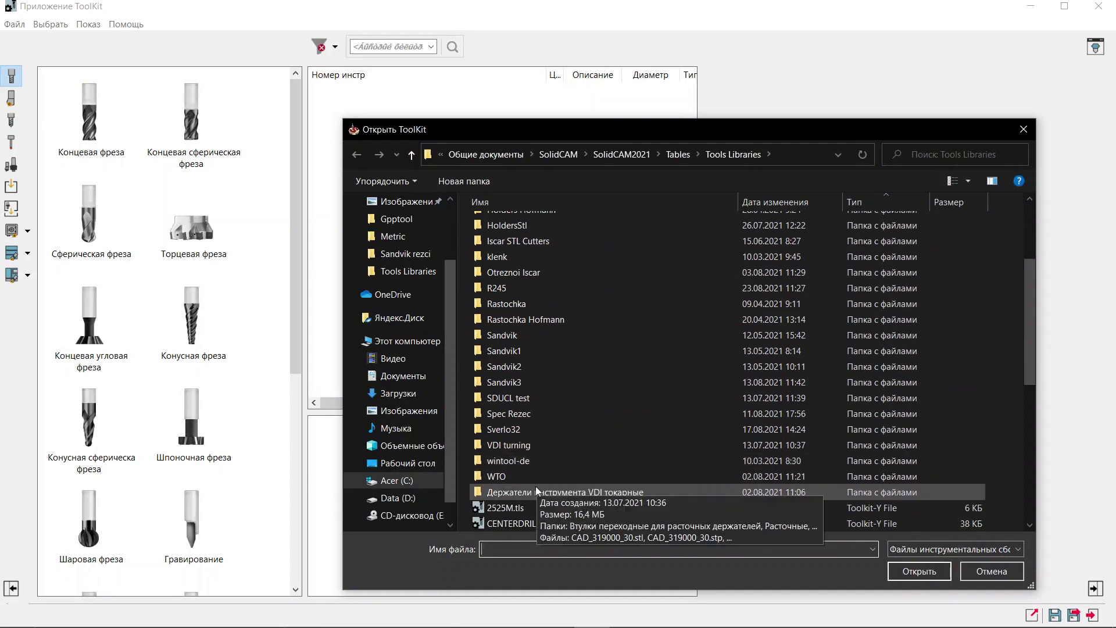
left_click(525, 508)
left_click(919, 571)
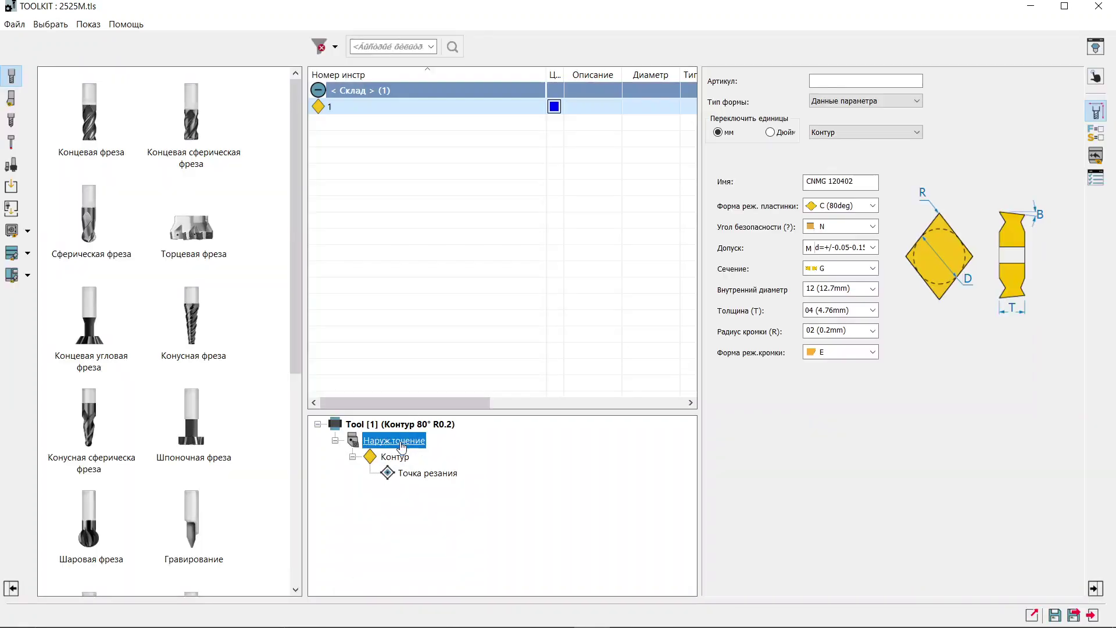
- Show the node panel beside the Word notes and check X -144.02 against ShiftX
left_click(1097, 133)
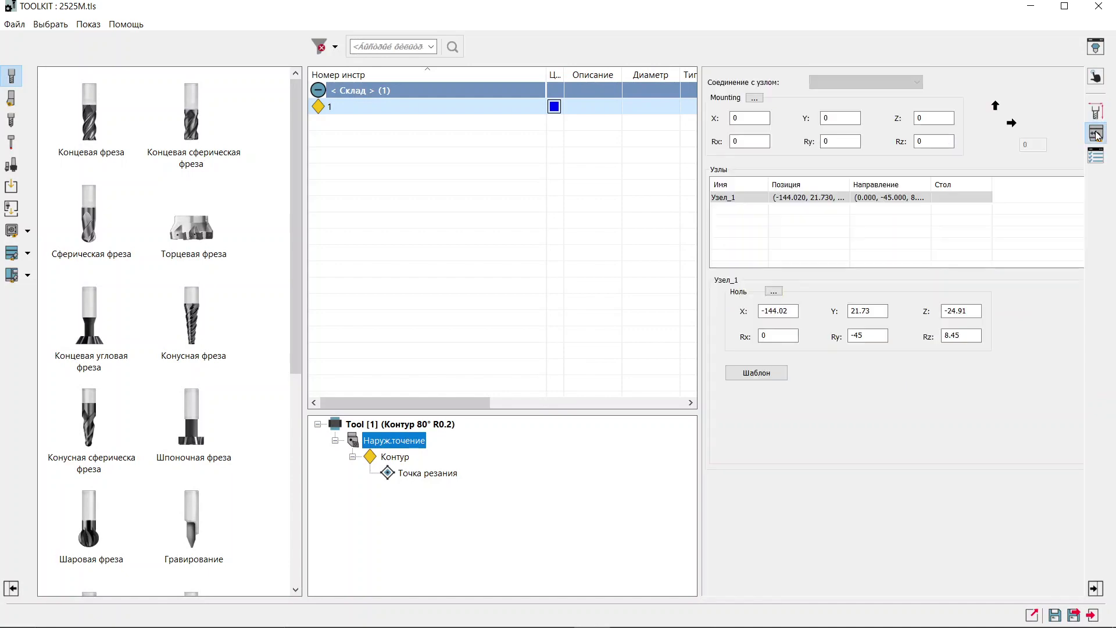
mouse_move(491, 624)
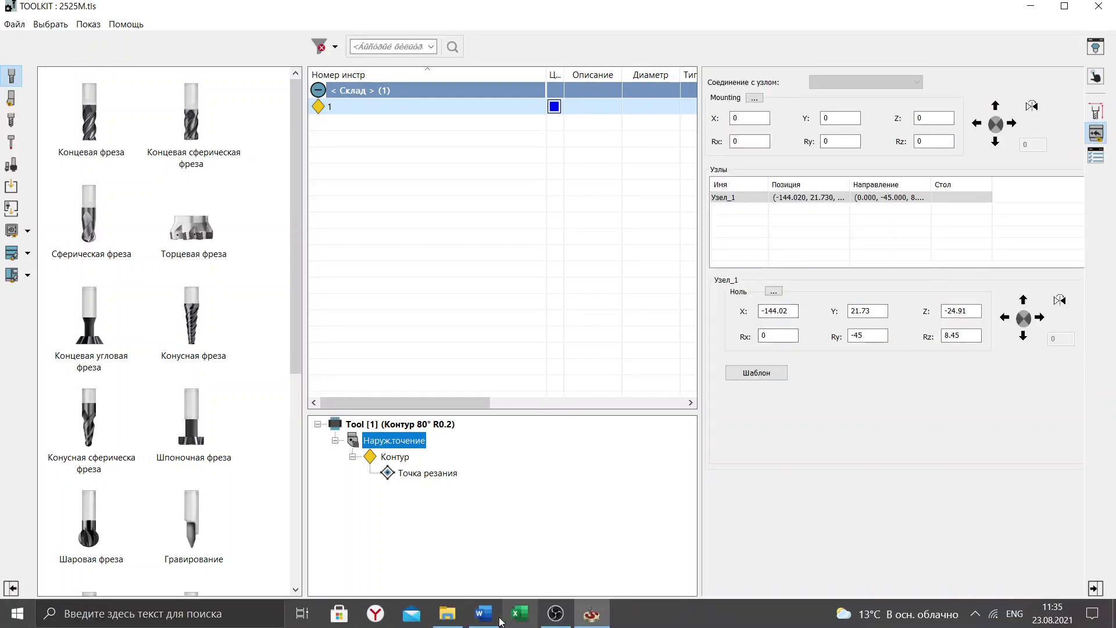
left_click(484, 613)
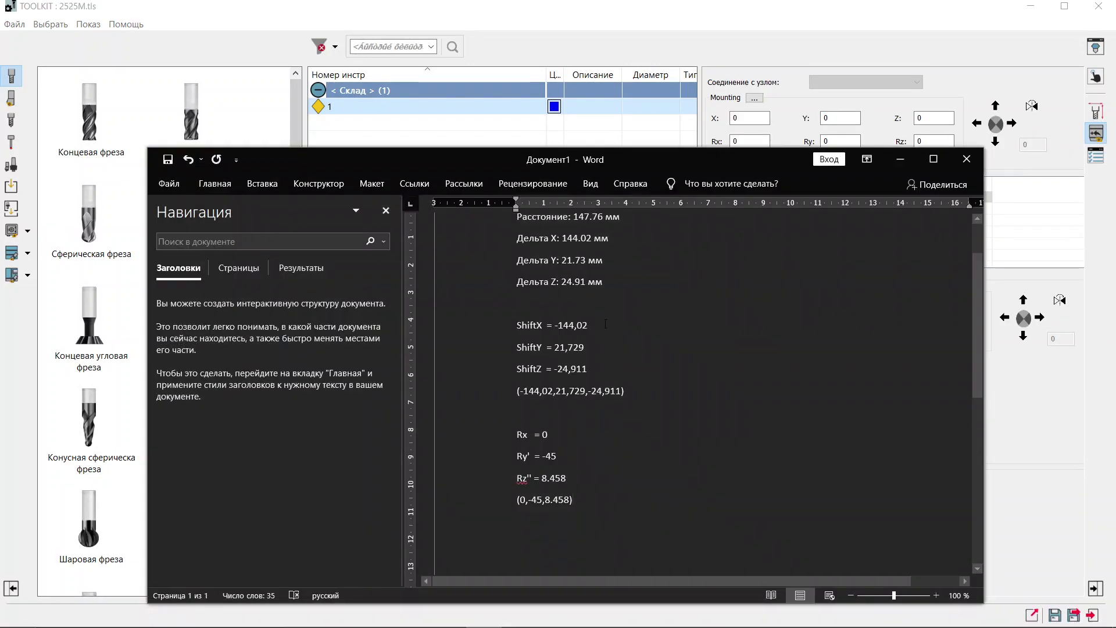
left_click_drag(678, 157, 419, 113)
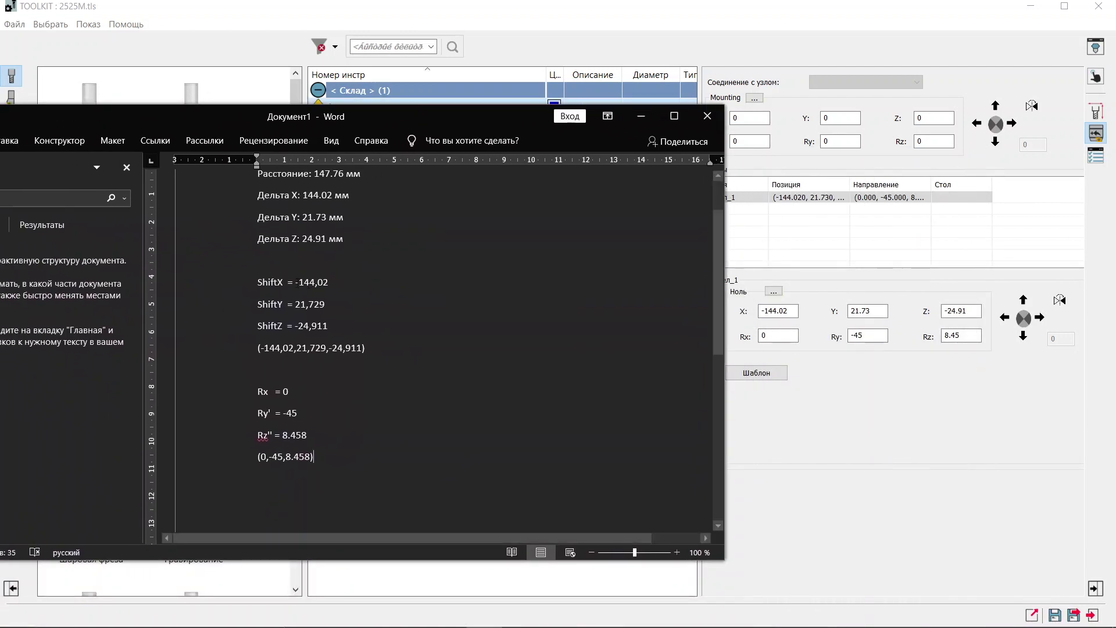
left_click_drag(258, 282, 335, 284)
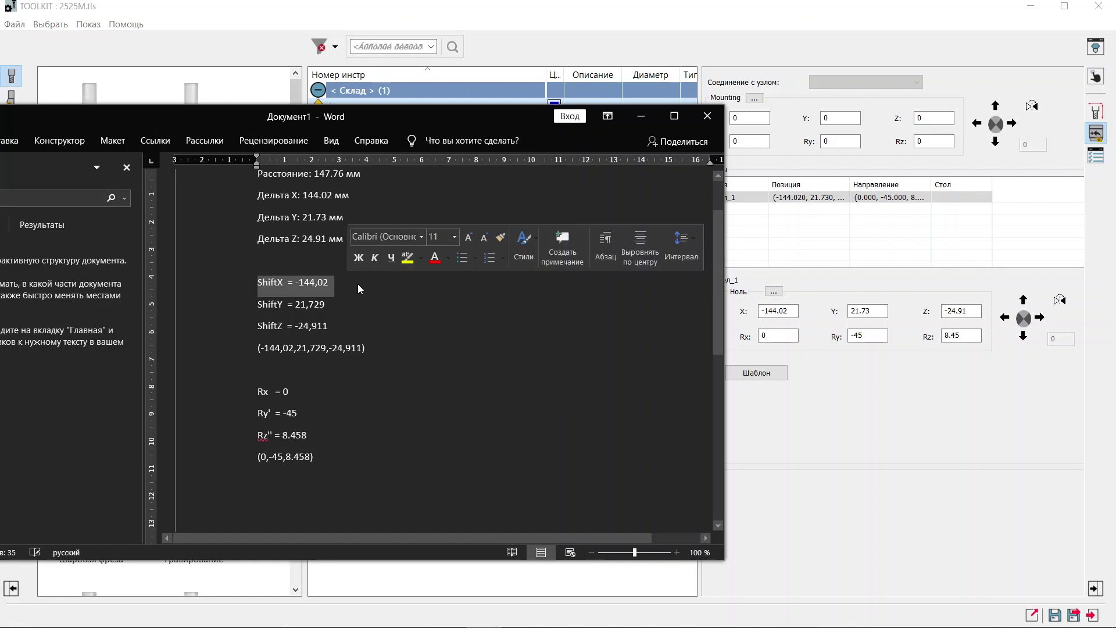
left_click_drag(762, 312, 798, 317)
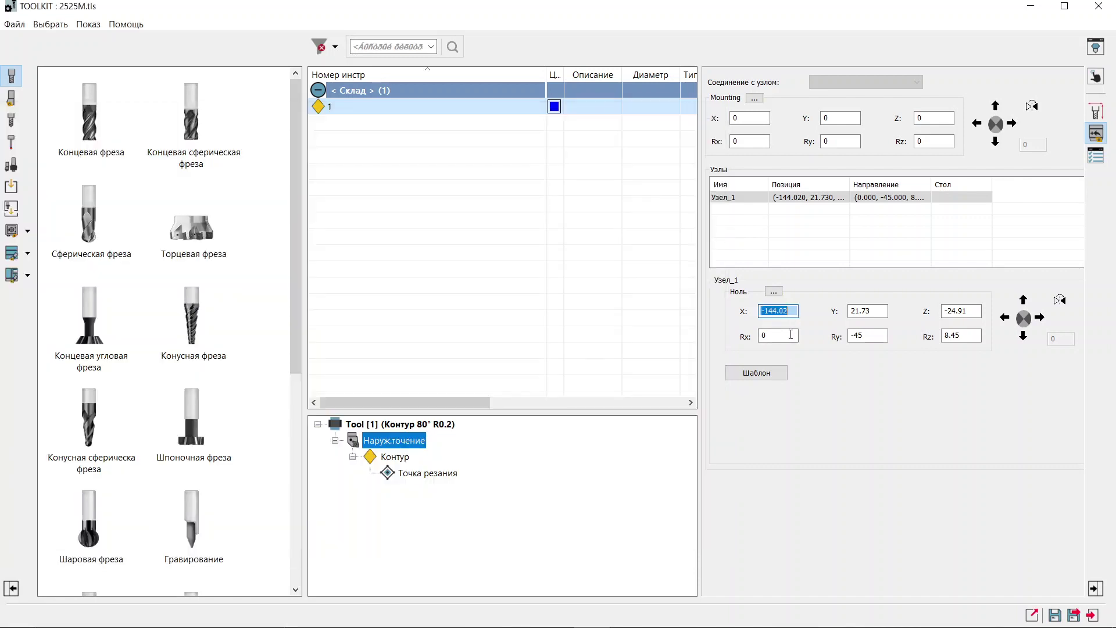
- Set Узел_1's Y to 21.729 from the ShiftY value
left_click(483, 613)
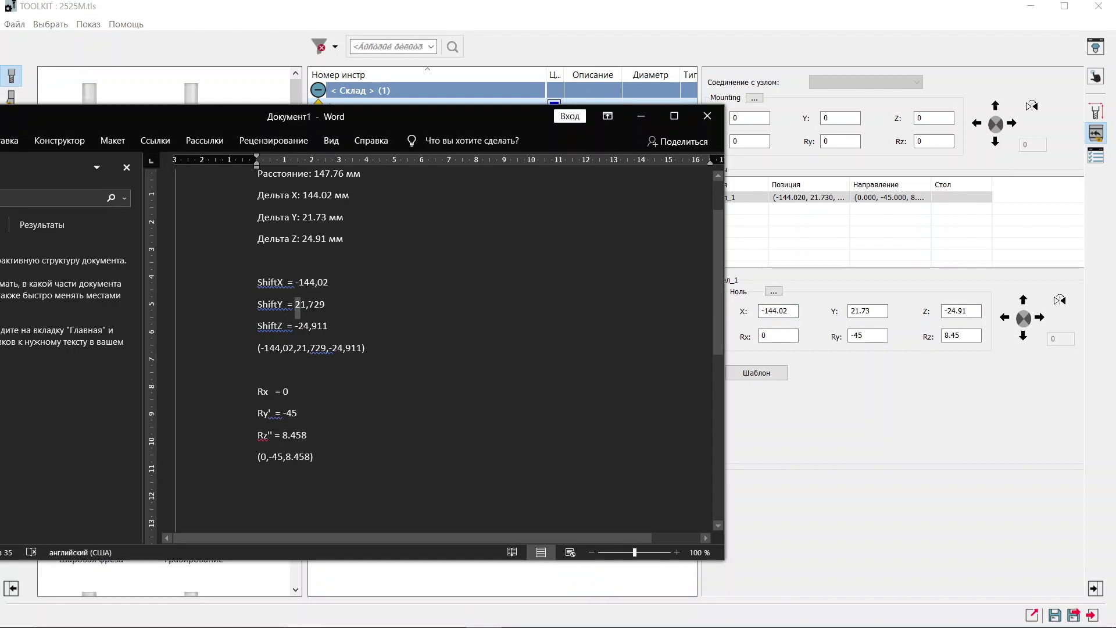
left_click_drag(295, 304, 330, 304)
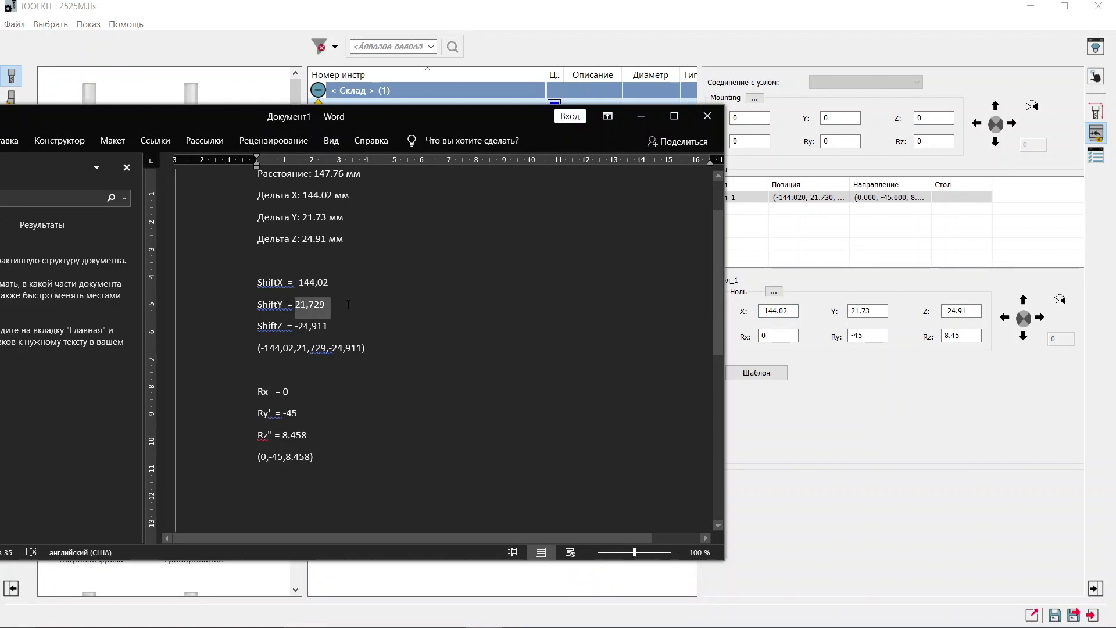
double_click(880, 310)
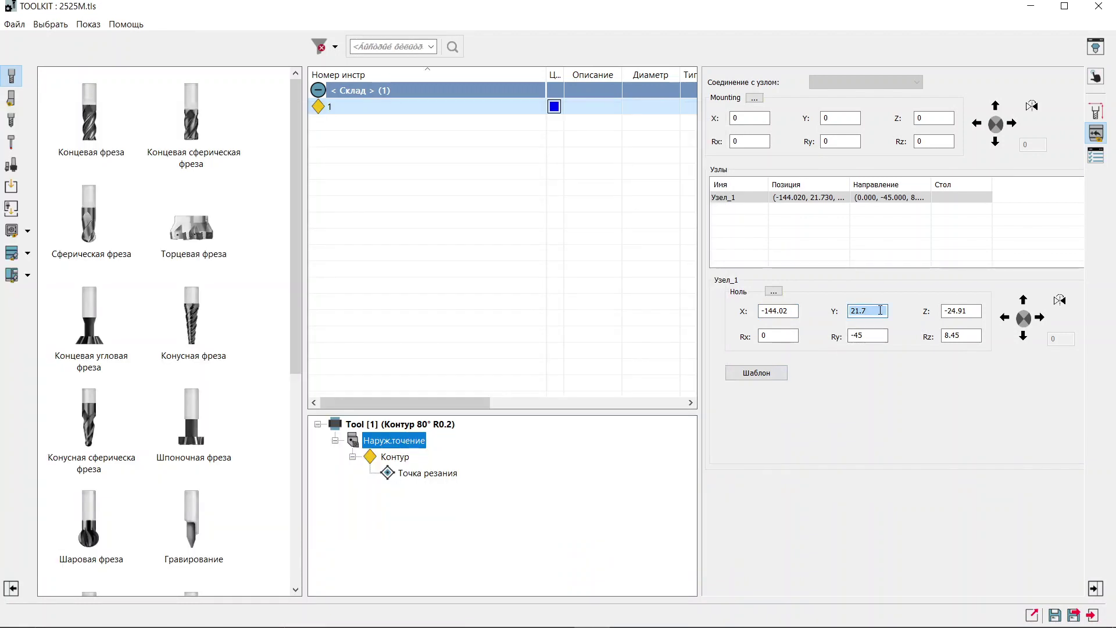
type("29")
key("Tab")
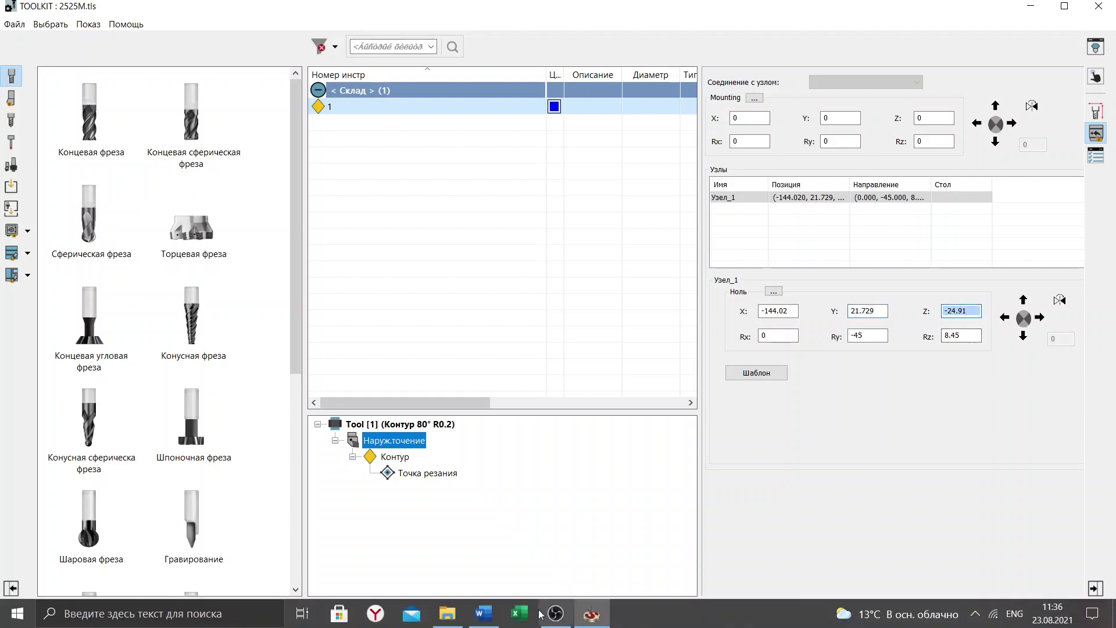
- Bring Z to -24.911 and Rz to 8.458, and apply the node change
left_click(484, 614)
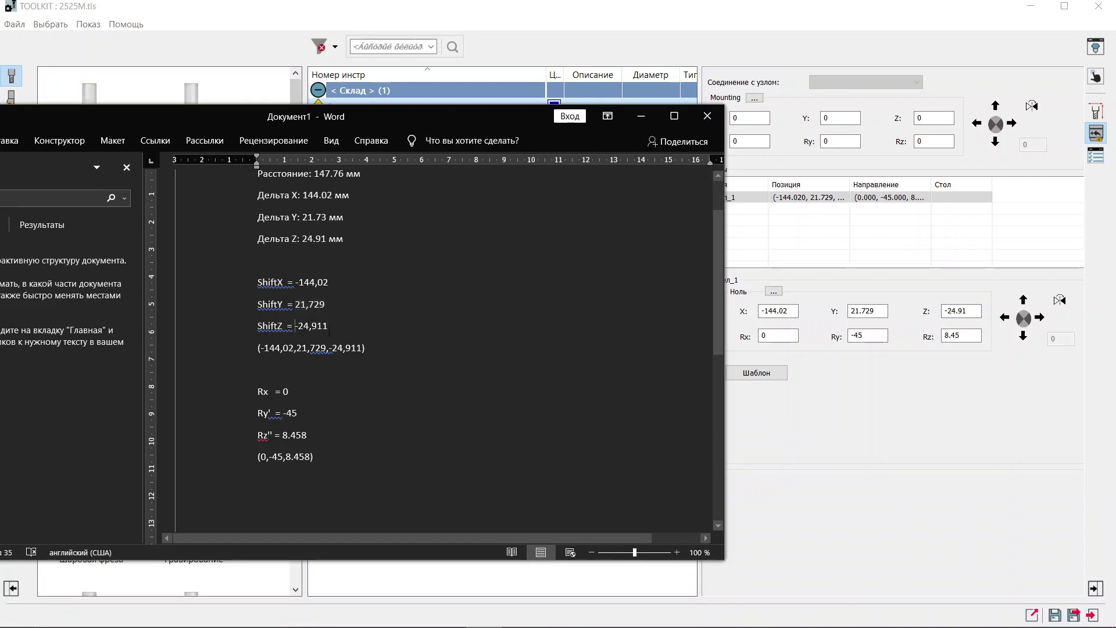
left_click_drag(295, 327, 332, 326)
left_click(968, 312)
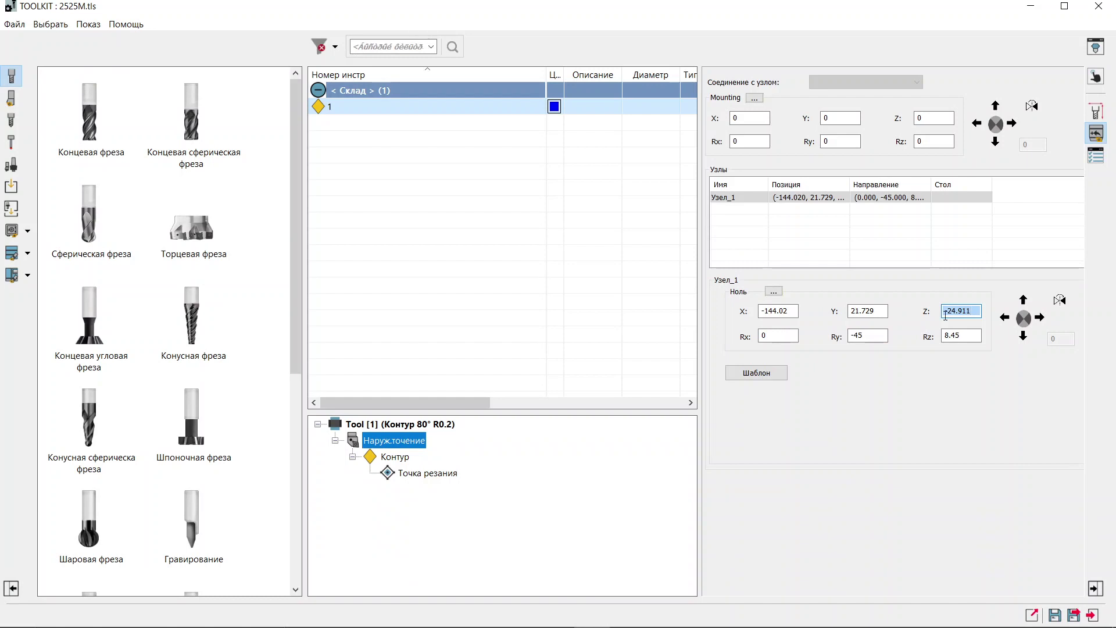
left_click(498, 621)
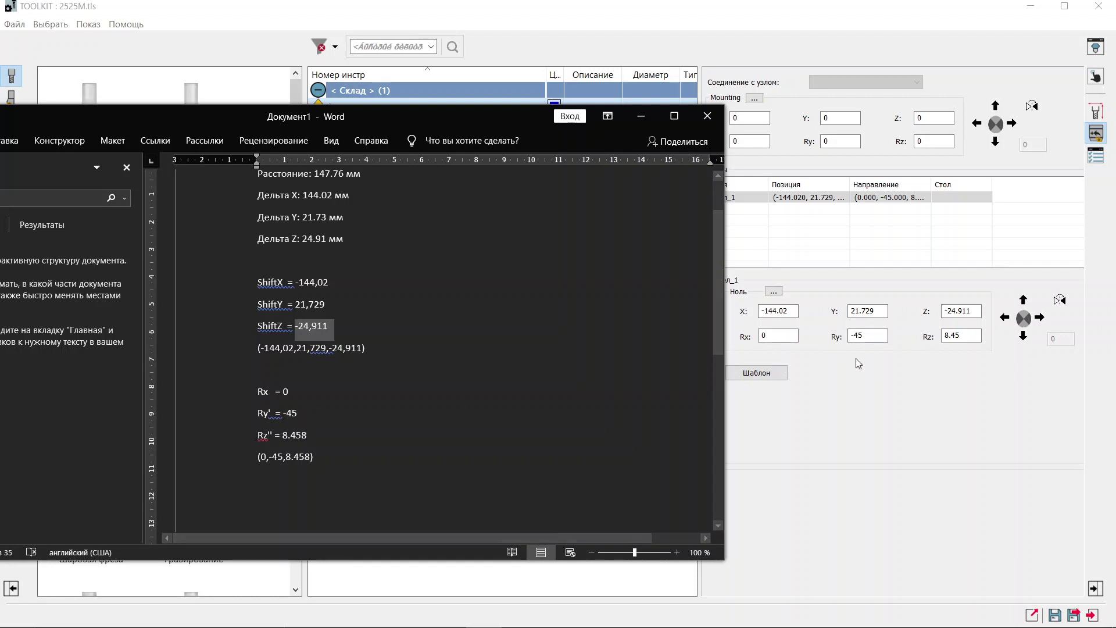
left_click(976, 340)
double_click(977, 340)
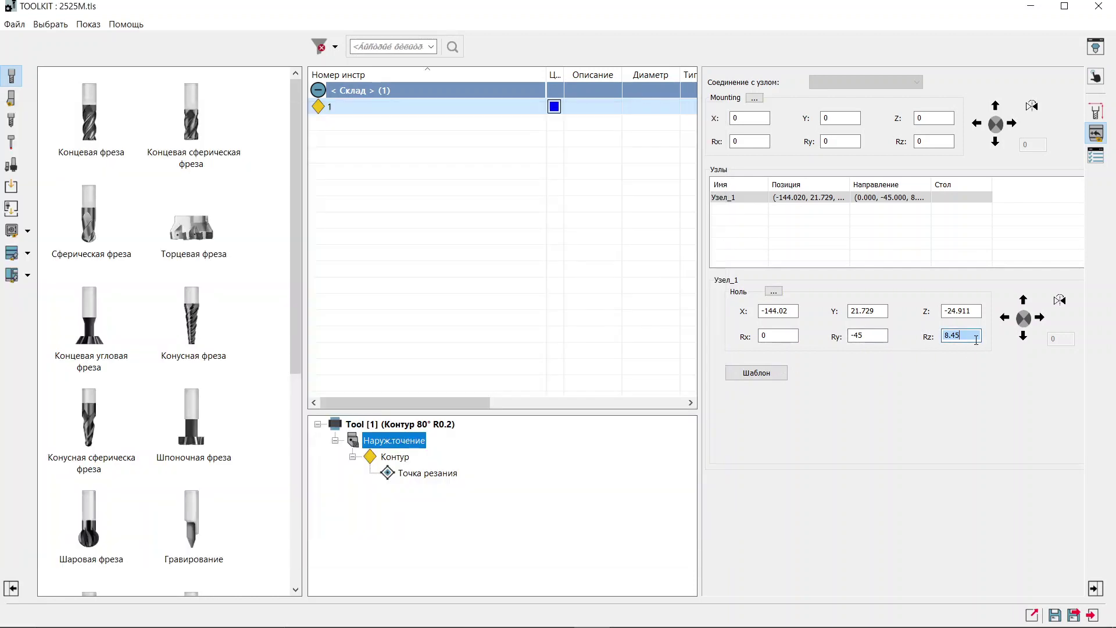
type("8")
left_click(393, 458)
left_click(408, 441)
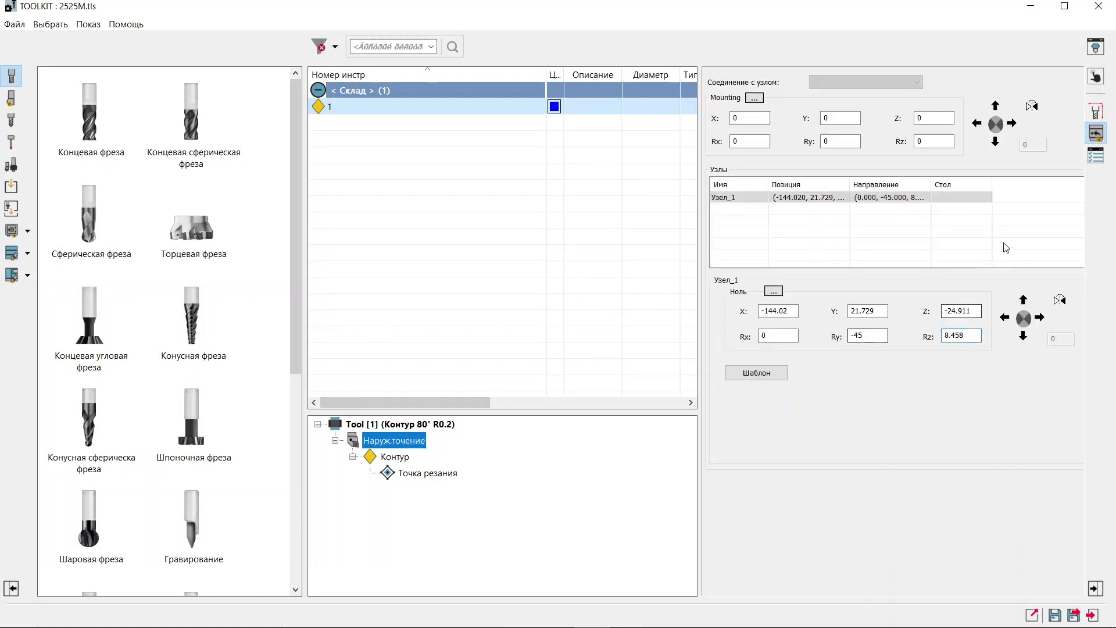
left_click(1096, 46)
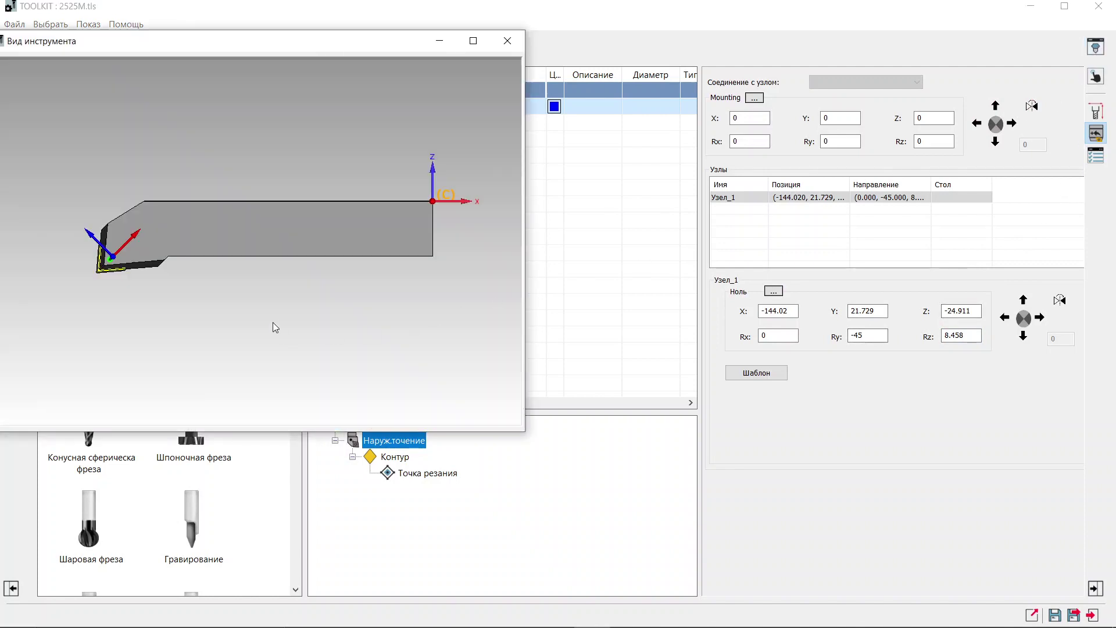
scroll(273, 322, "down", 2)
scroll(232, 250, "up", 2)
scroll(232, 250, "up", 2)
mouse_move(165, 175)
middle_mouse_down()
mouse_move(199, 315)
mouse_move(333, 270)
mouse_move(190, 242)
mouse_move(252, 244)
mouse_move(326, 180)
mouse_move(366, 247)
middle_mouse_up()
scroll(367, 242, "down", 2)
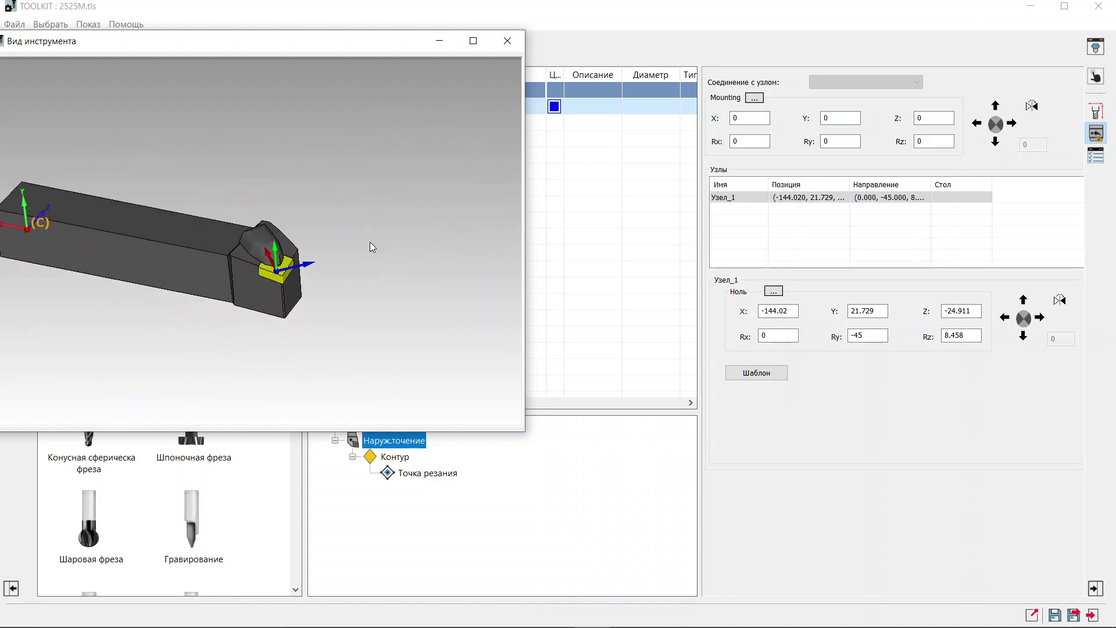
scroll(370, 242, "down", 1)
scroll(256, 278, "up", 3)
scroll(271, 247, "up", 1)
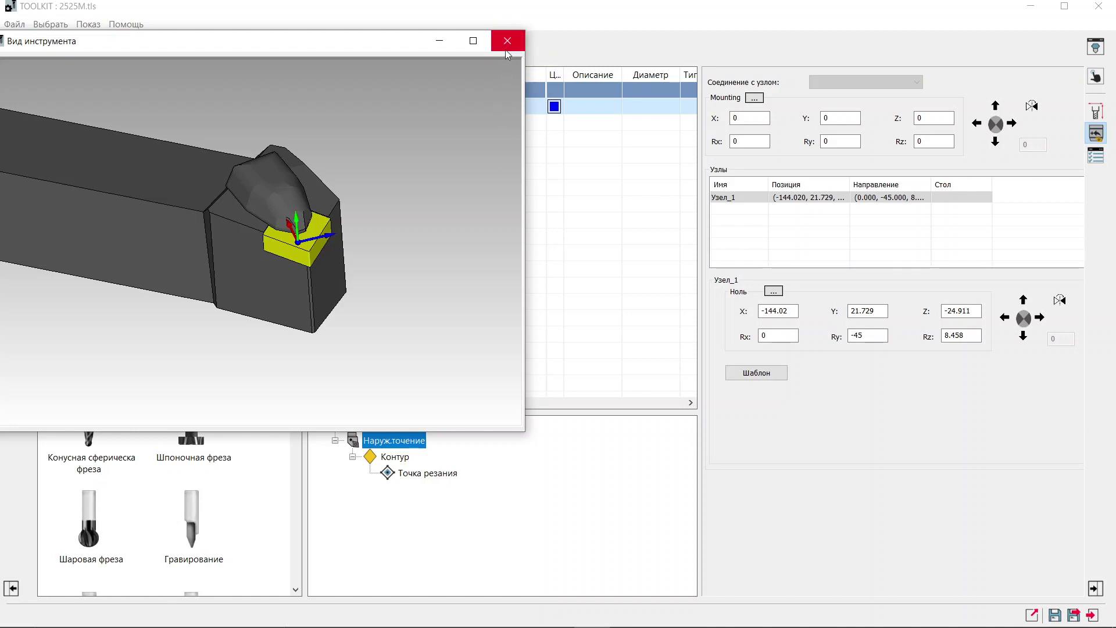
left_click(507, 42)
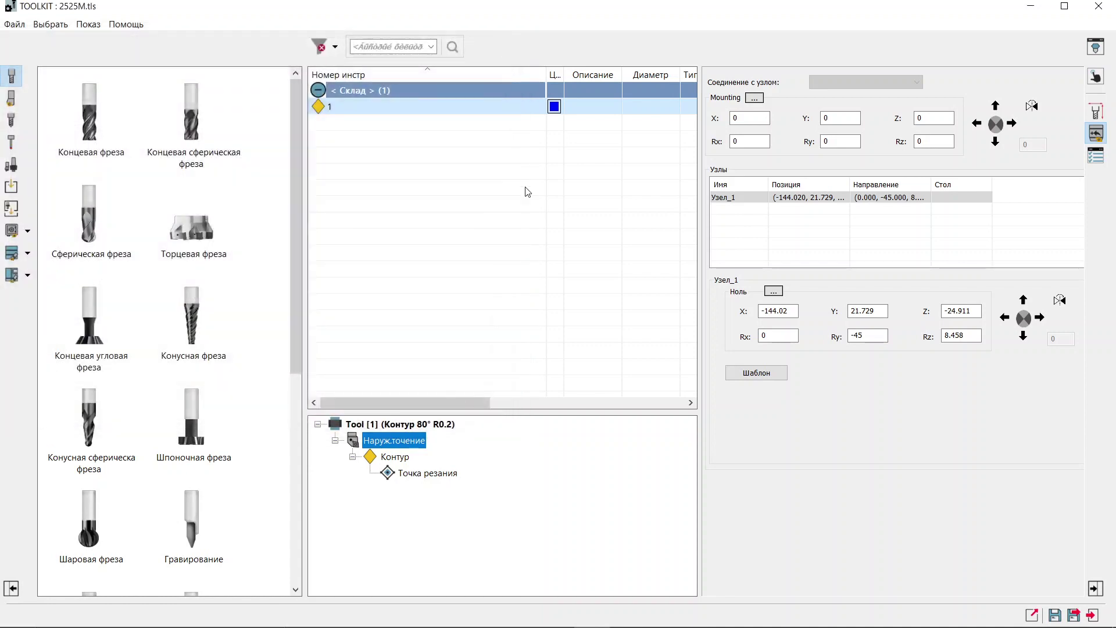
- Close ToolKit without saving 2525M.tls, then select and deselect both coordinate systems
left_click(1100, 12)
left_click(590, 355)
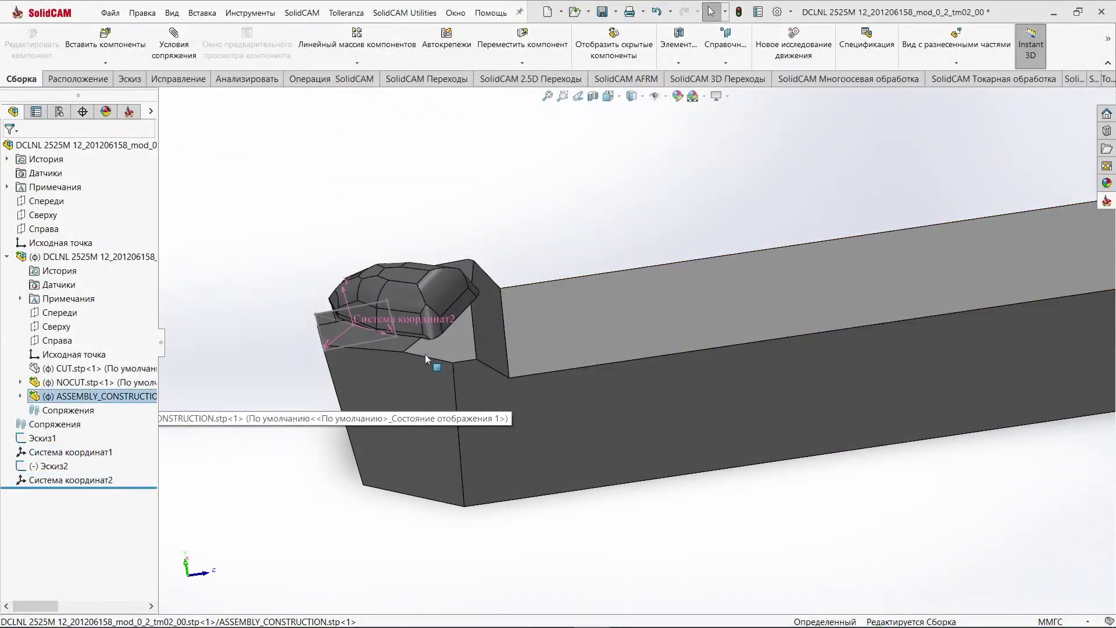
left_click(87, 396)
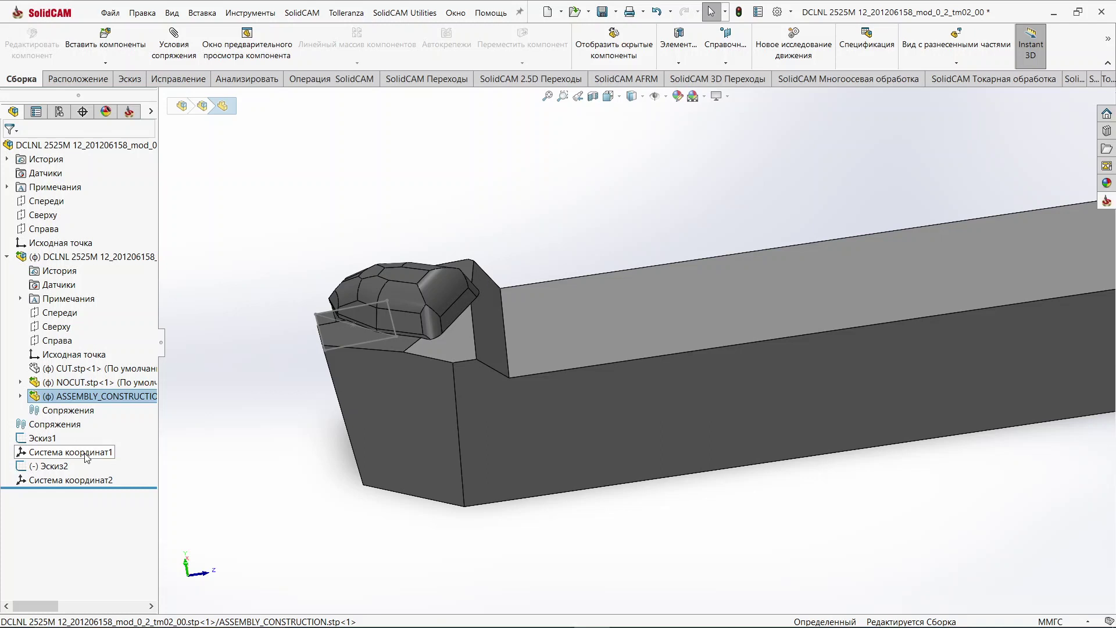
left_click(86, 458)
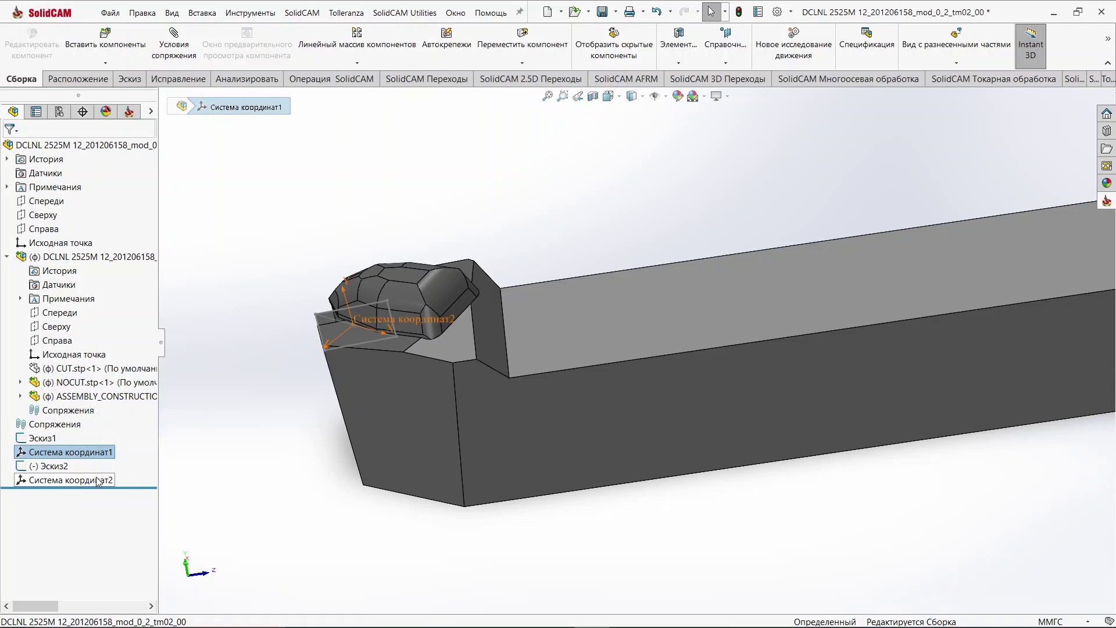
left_click(97, 482, "ctrl")
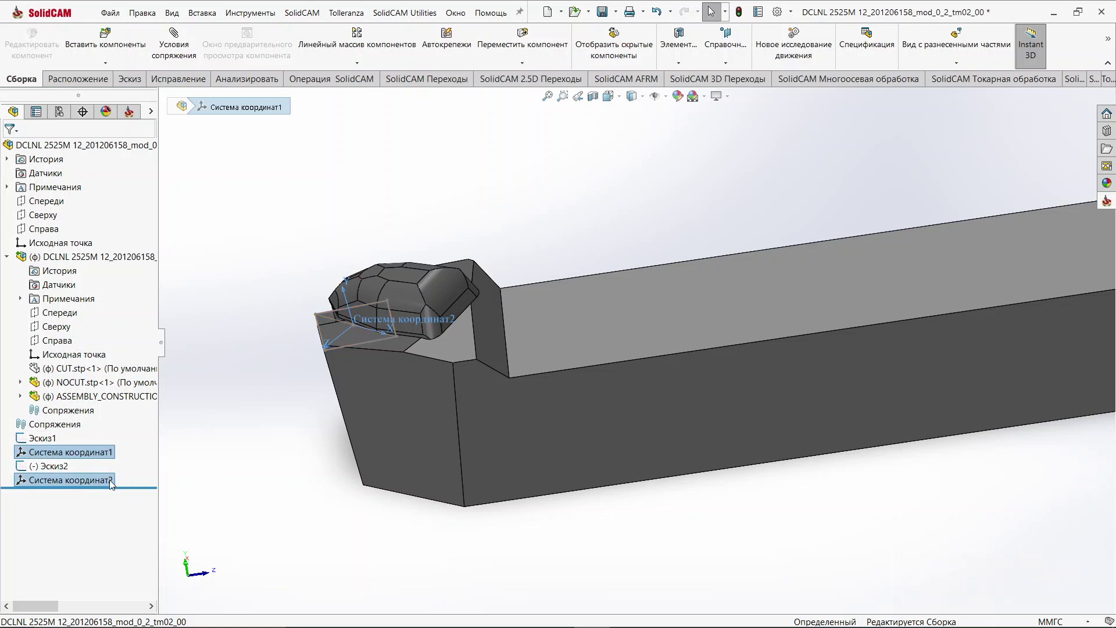
left_click(193, 475)
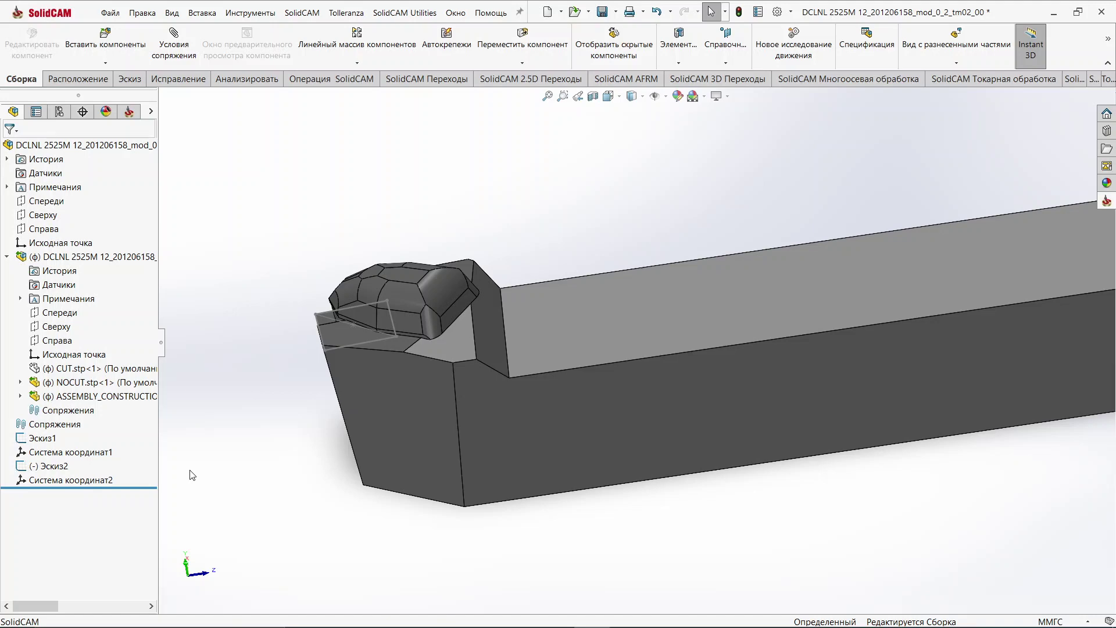